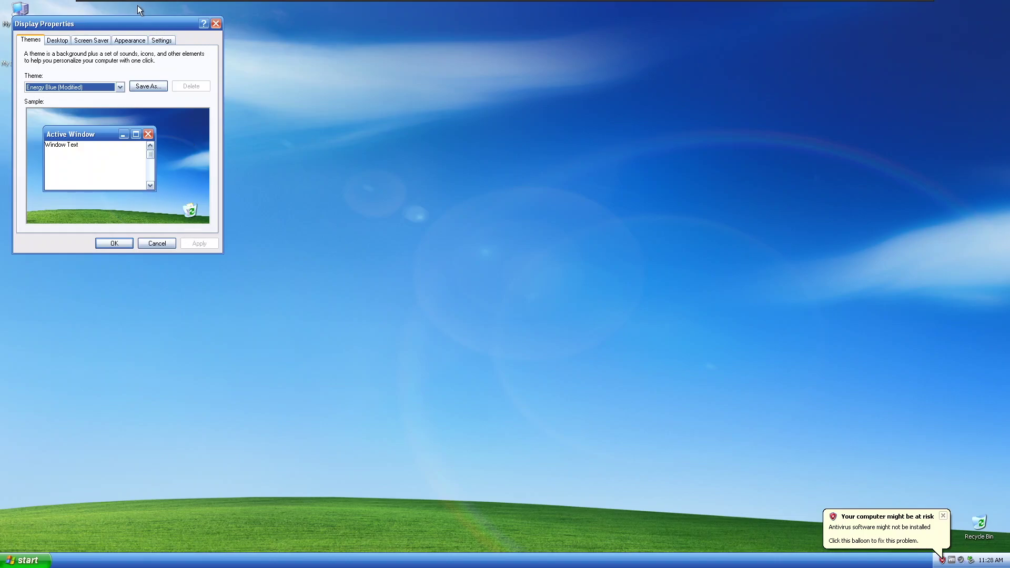
Show the Appearance tab and look through the colour schemes, leaving Media Center Style with Energy Blue
left_click(128, 42)
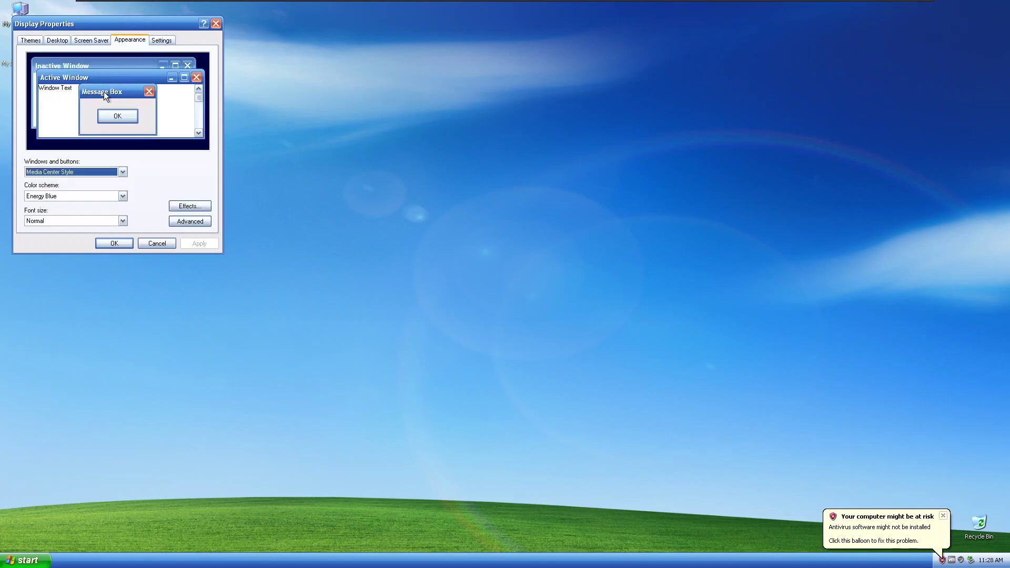
left_click(58, 195)
left_click(57, 196)
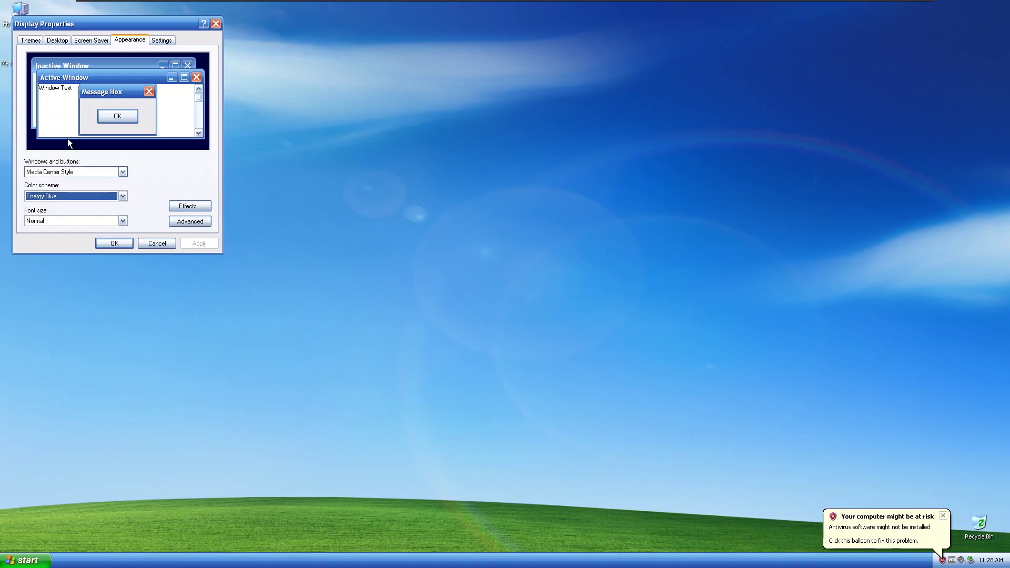
Apply the Windows XP theme and preview its Start menu
left_click(32, 41)
left_click(60, 88)
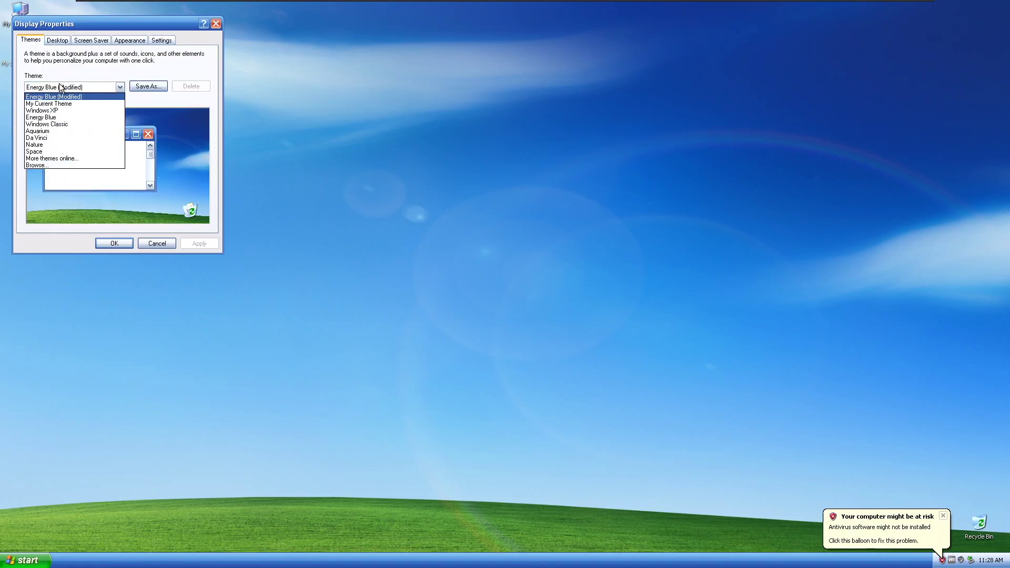
left_click(53, 111)
left_click(199, 244)
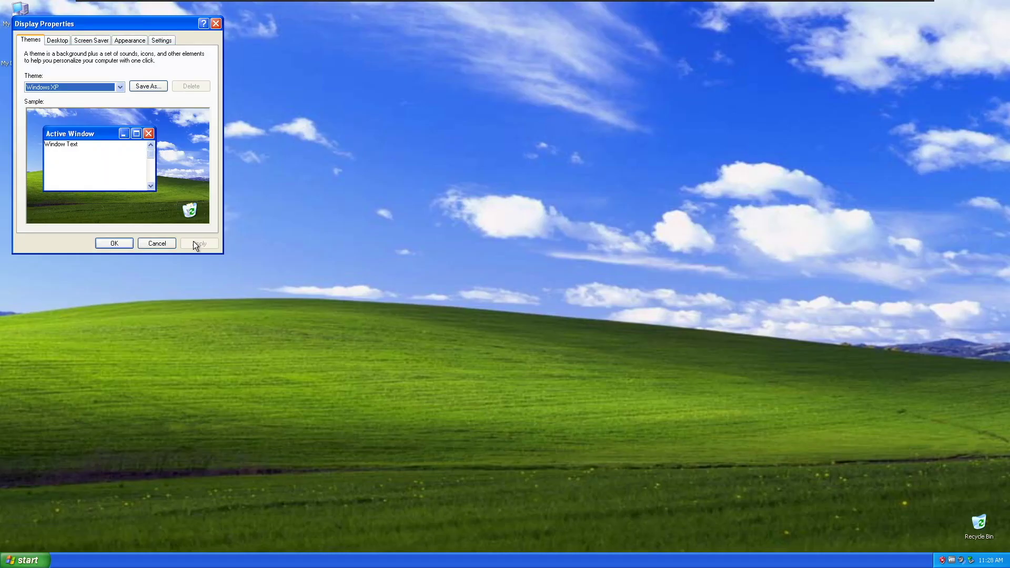
left_click(13, 563)
left_click(13, 563)
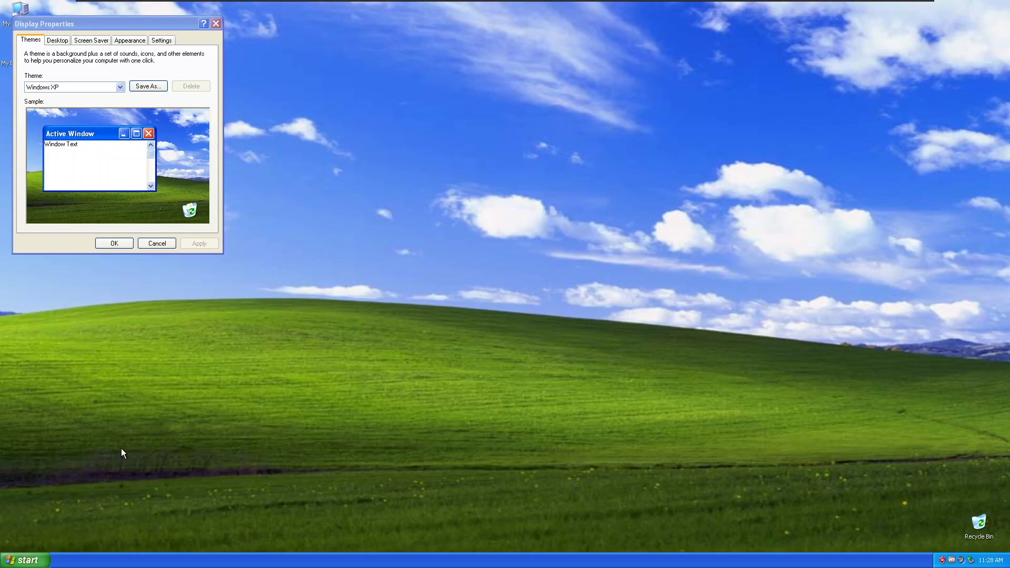
Apply the Olive Green colour scheme on the Appearance tab and preview the Start menu
left_click(140, 50)
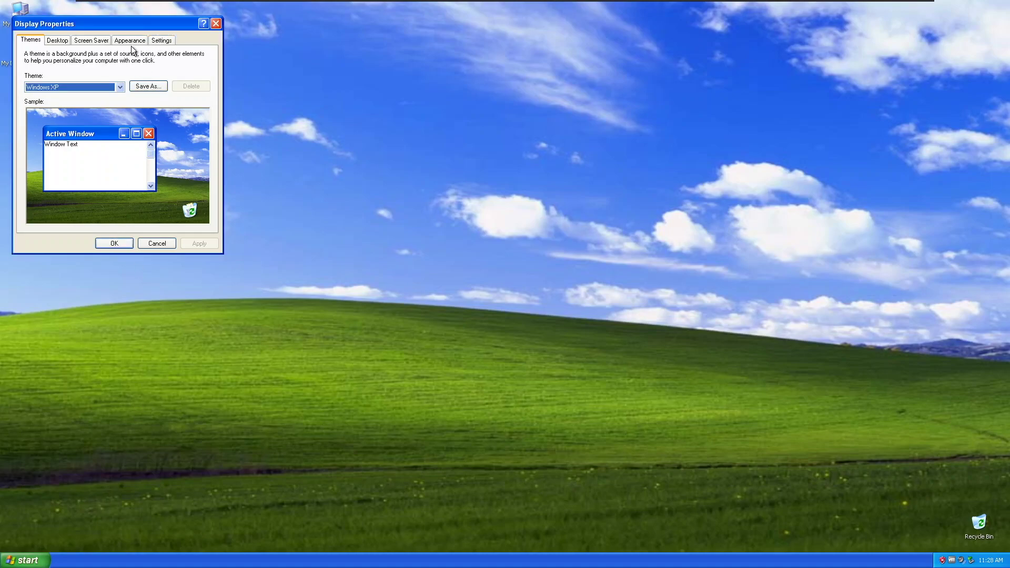
left_click(129, 41)
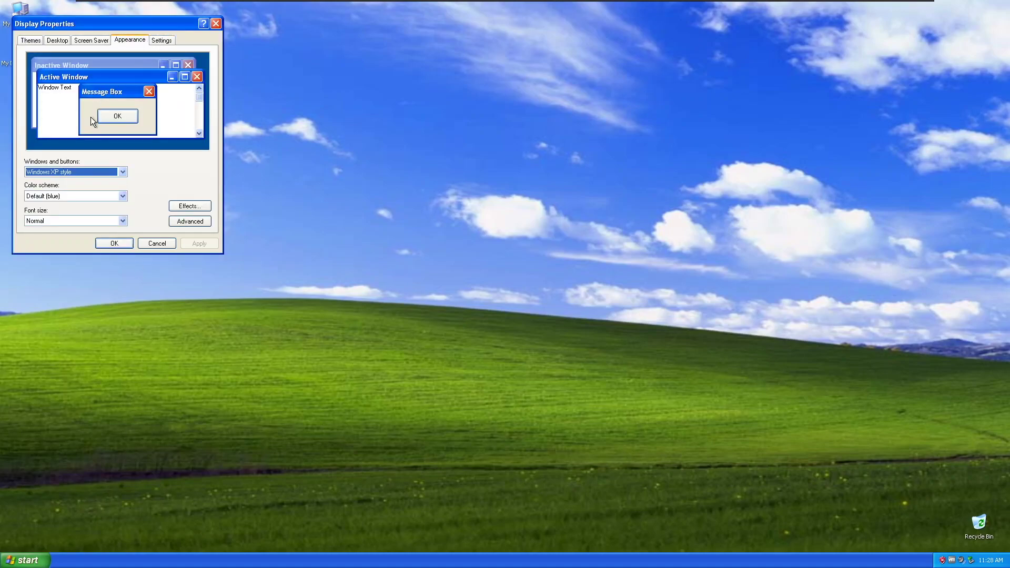
left_click(63, 196)
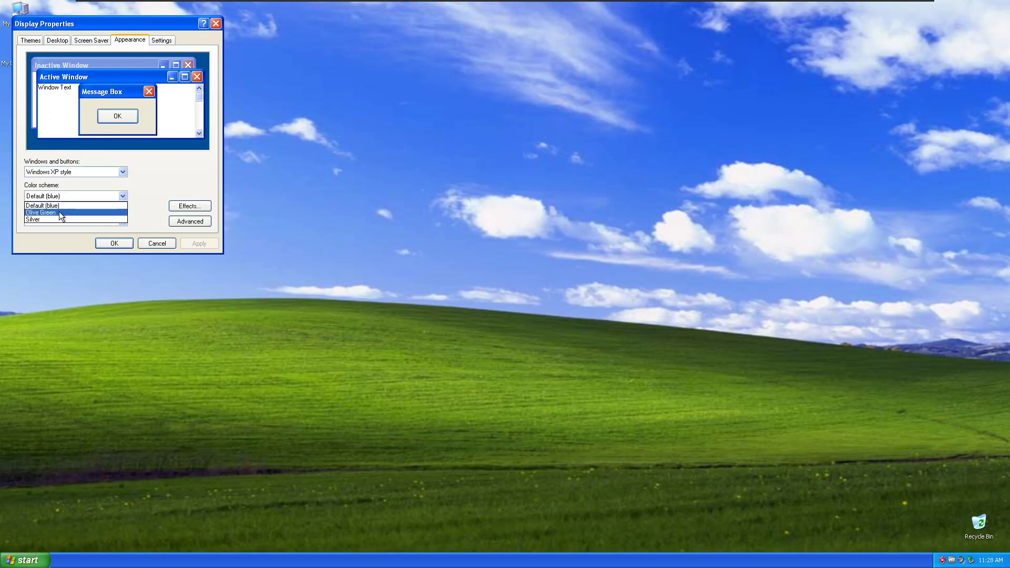
left_click(59, 212)
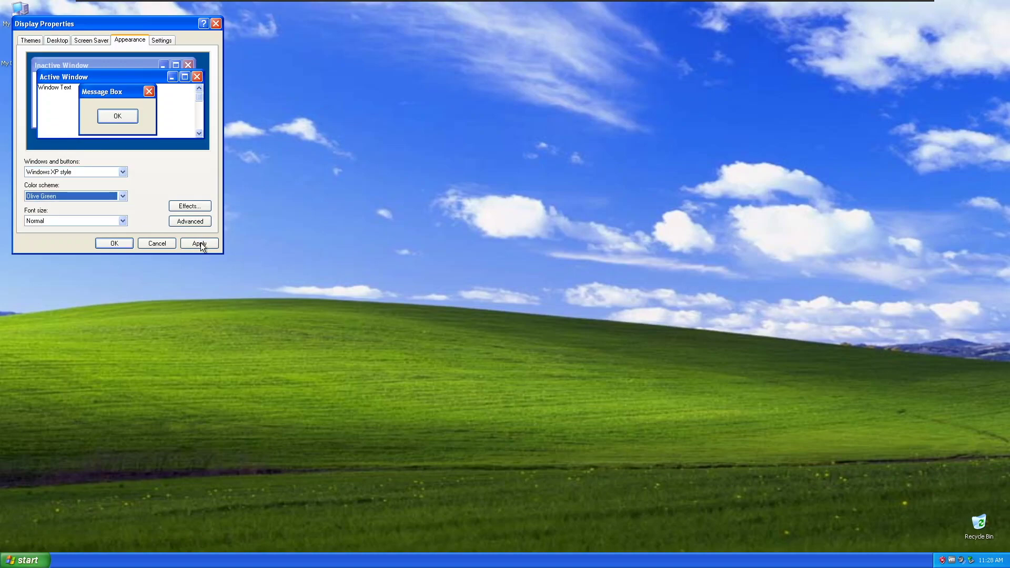
left_click(199, 243)
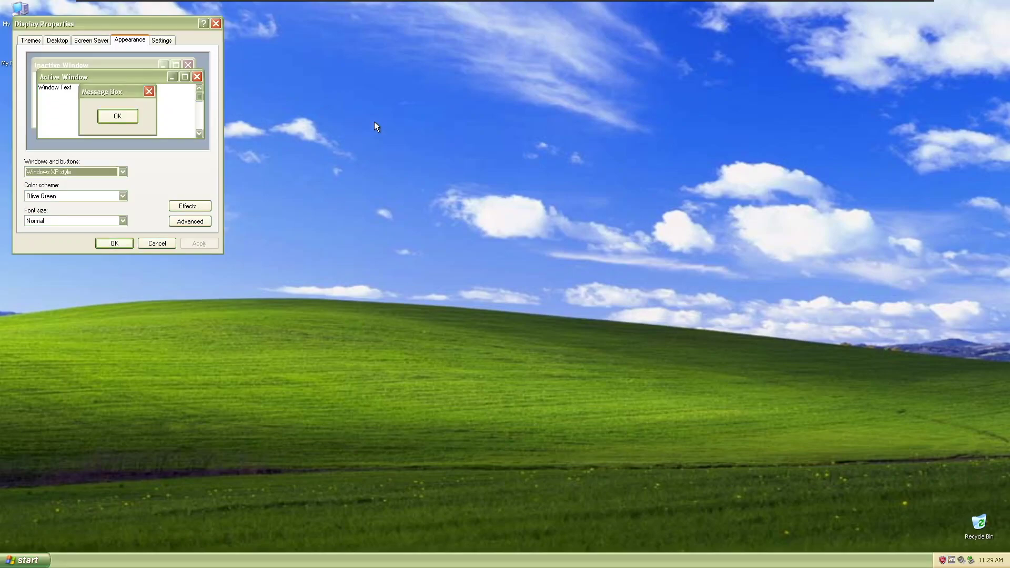
left_click(2, 562)
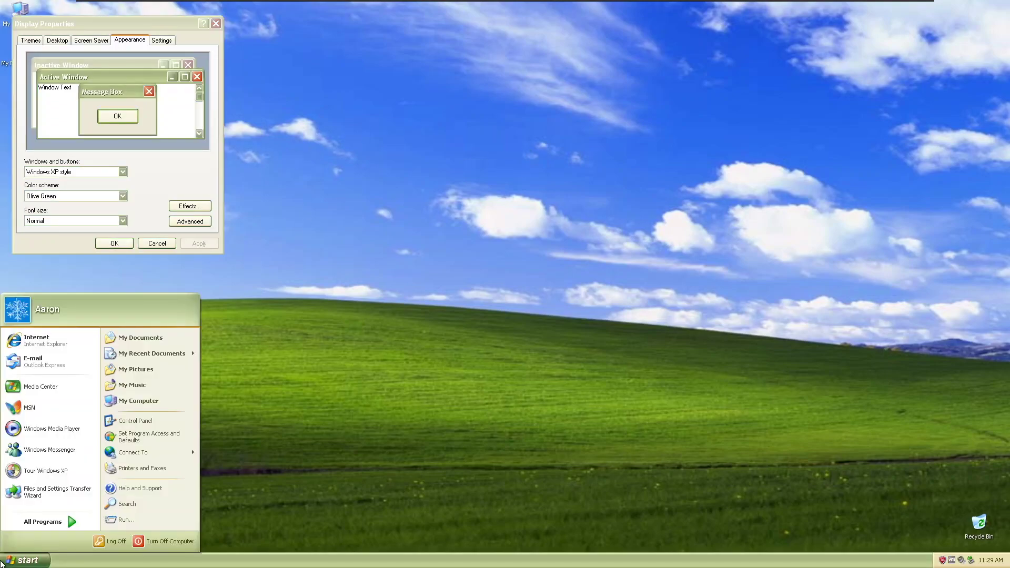
left_click(2, 562)
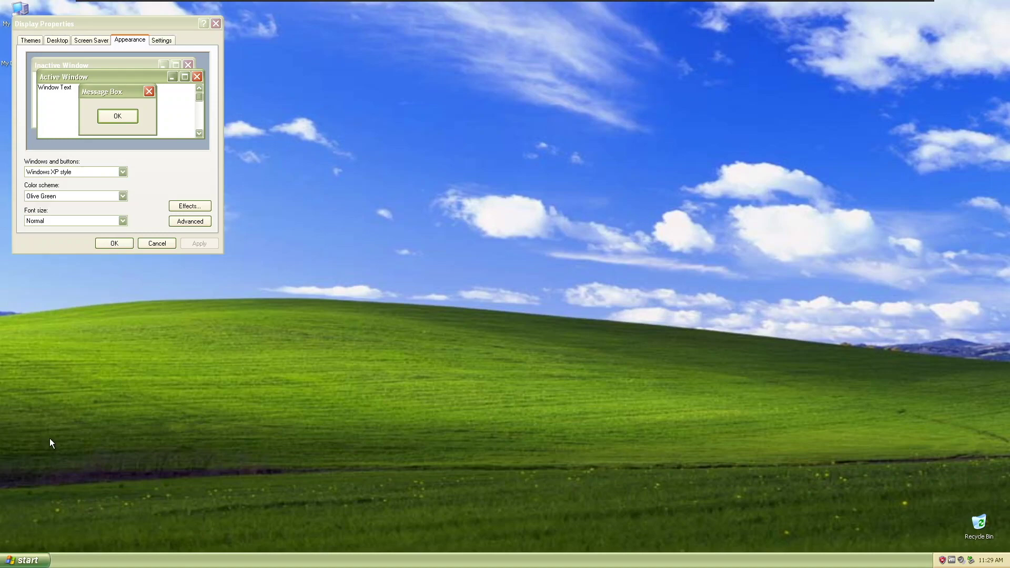
Switch the colour scheme to Silver and apply it
left_click(47, 199)
left_click(40, 219)
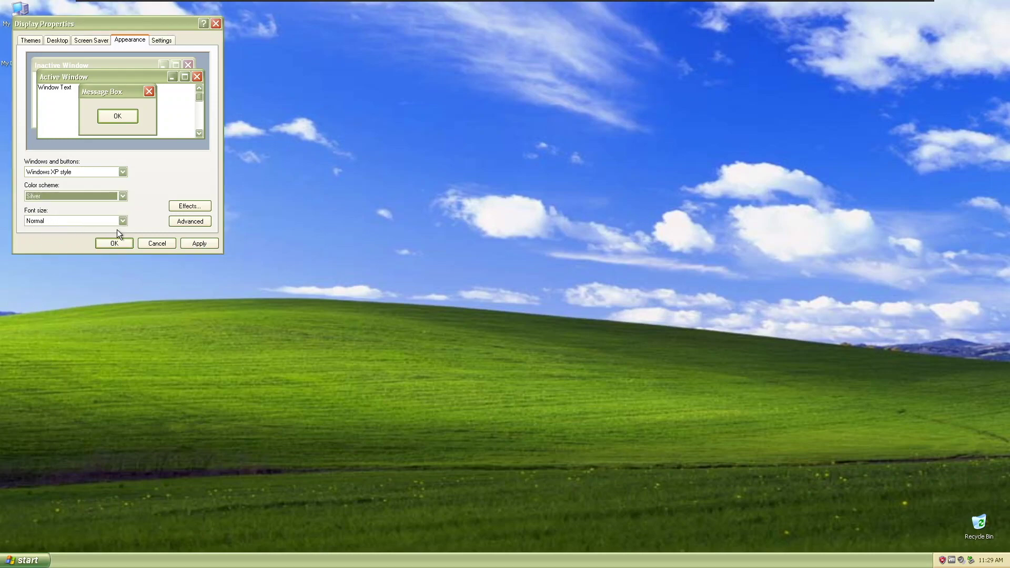
left_click(198, 246)
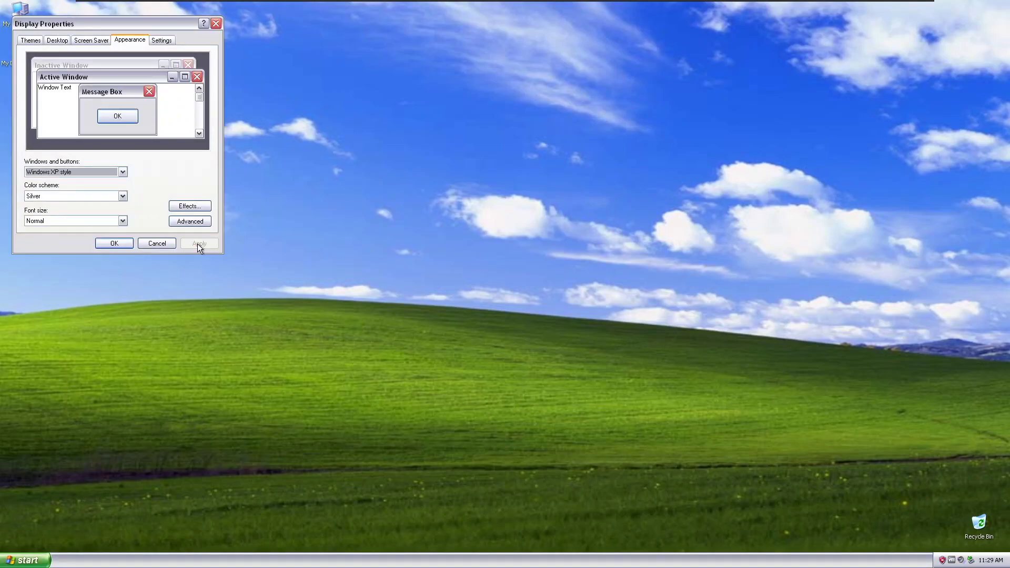
Apply the Windows Classic theme, check the classic-style Start menu, and reopen the theme list
left_click(37, 41)
left_click(47, 87)
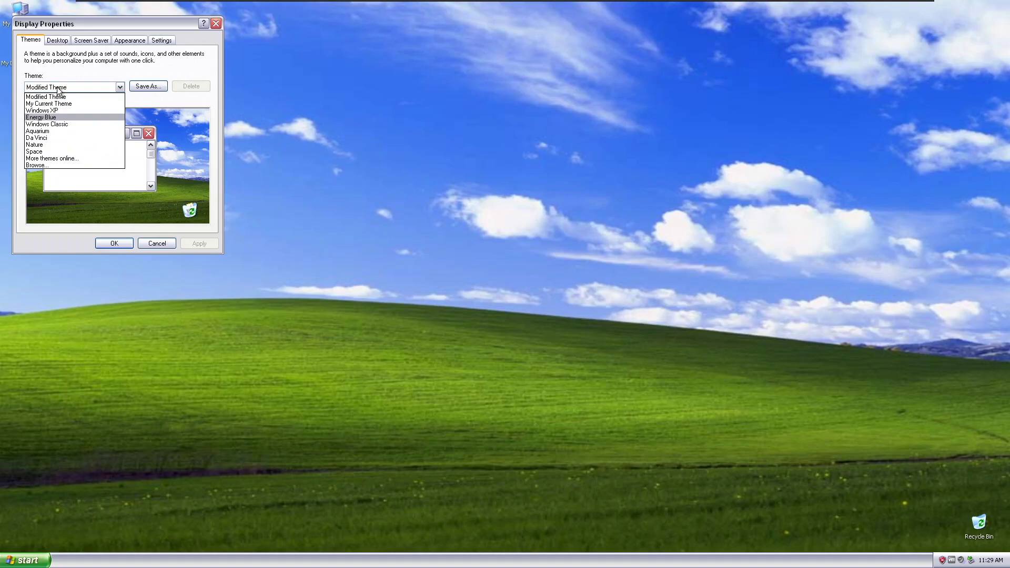
left_click(58, 90)
left_click(203, 242)
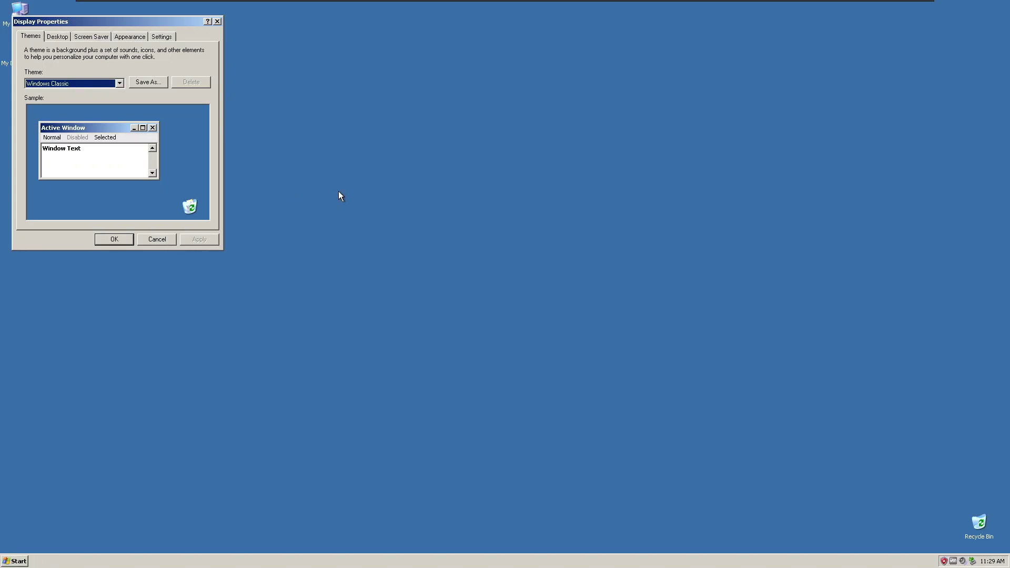
left_click(18, 562)
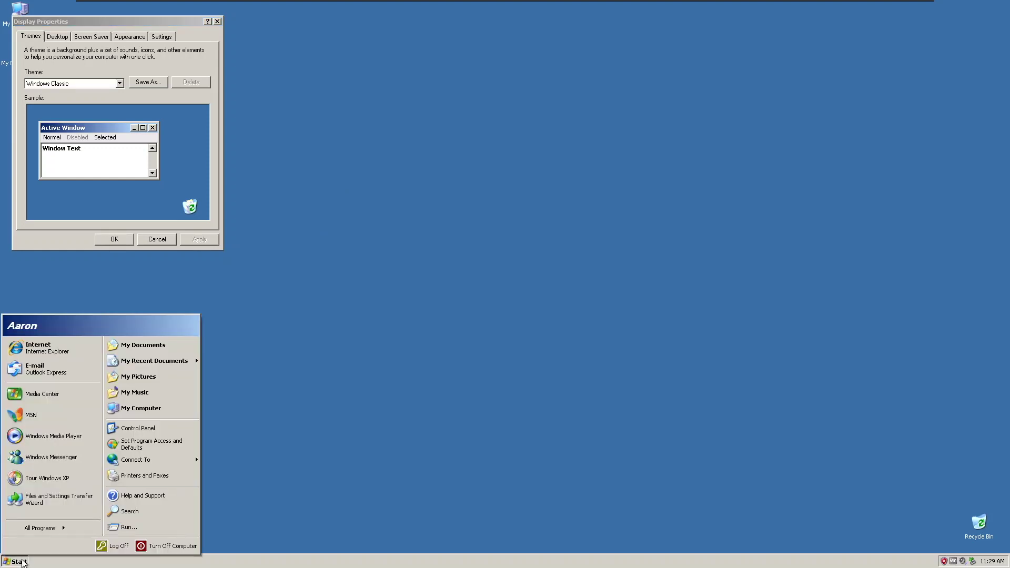
left_click(22, 562)
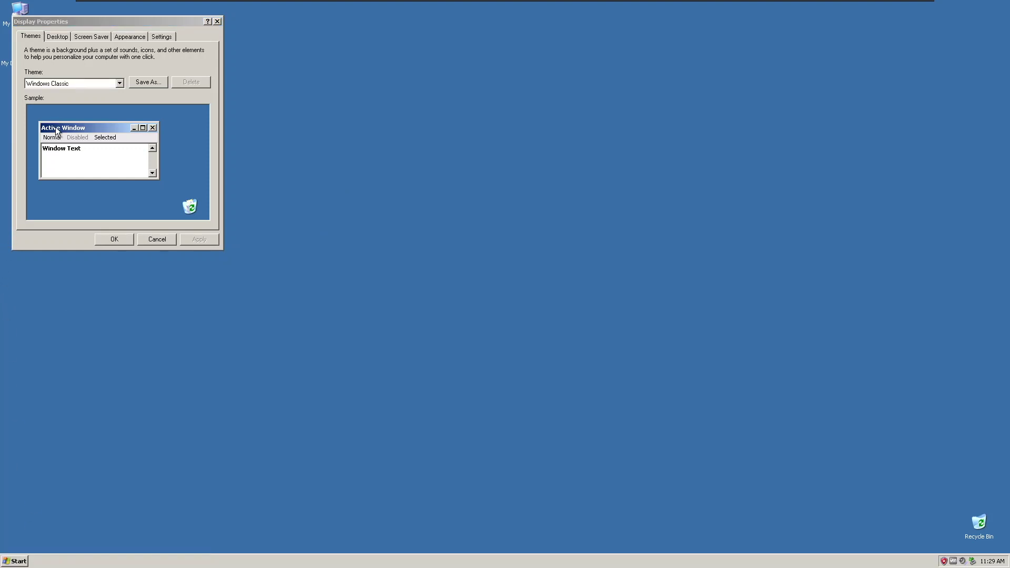
left_click(65, 84)
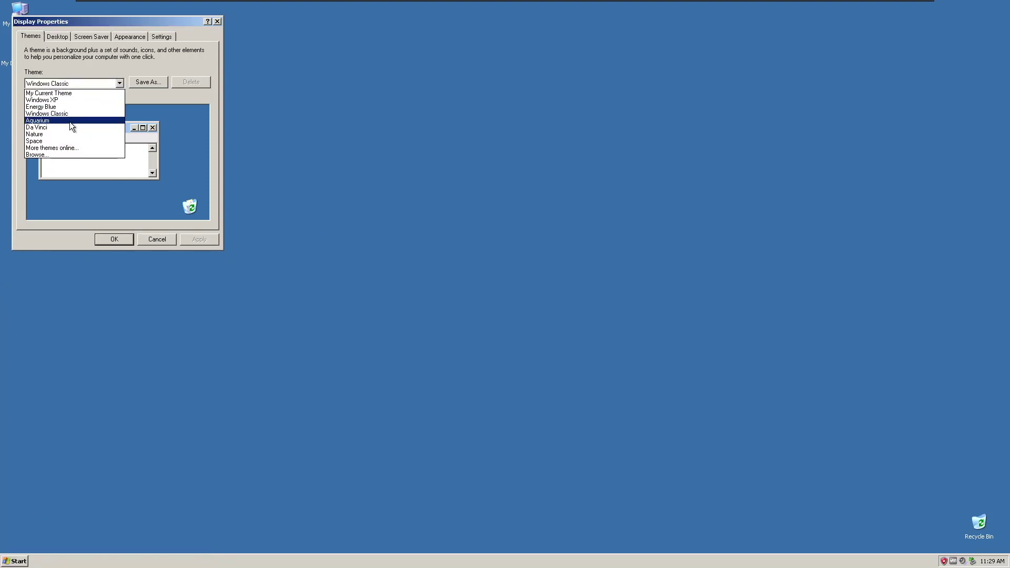
Apply the Aquarium theme and refresh the desktop to show the starfish wallpaper
key("Return")
left_click(190, 234)
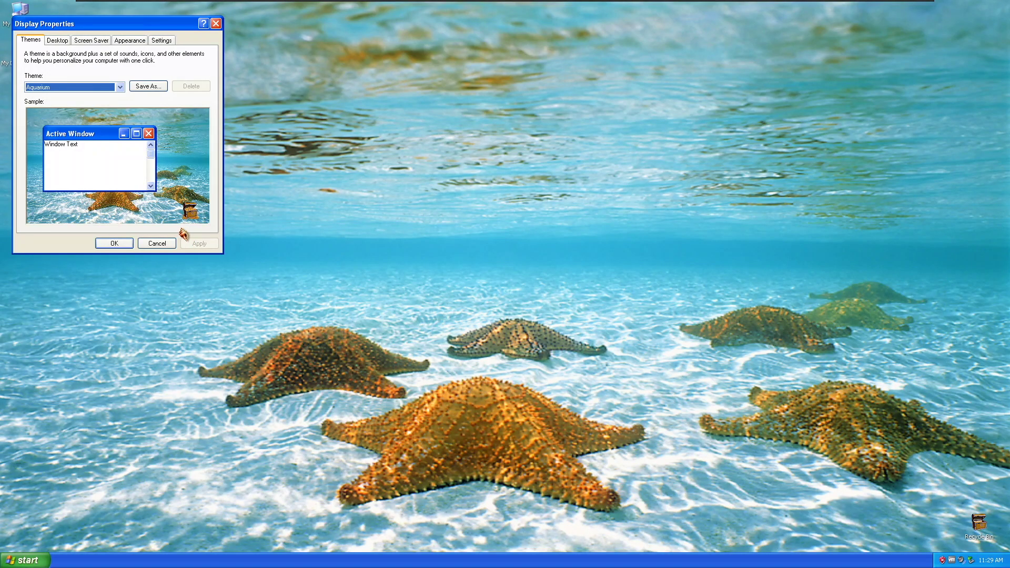
left_click(350, 207)
right_click(350, 207)
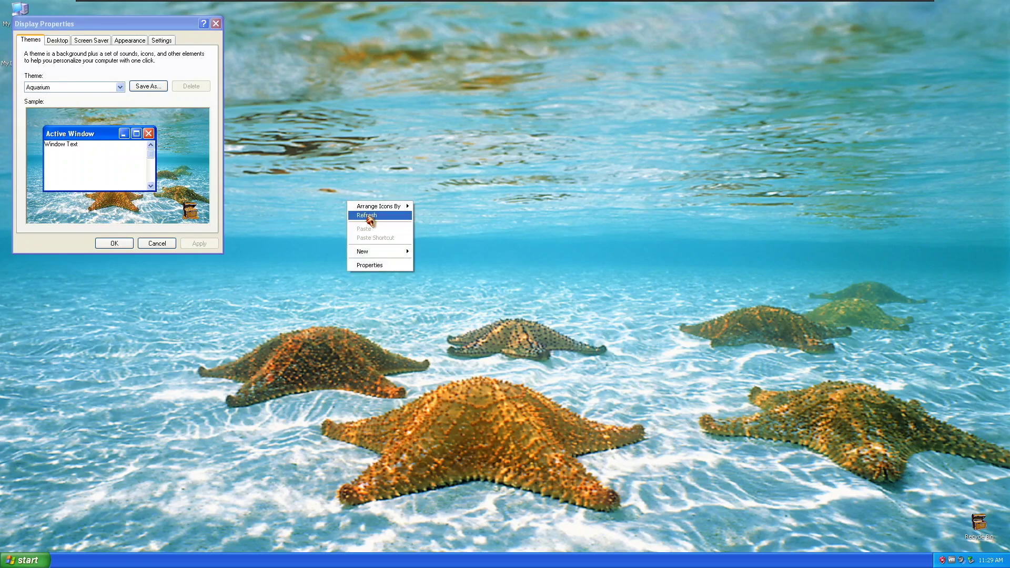
left_click(374, 216)
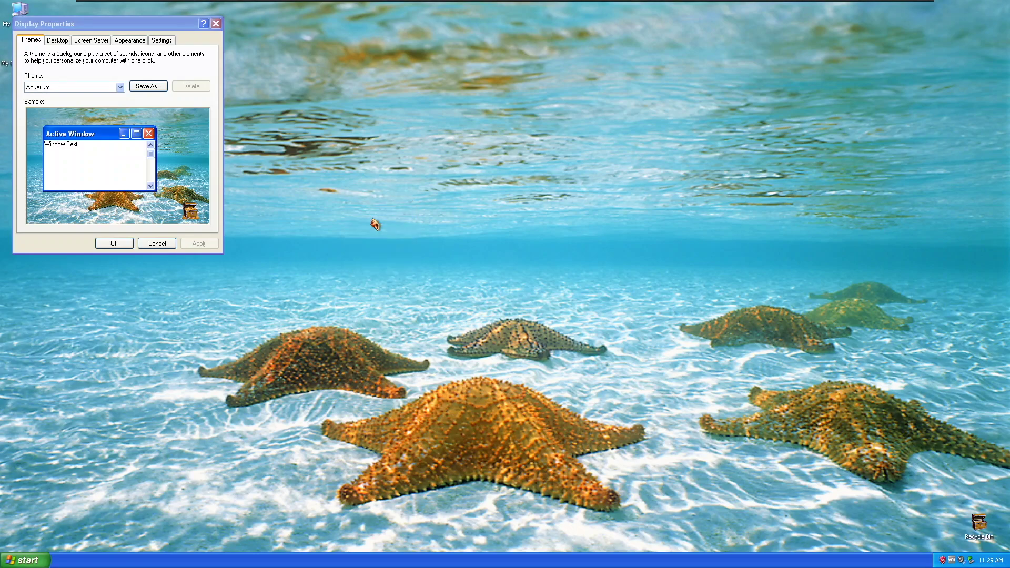
Open the sound settings and play the Asterisk, Critical Battery Alarm, Critical Stop and Default Beep sounds
double_click(964, 562)
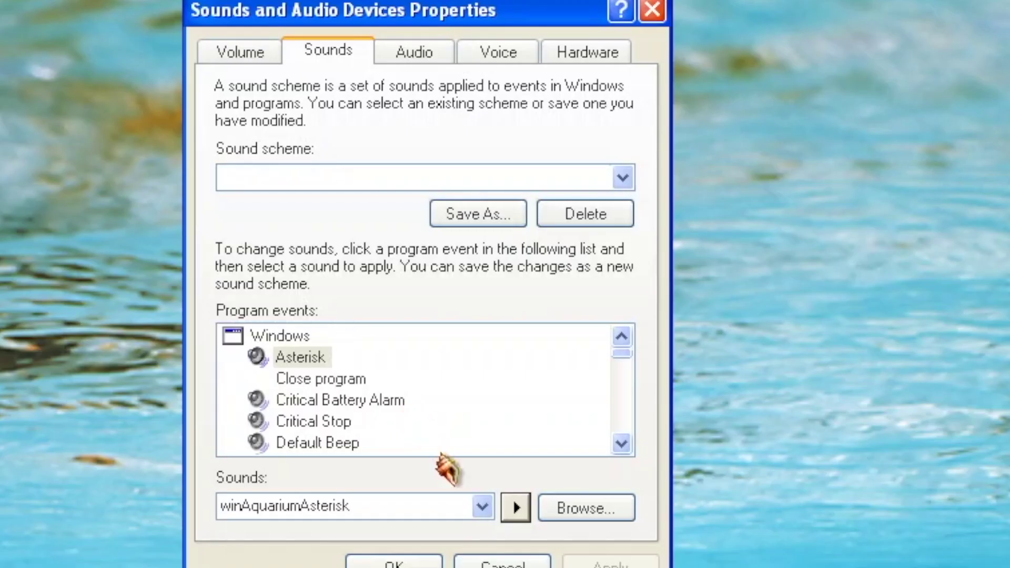
left_click(516, 507)
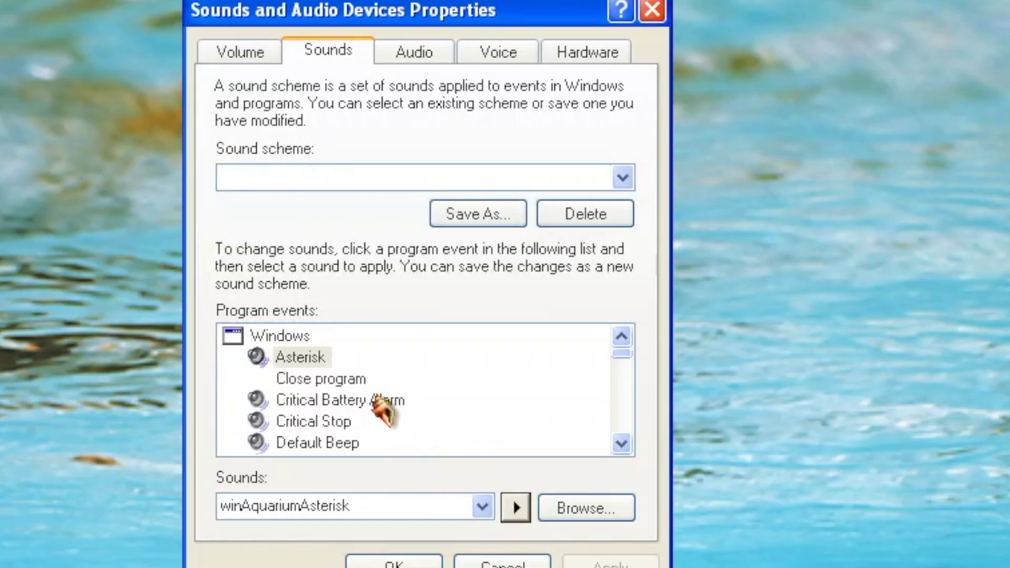
left_click(369, 400)
left_click(516, 508)
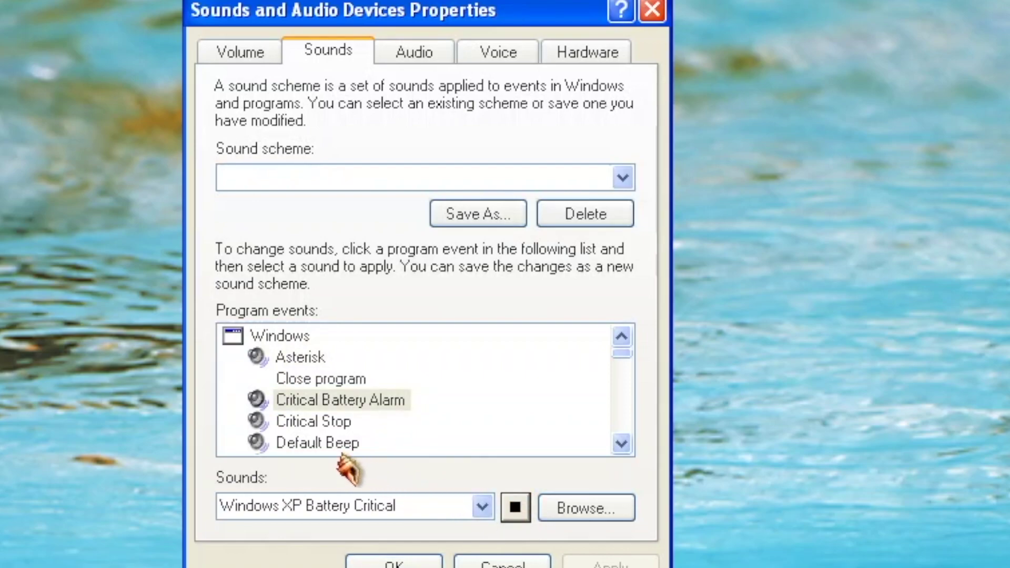
left_click(295, 421)
left_click(515, 508)
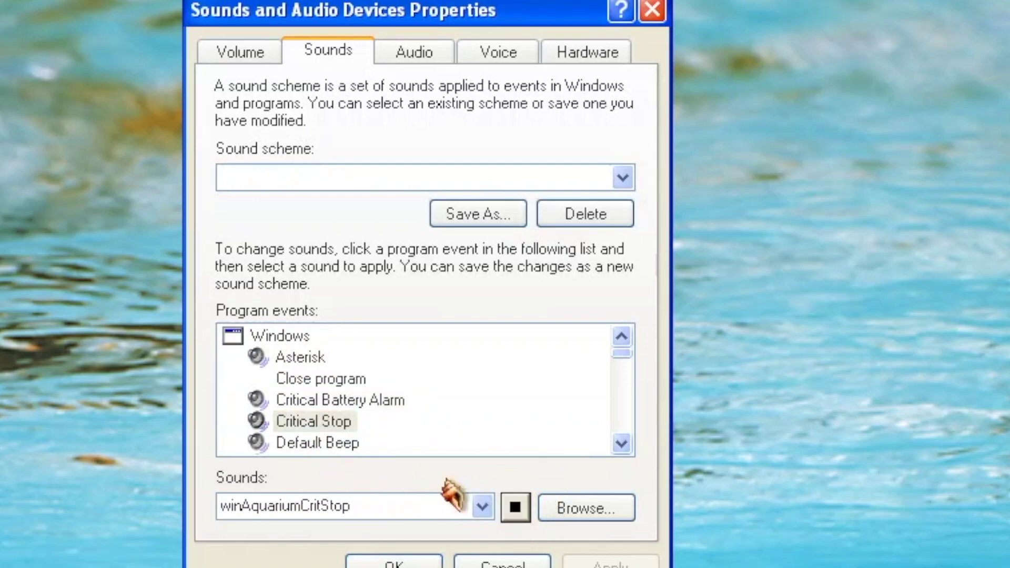
left_click(347, 444)
left_click(519, 508)
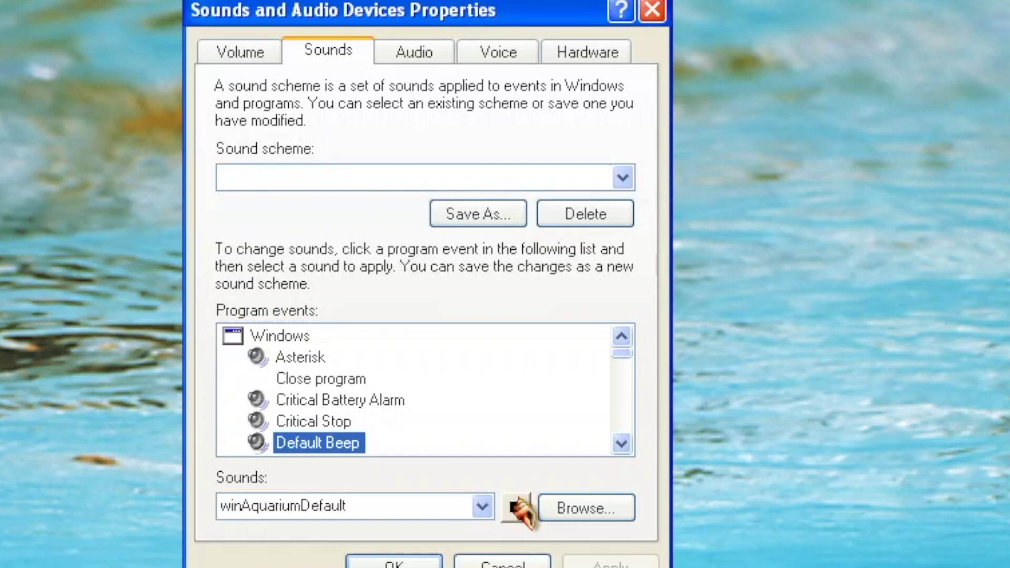
left_click(519, 507)
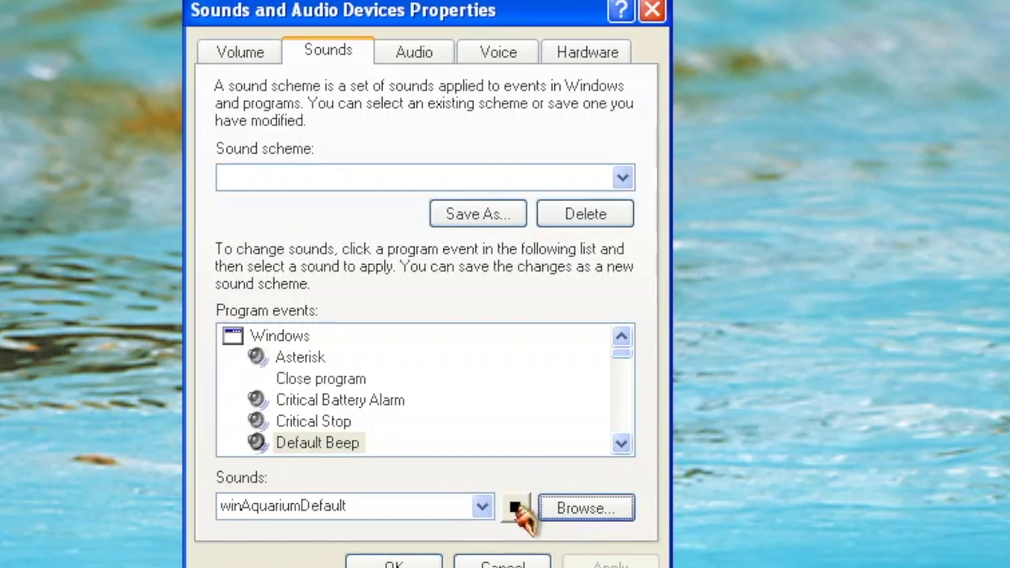
Preview the Device Connect, Device Failed to Connect, Exclamation and Exit Windows sounds
left_click(315, 446)
key("Down")
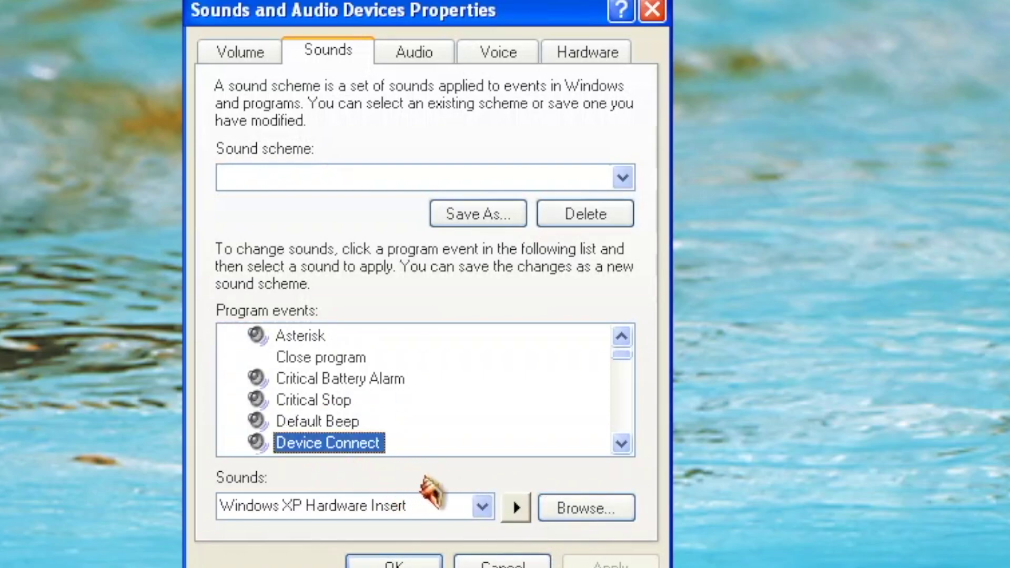
left_click(519, 508)
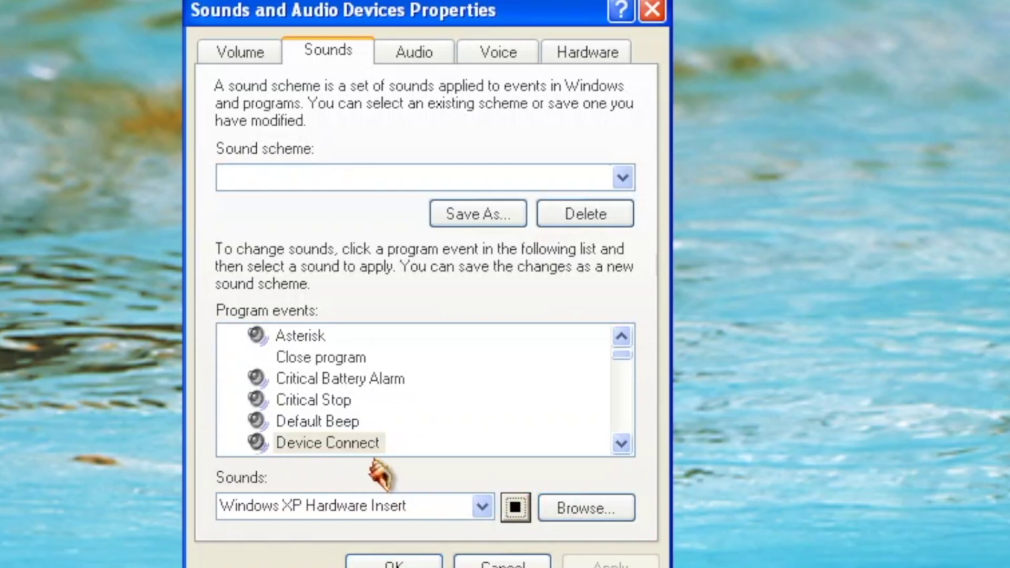
key("Down")
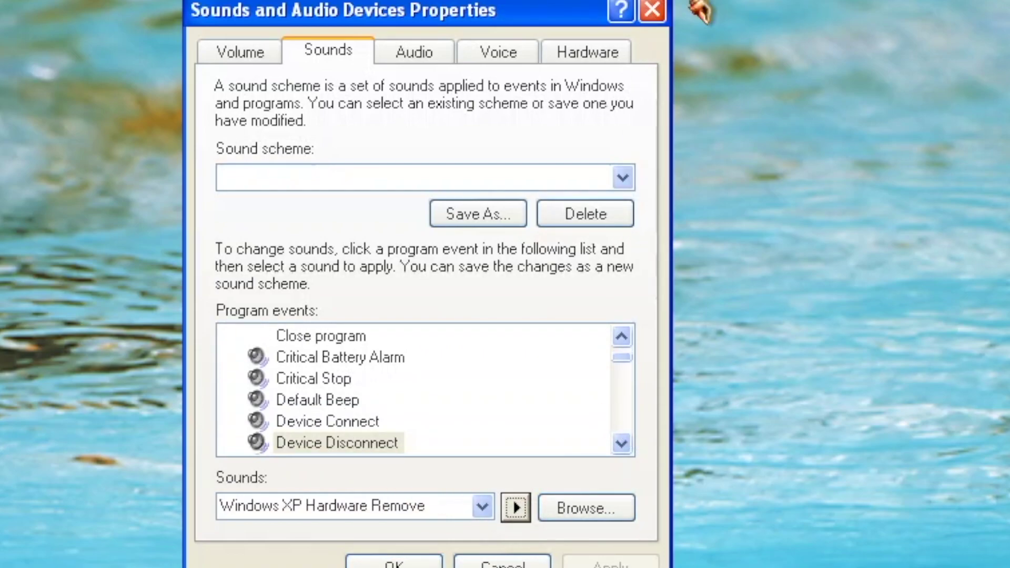
key("Down")
left_click(515, 508)
left_click(621, 443)
left_click(621, 444)
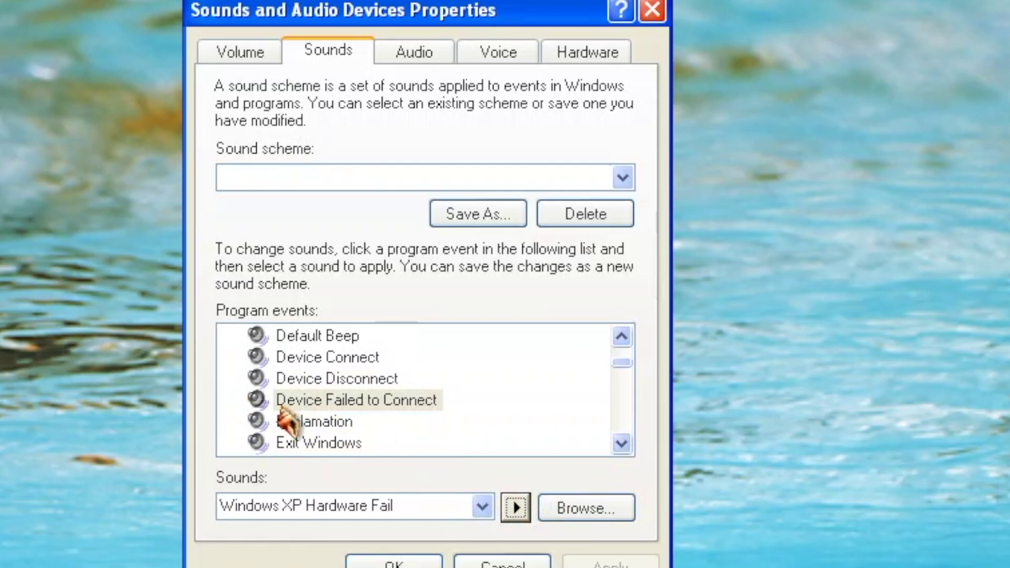
left_click(332, 425)
left_click(515, 509)
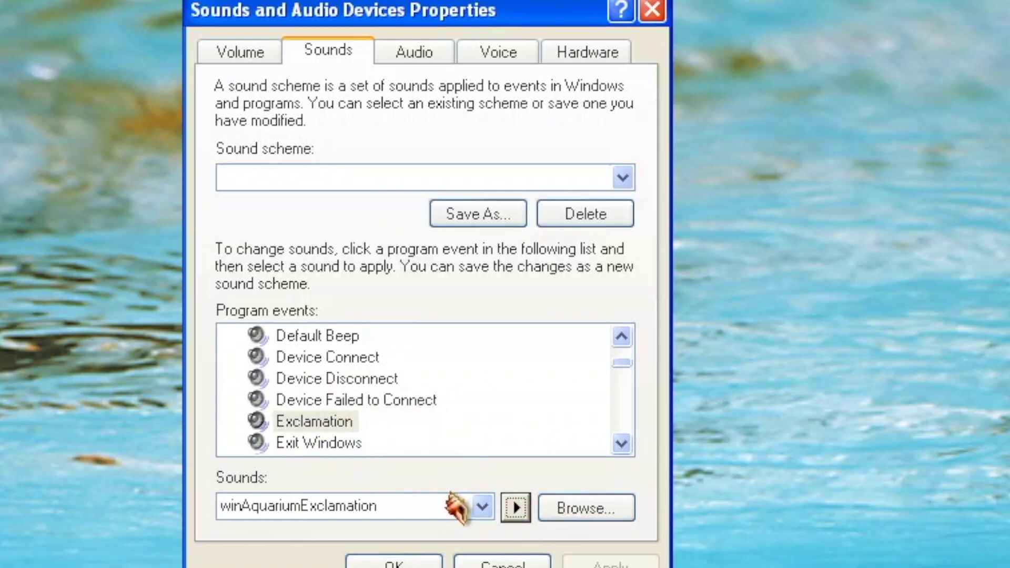
left_click(329, 446)
left_click(516, 508)
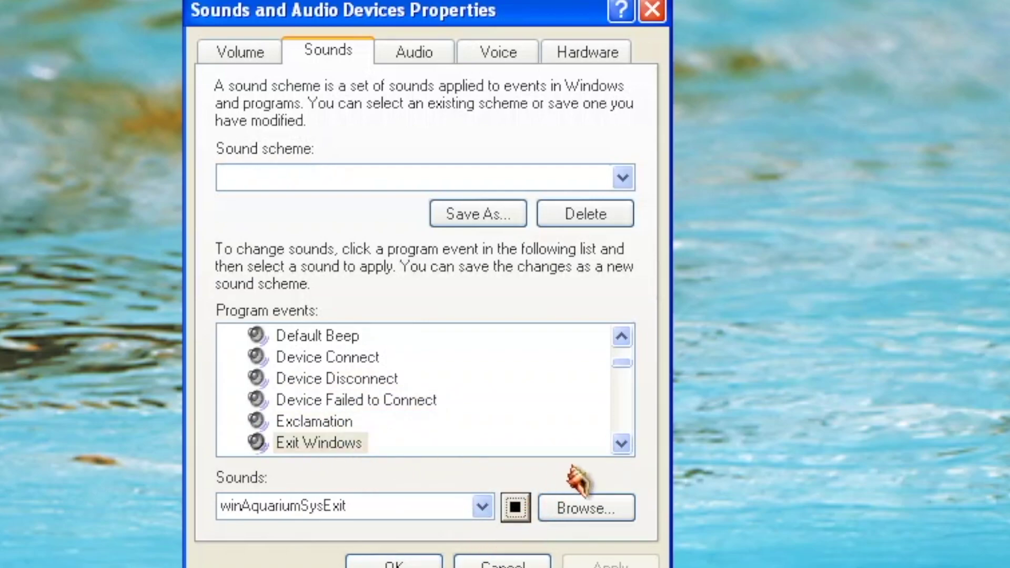
left_click(622, 444)
left_click(622, 444)
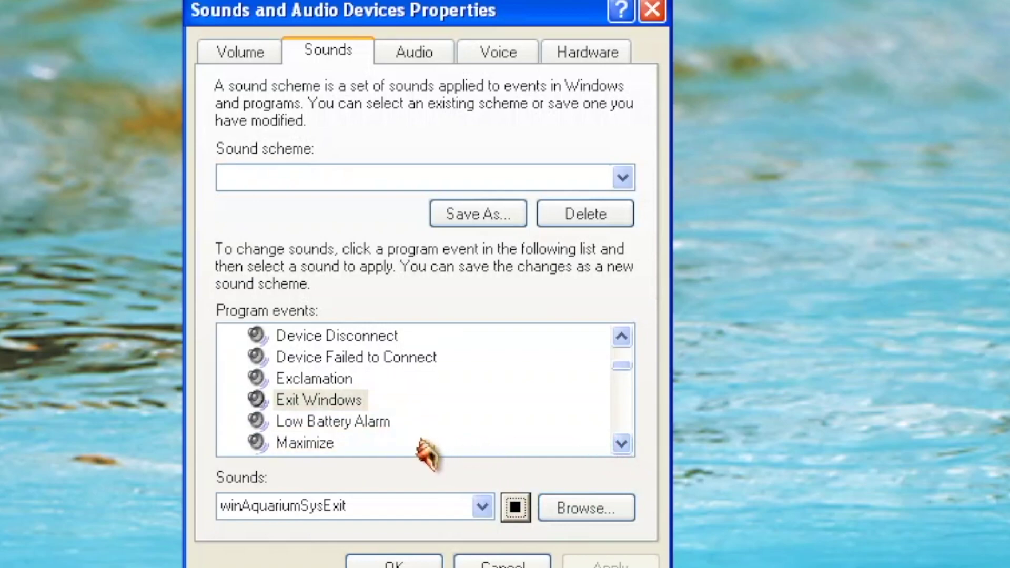
Preview the Low Battery Alarm, Maximize, Menu command and Menu popup sounds
left_click(368, 424)
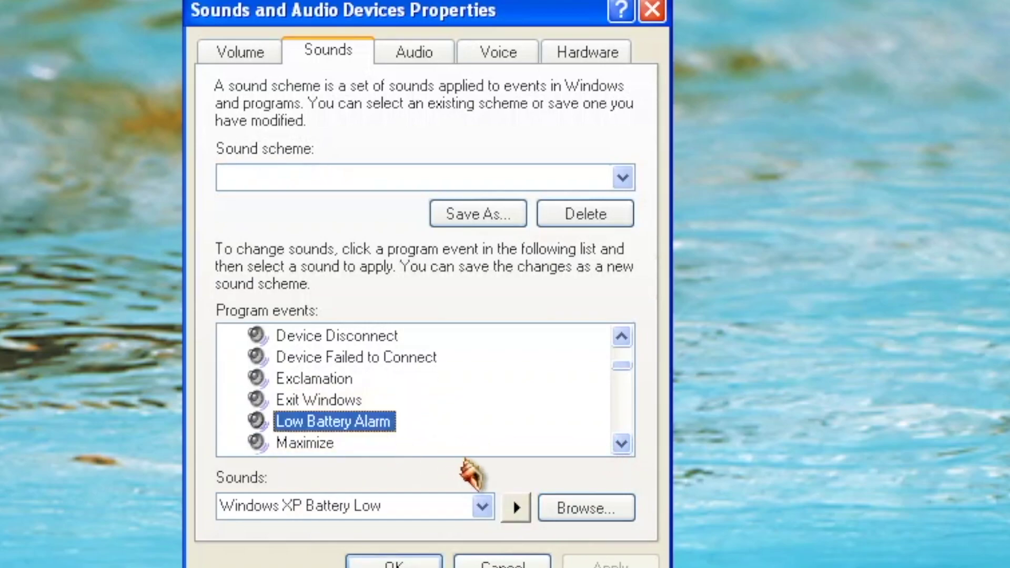
left_click(516, 506)
left_click(310, 444)
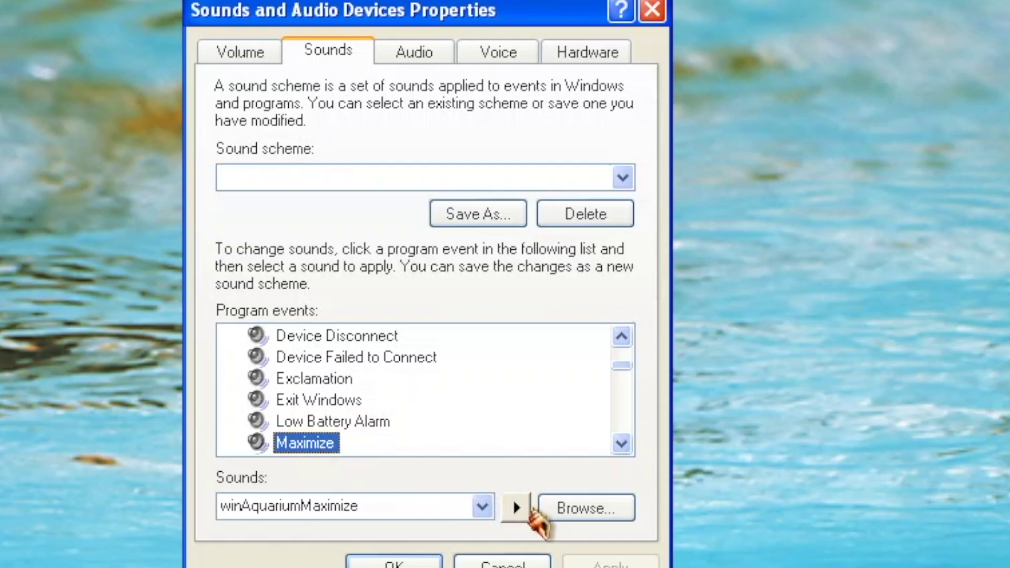
left_click(516, 508)
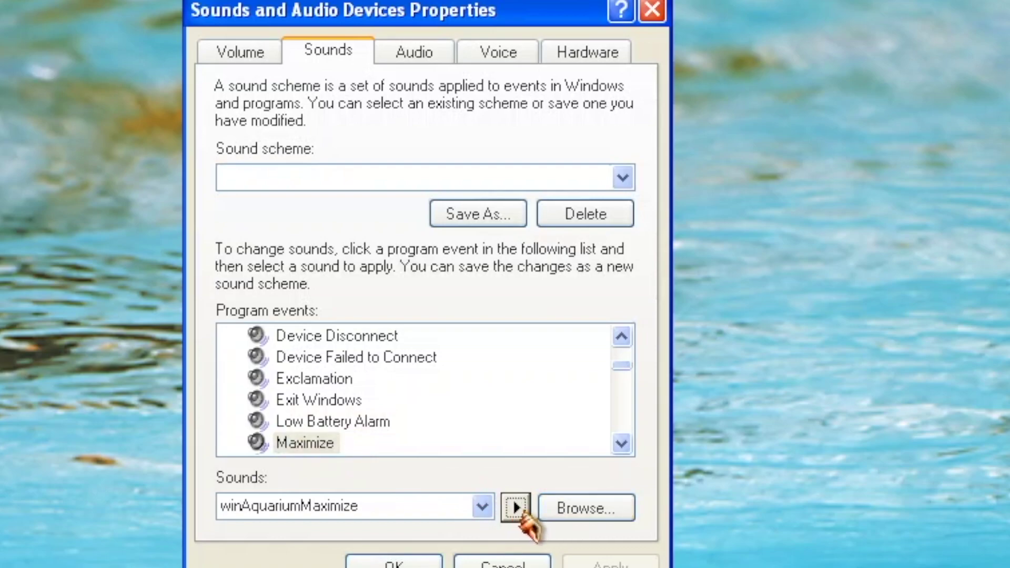
left_click(621, 444)
left_click(621, 443)
left_click(326, 421)
left_click(515, 507)
left_click(318, 443)
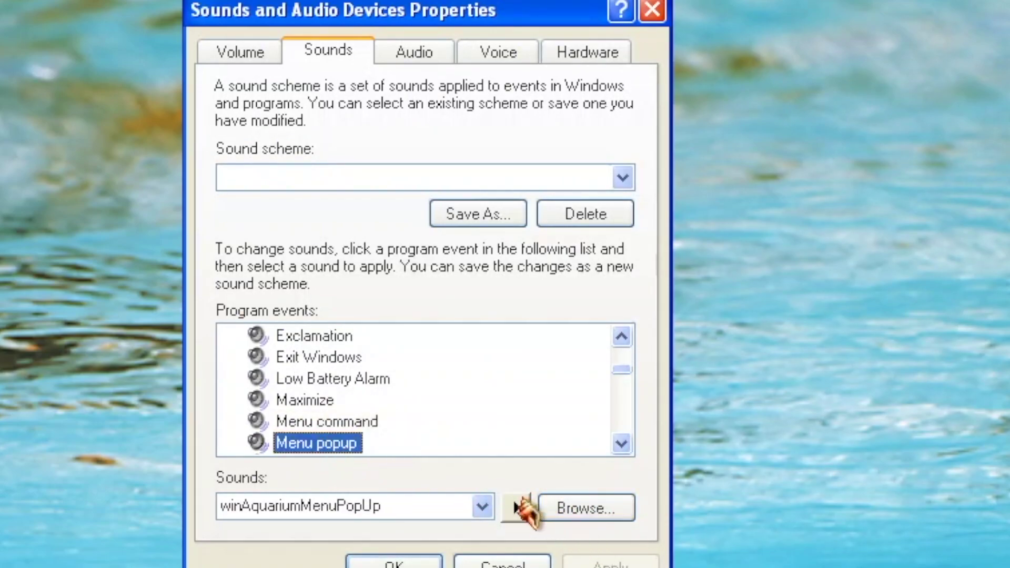
left_click(515, 507)
left_click(621, 444)
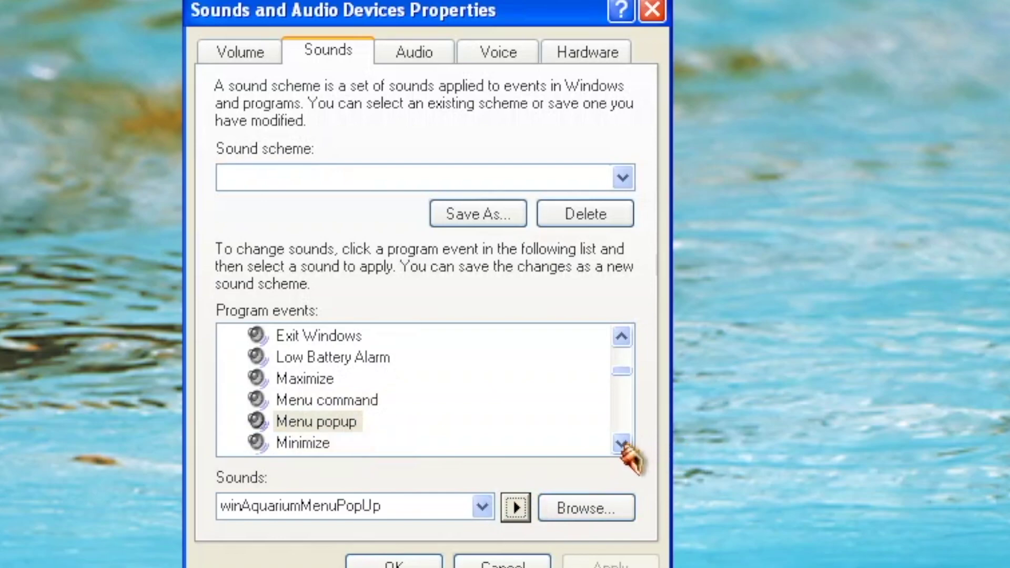
left_click(621, 444)
Preview the Minimize, New Mail Notification, Print Complete, Program error and Question sounds
left_click(303, 422)
left_click(524, 506)
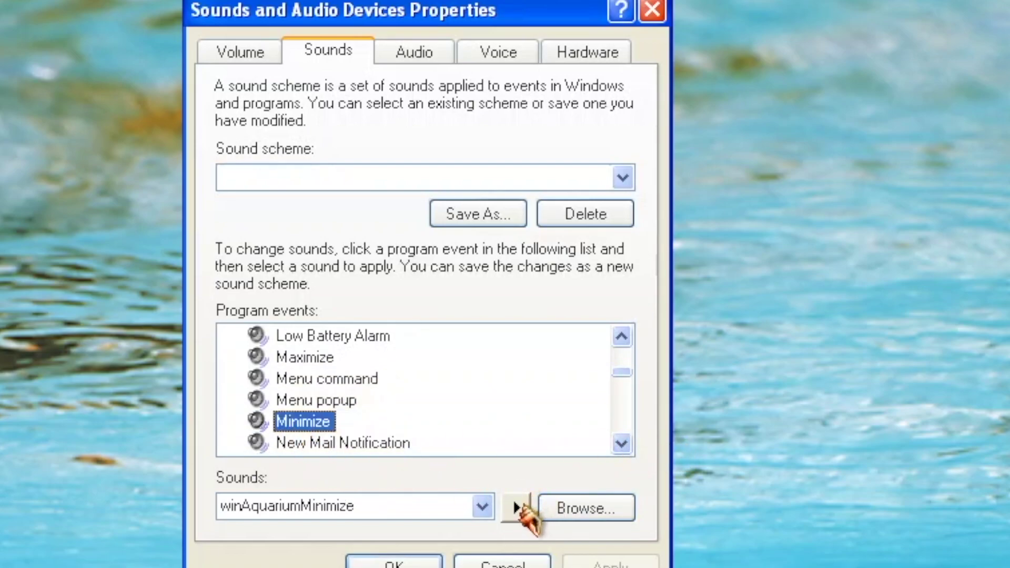
left_click(350, 442)
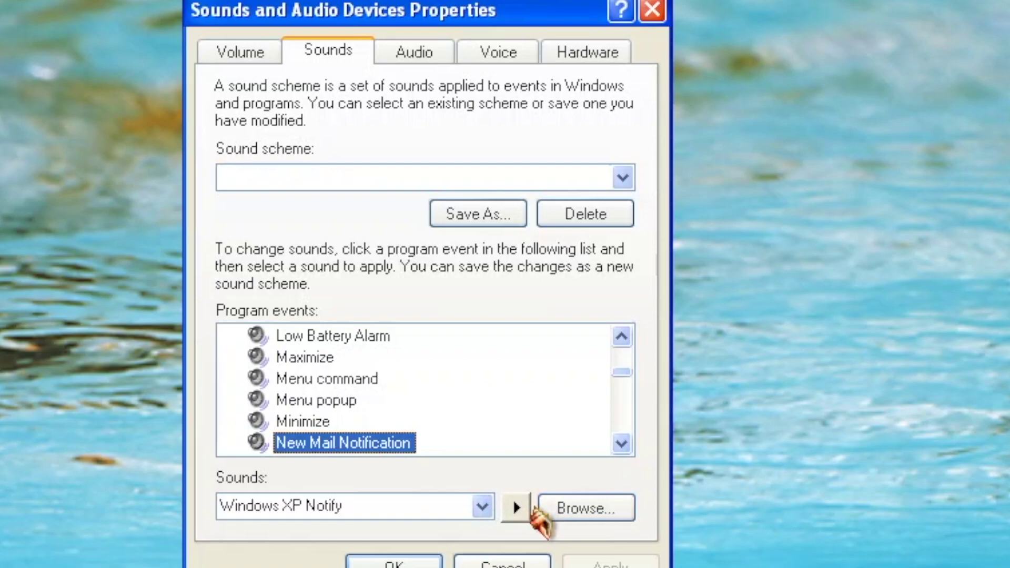
left_click(517, 507)
left_click(622, 443)
left_click(629, 450)
left_click(629, 450)
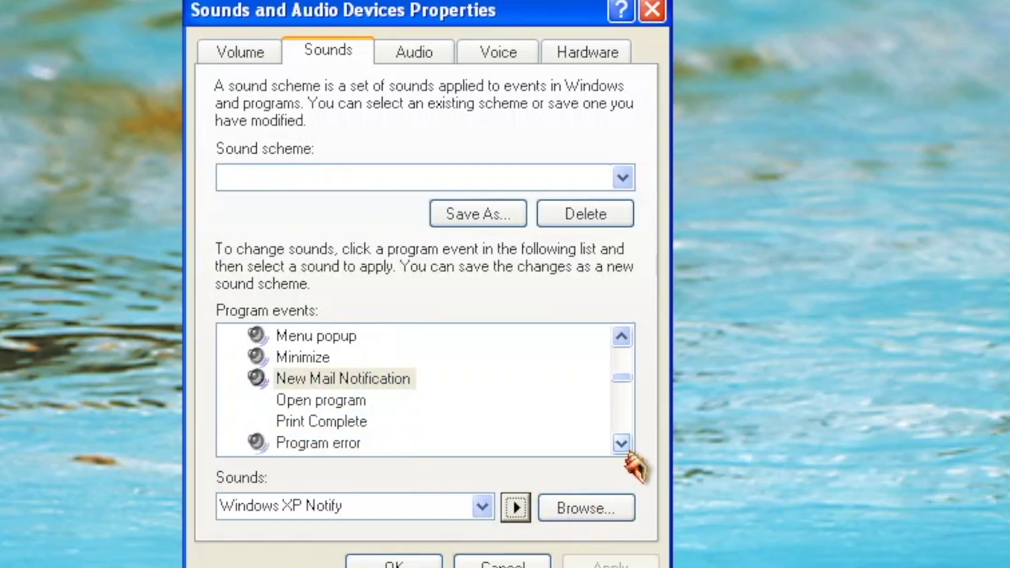
left_click(629, 449)
key("Down")
key("Down")
key("Down")
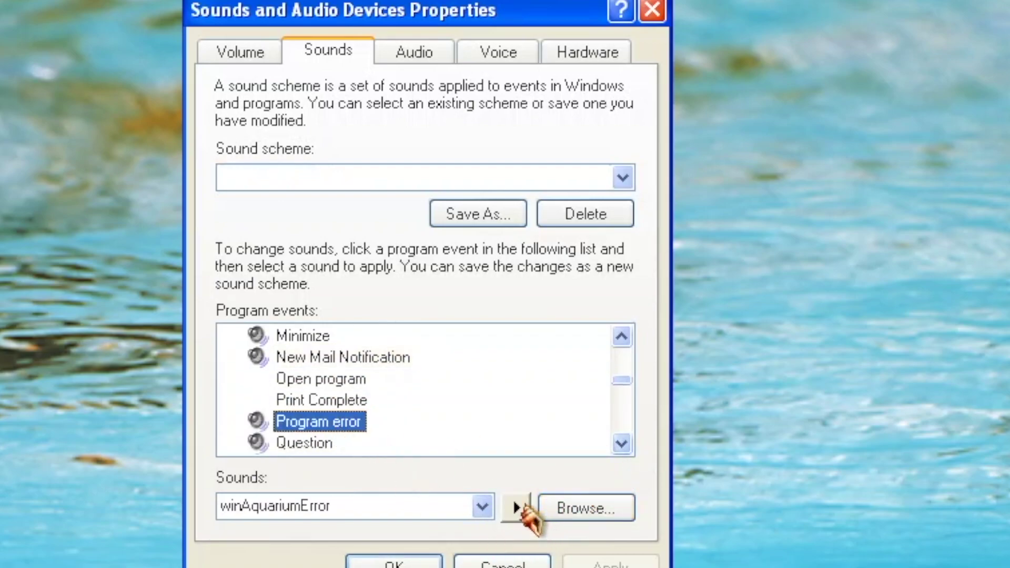
left_click(516, 508)
left_click(313, 443)
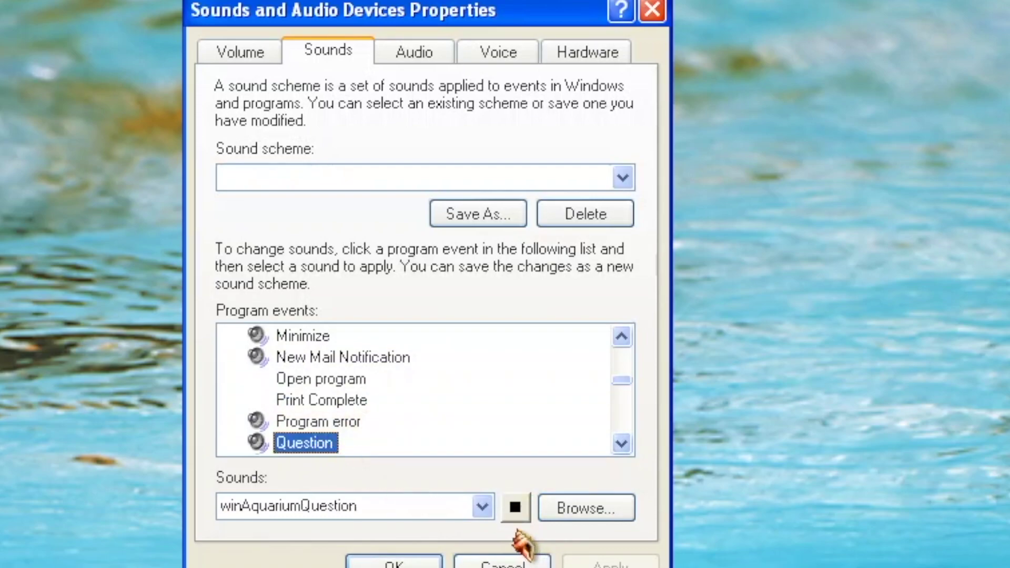
left_click(516, 508)
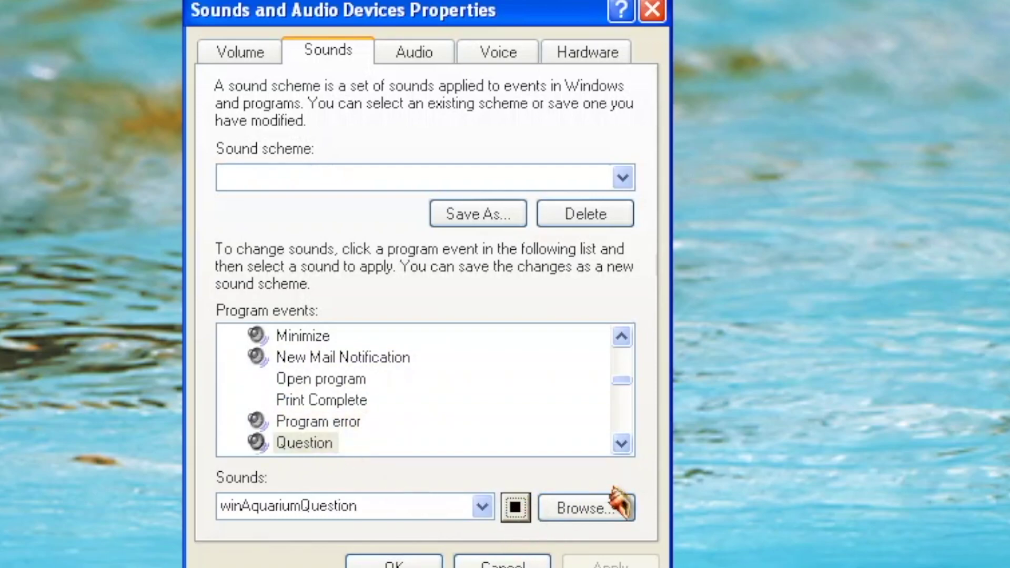
left_click(621, 443)
left_click(621, 444)
left_click(621, 444)
Preview the Restore Down, Restore Up and Start Windows sounds
left_click(360, 405)
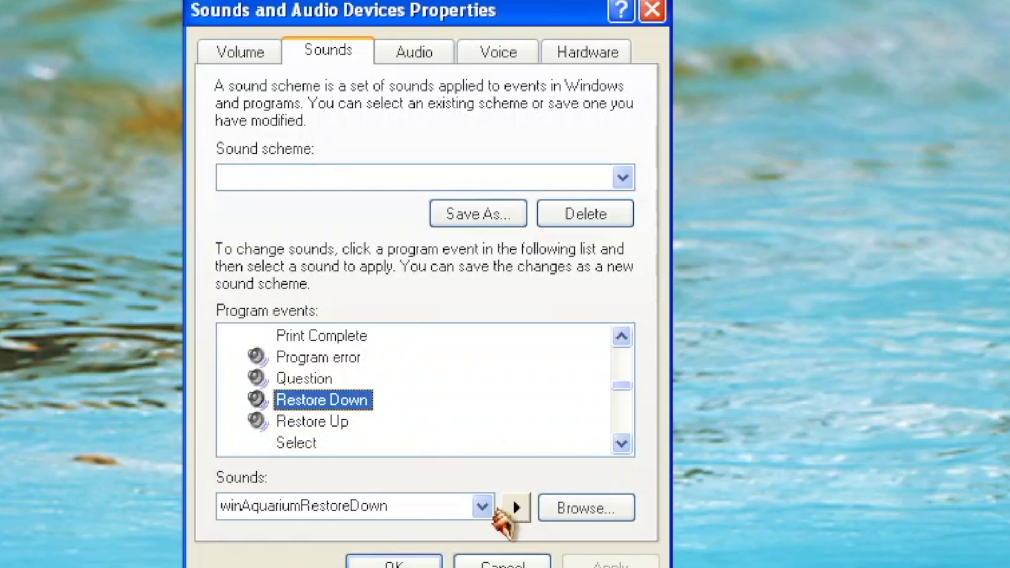
left_click(516, 508)
left_click(326, 422)
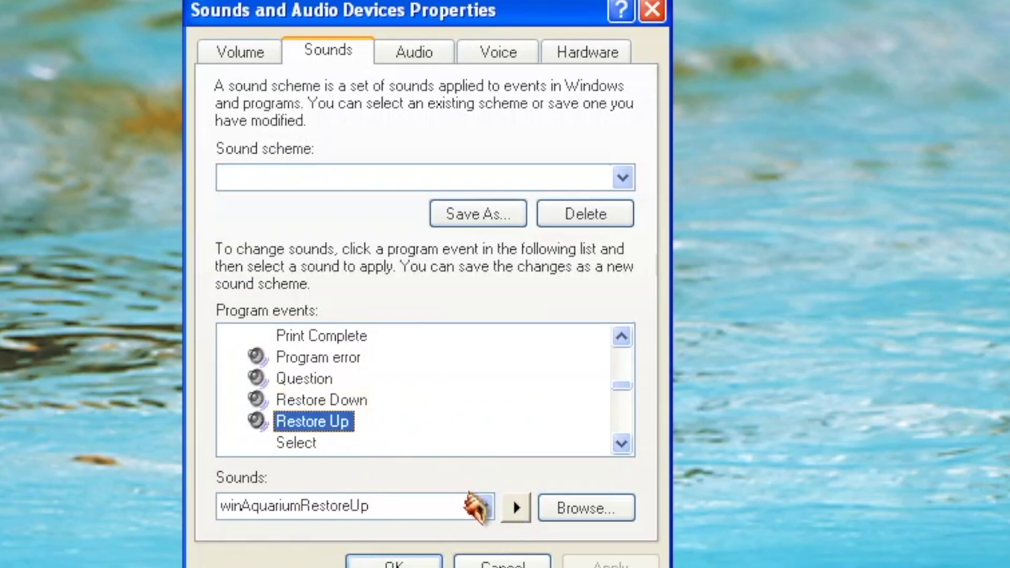
left_click(516, 507)
left_click(621, 443)
left_click(621, 443)
left_click(621, 444)
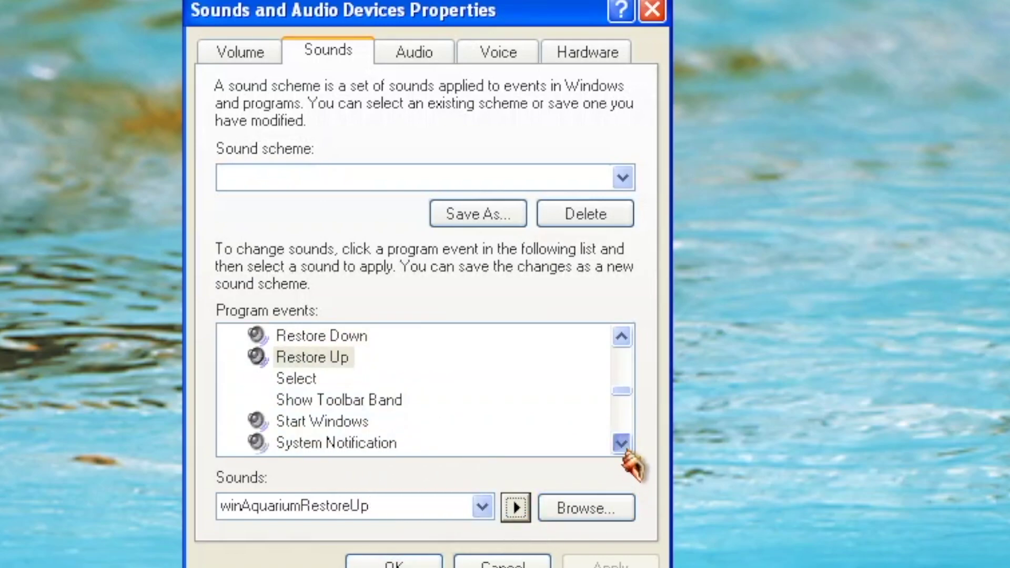
left_click(315, 422)
left_click(515, 507)
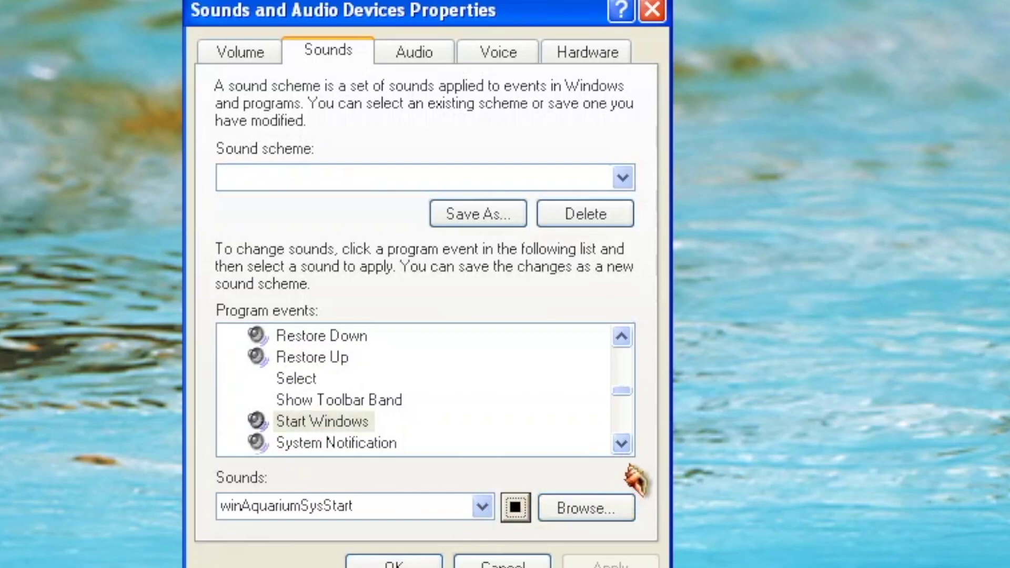
left_click(622, 443)
left_click(621, 443)
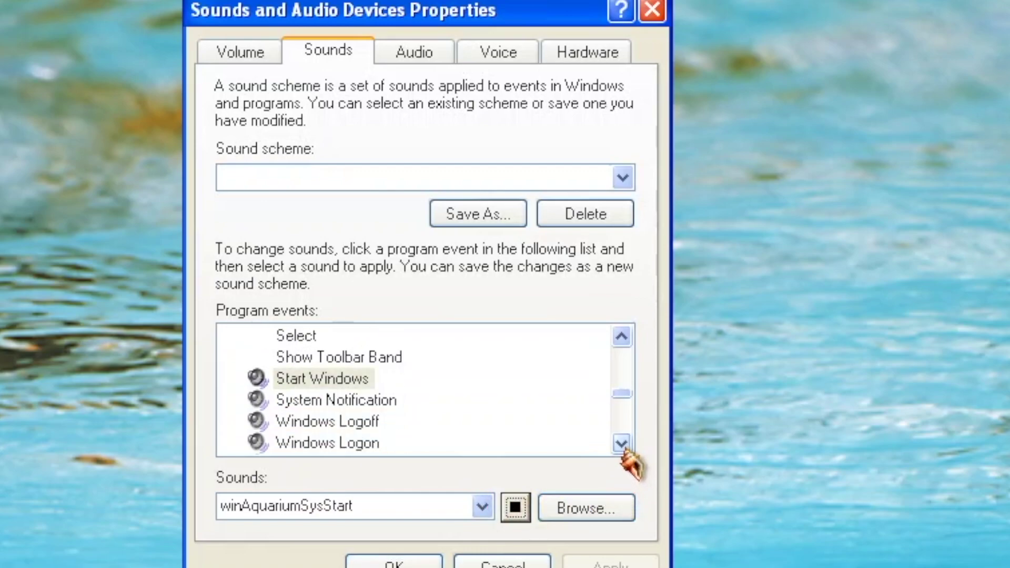
Preview the System Notification, Windows Logoff and Windows Logon sounds, then select NetMeeting Person Joins
left_click(369, 403)
left_click(516, 509)
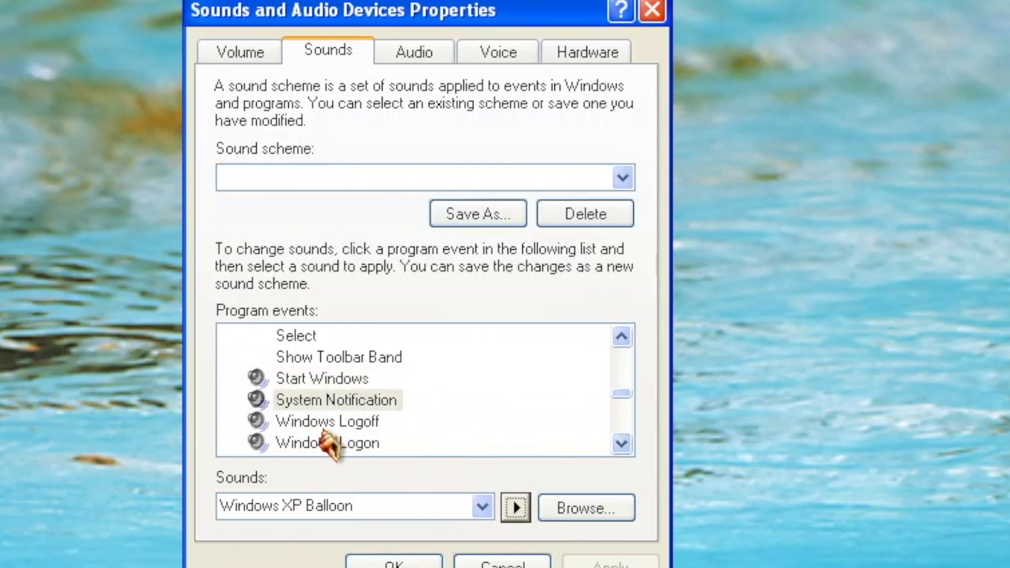
left_click(331, 422)
left_click(515, 507)
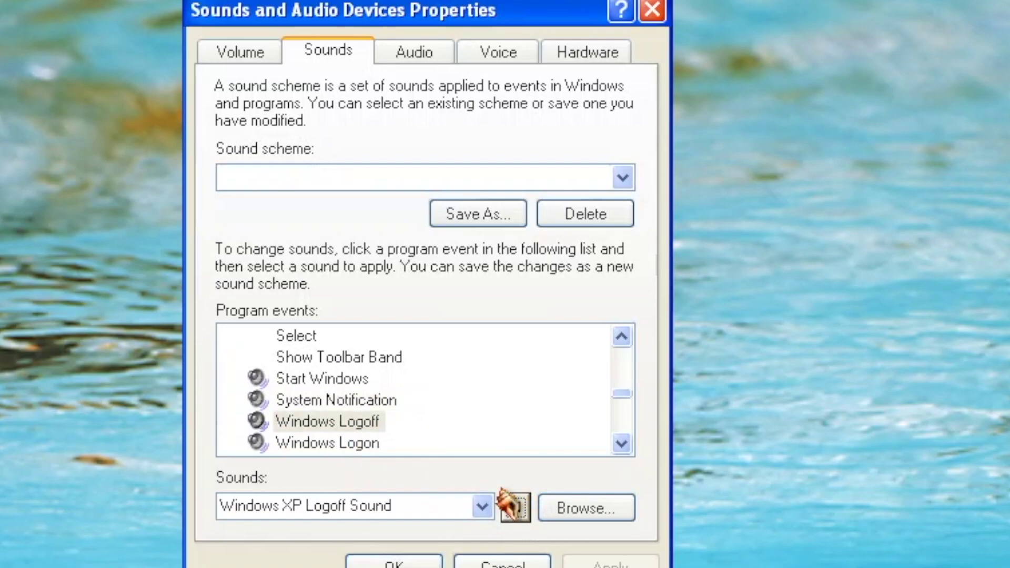
left_click(333, 444)
left_click(516, 508)
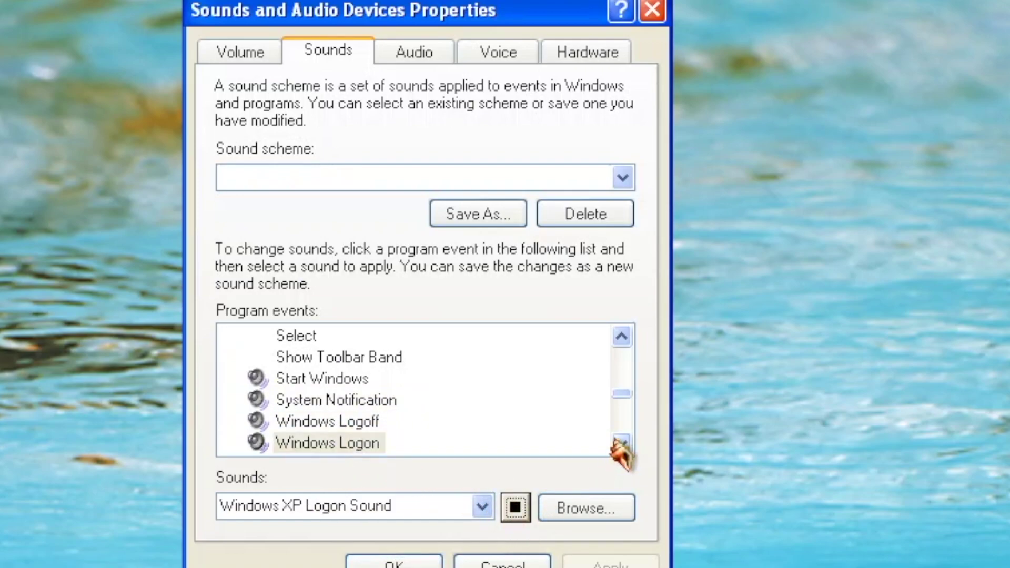
left_click(622, 444)
left_click(621, 443)
left_click(621, 444)
left_click(316, 421)
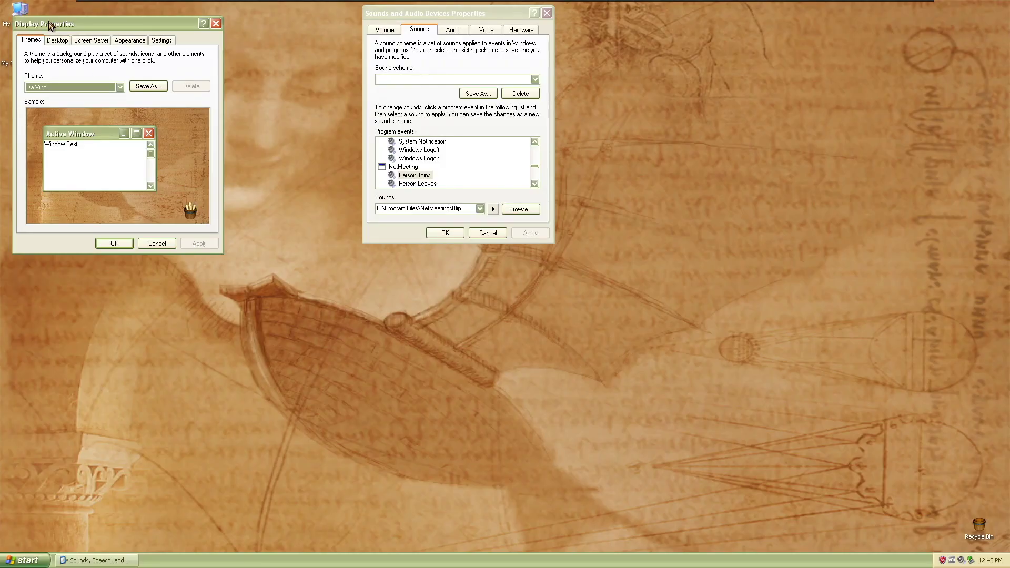
Move Display Properties aside to its Appearance tab, then select the Asterisk event showing windaVinciAsterisk
left_click_drag(49, 23, 108, 42)
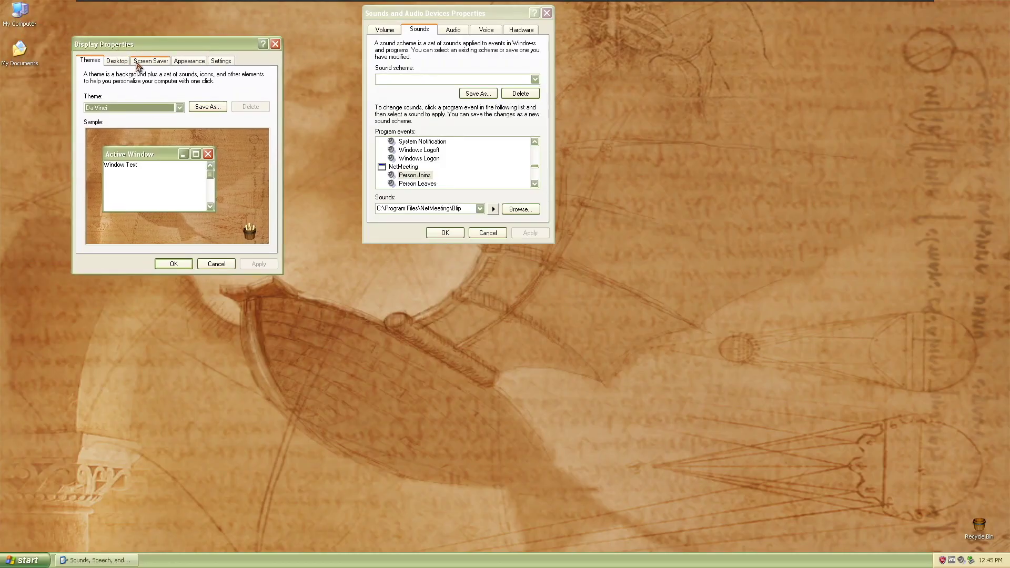
left_click(190, 61)
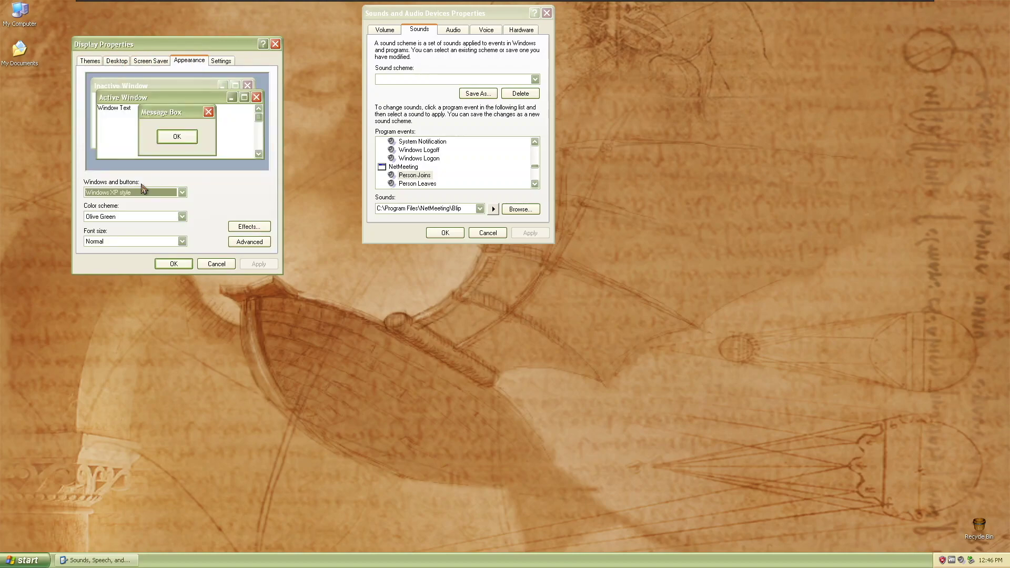
left_click(412, 159)
scroll(412, 161, "up", 10)
left_click(407, 150)
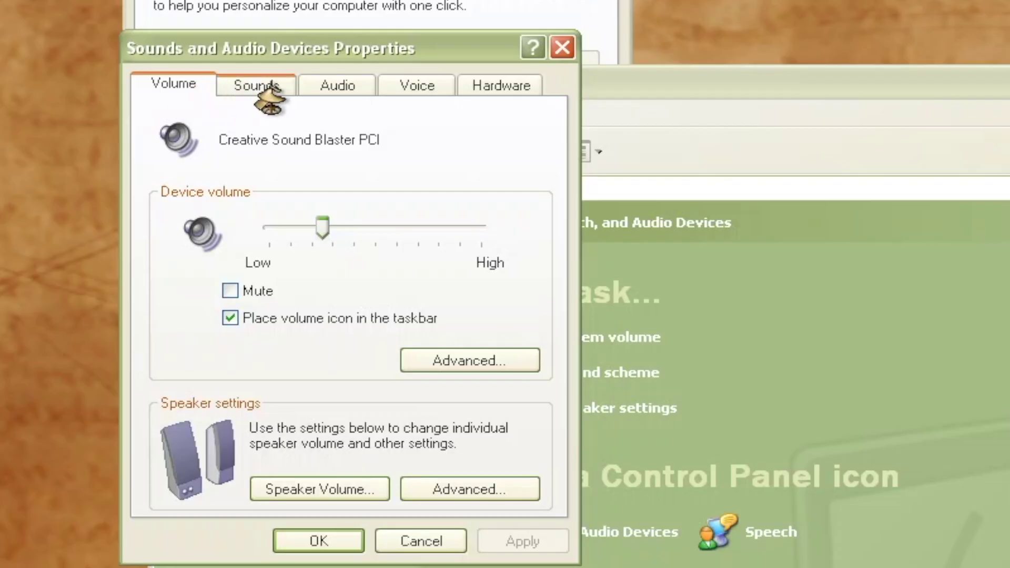
left_click(263, 91)
Preview the Da Vinci Asterisk, Critical Battery Alarm, Critical Stop and Default Beep sounds
left_click(239, 357)
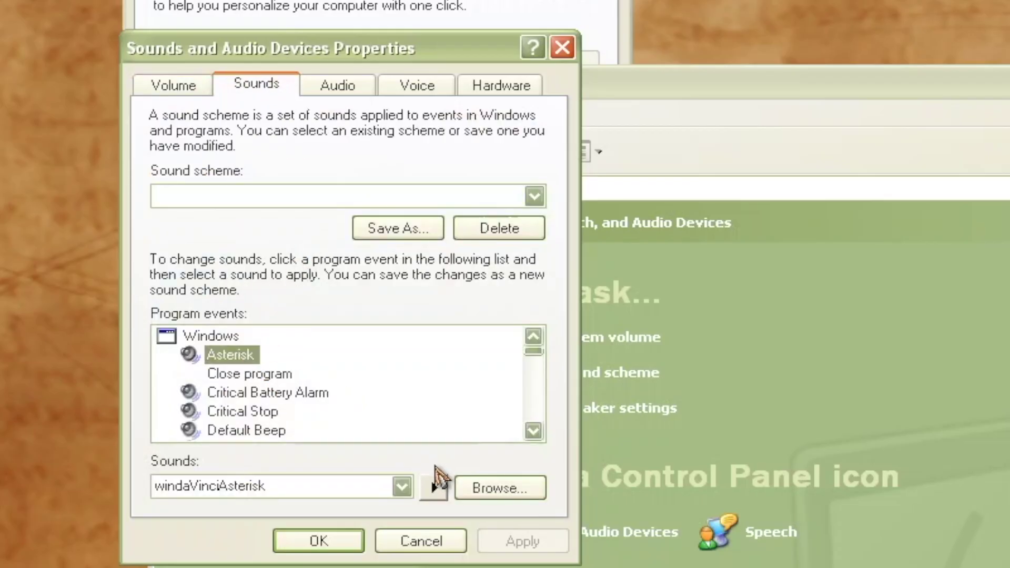
left_click(434, 487)
left_click(255, 394)
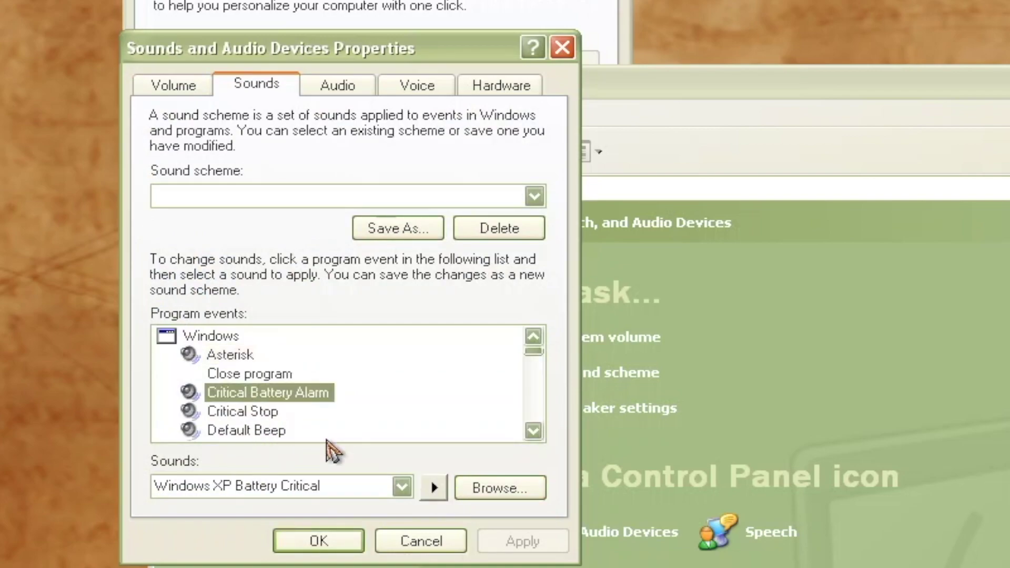
left_click(433, 487)
left_click(241, 413)
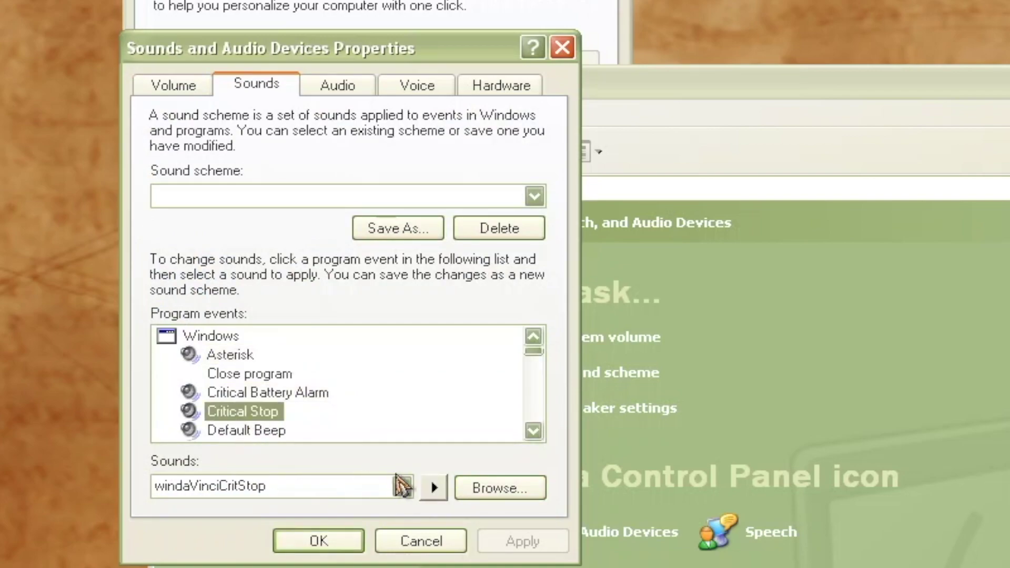
left_click(435, 487)
left_click(252, 431)
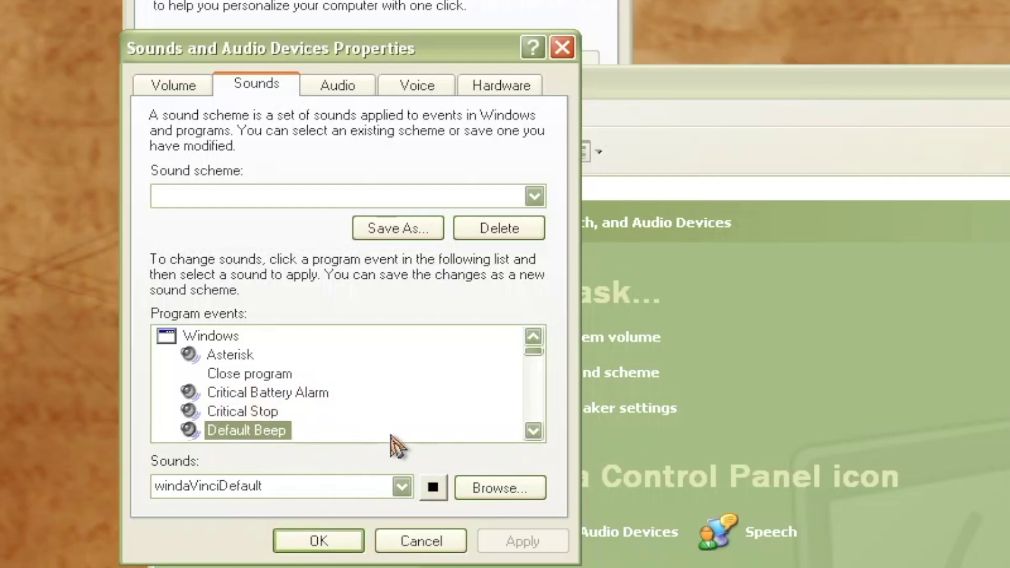
left_click(432, 484)
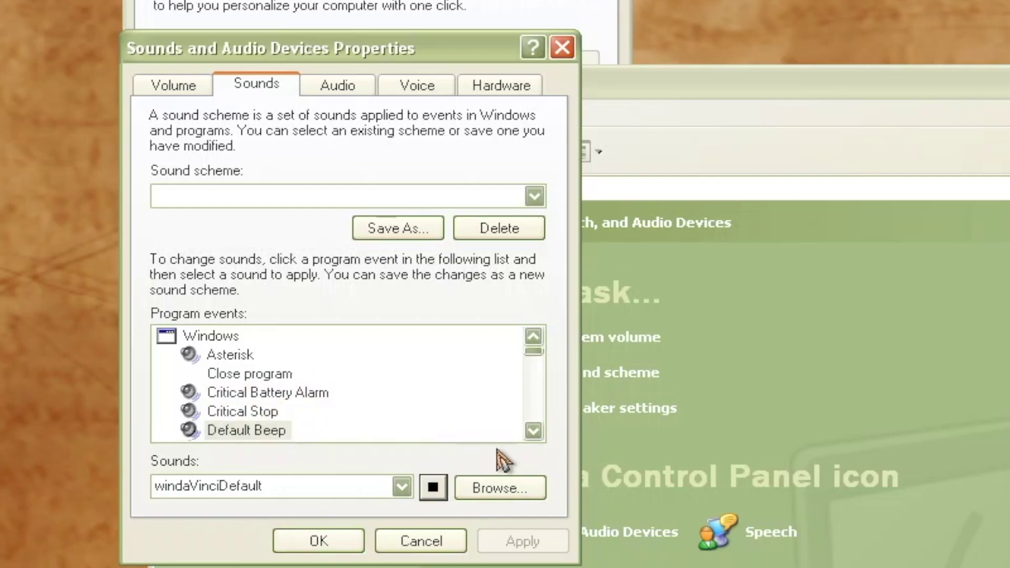
left_click(533, 430)
left_click(533, 430)
left_click(533, 430)
Play the Device Connect, Device Disconnect and Device Failed to Connect sounds
left_click(286, 392)
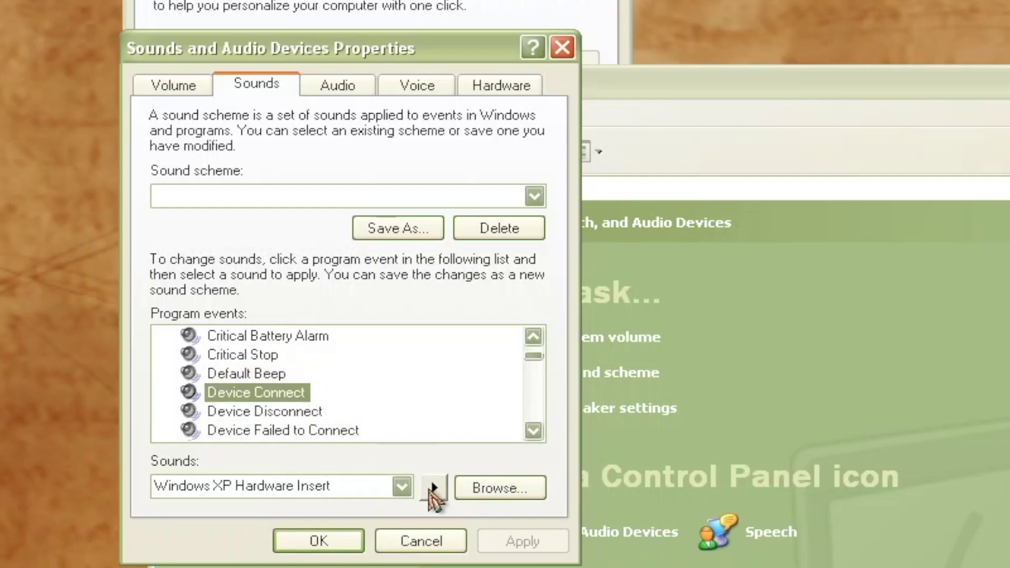
left_click(431, 487)
left_click(314, 413)
left_click(431, 488)
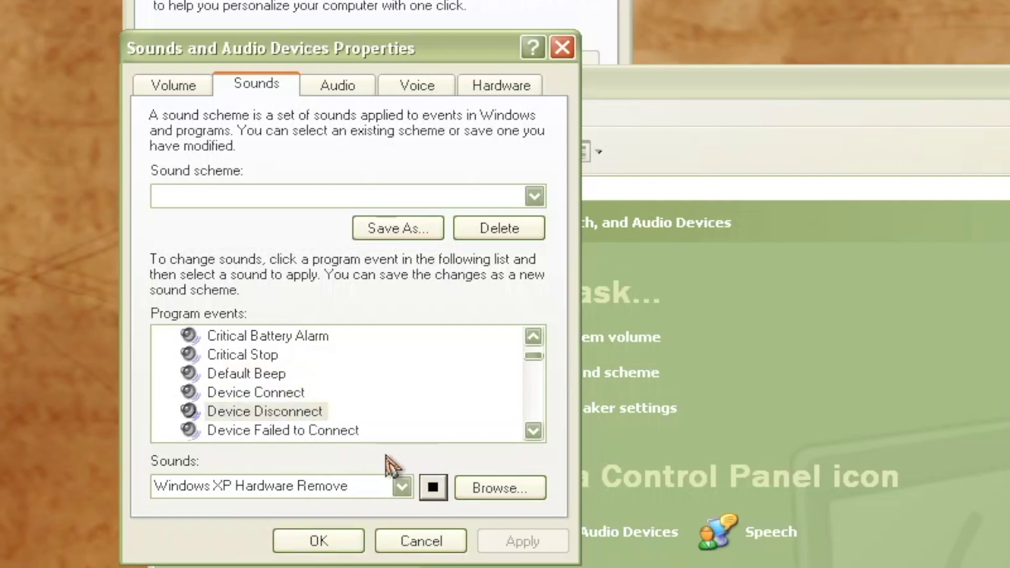
left_click(347, 432)
left_click(430, 487)
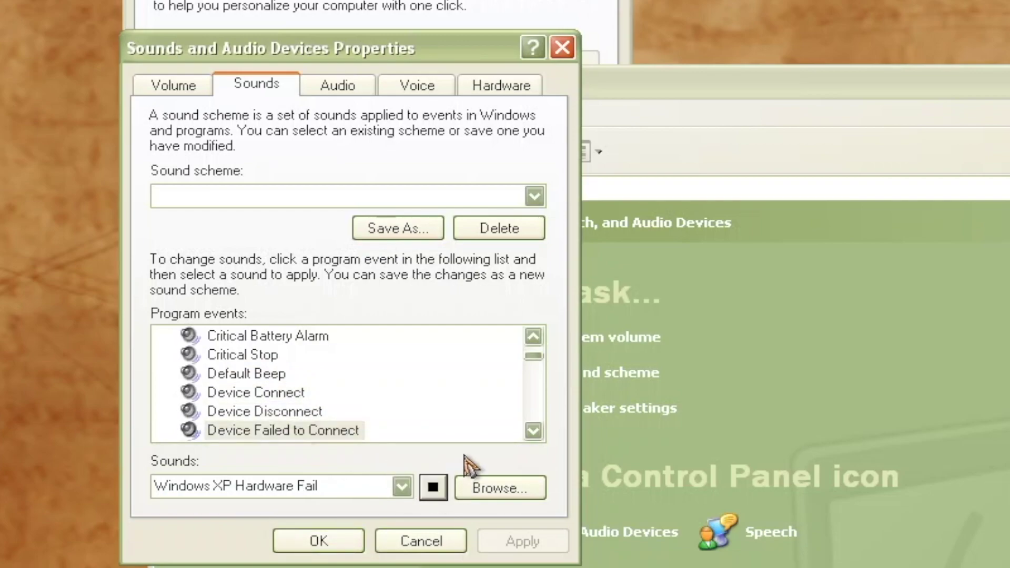
left_click(533, 430)
left_click(533, 430)
left_click(533, 431)
left_click(533, 430)
Play the Exclamation, Exit Windows, Low Battery Alarm and Maximize sounds
left_click(210, 375)
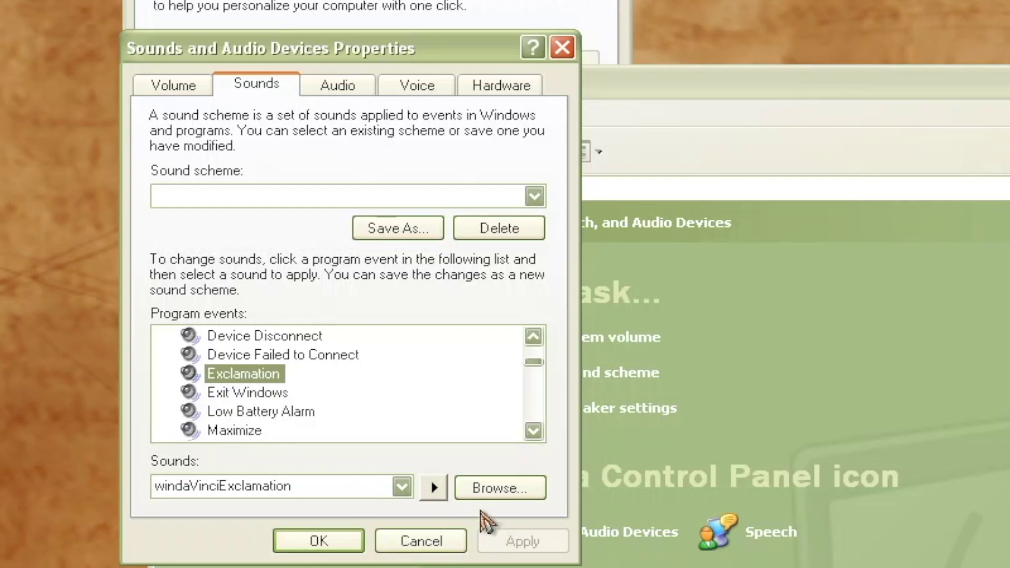
left_click(433, 488)
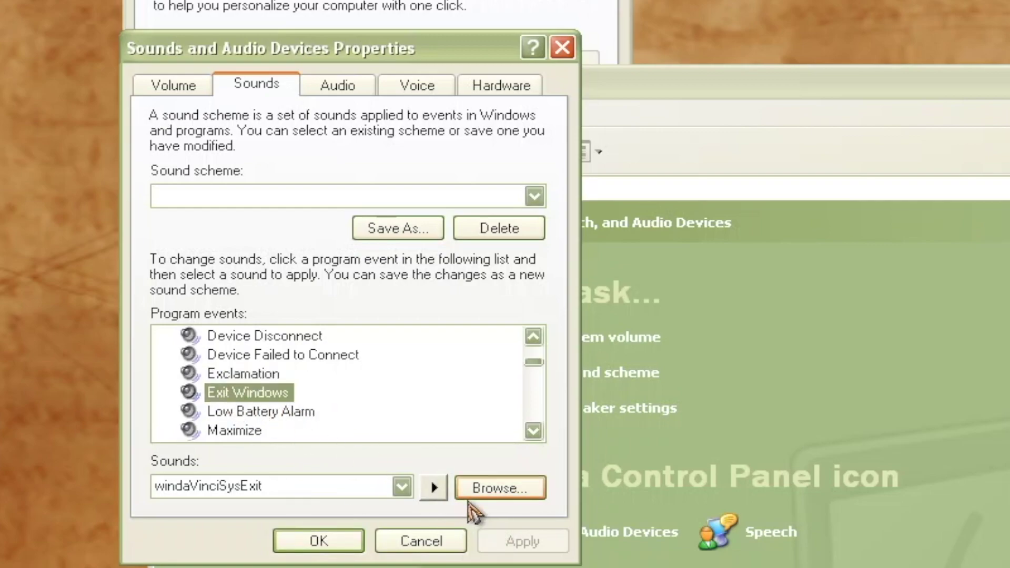
left_click(433, 495)
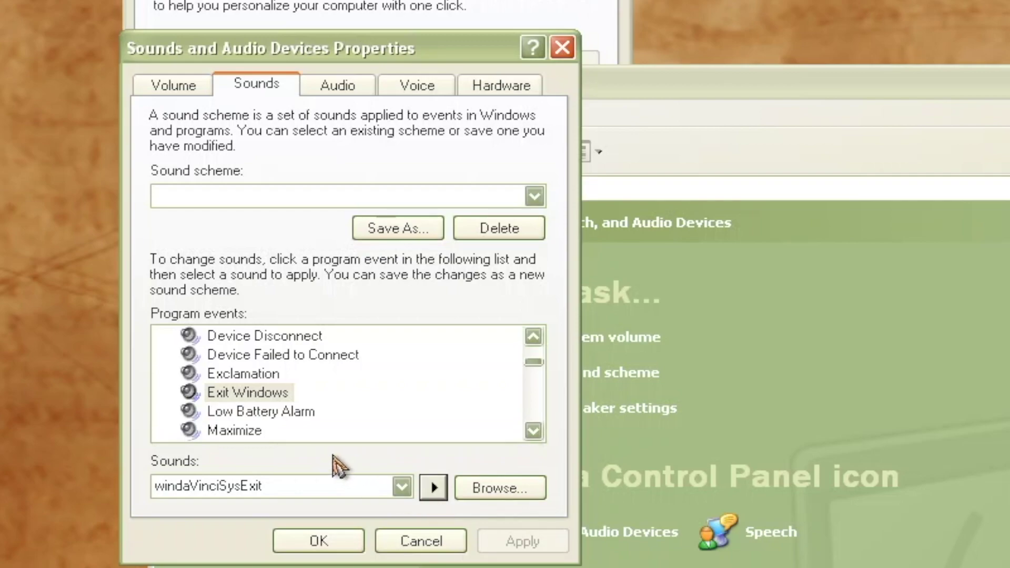
left_click(260, 412)
left_click(429, 488)
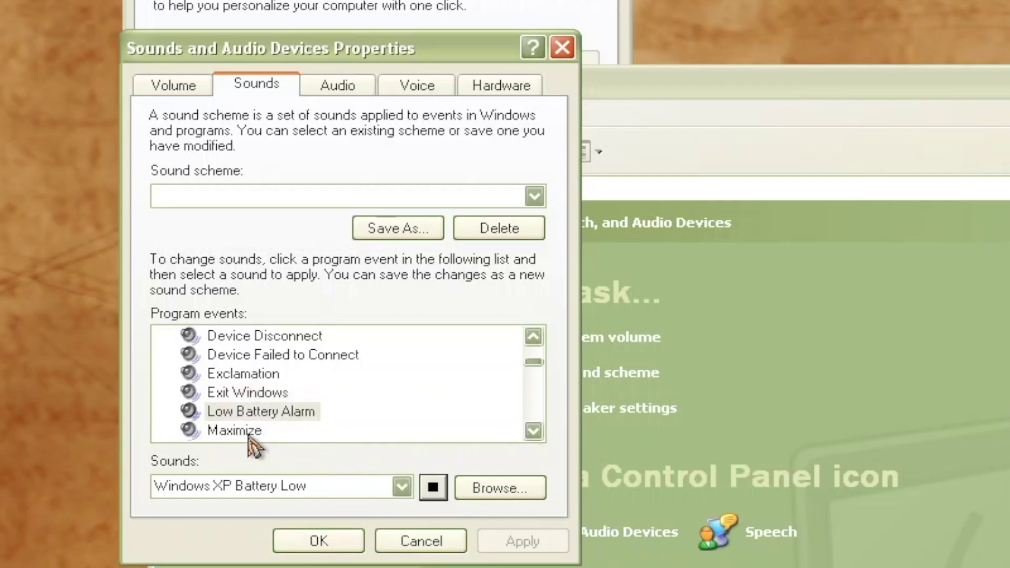
left_click(236, 431)
left_click(434, 492)
left_click(533, 430)
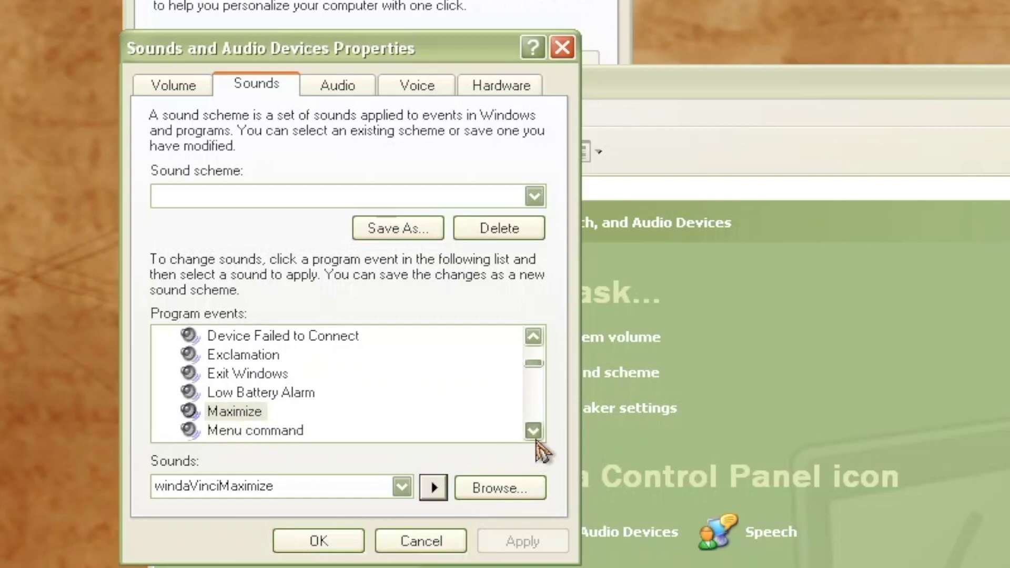
left_click(533, 431)
Play the Menu command, Menu popup, Minimize and New Mail Notification sounds
left_click(271, 413)
left_click(434, 488)
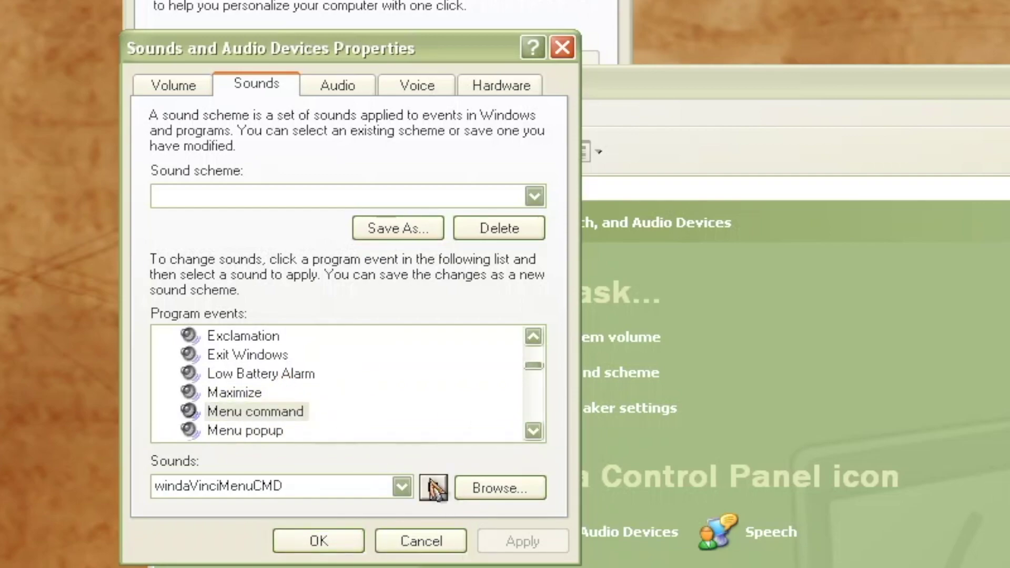
left_click(253, 431)
left_click(437, 489)
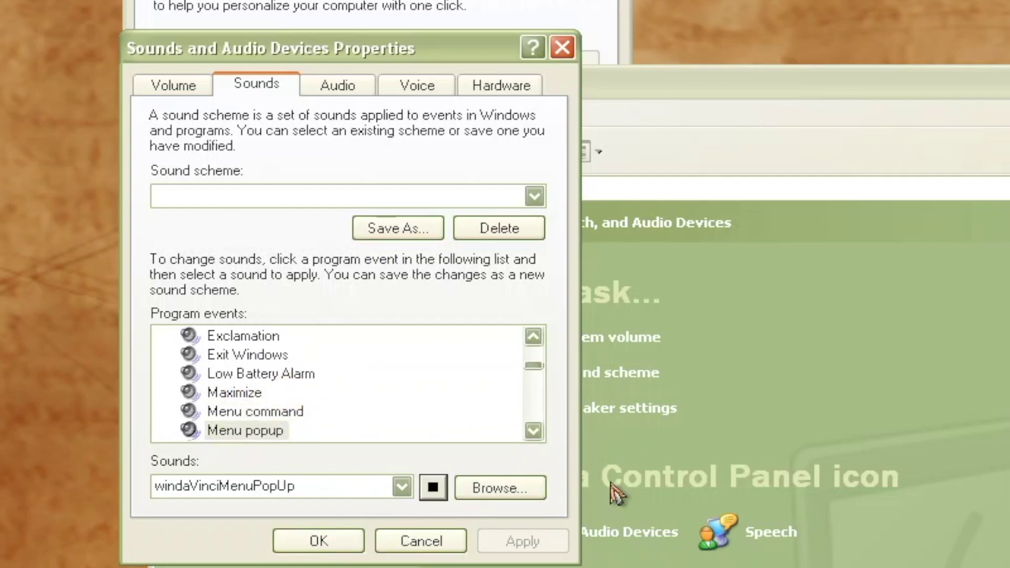
left_click(533, 431)
left_click(534, 431)
left_click(245, 414)
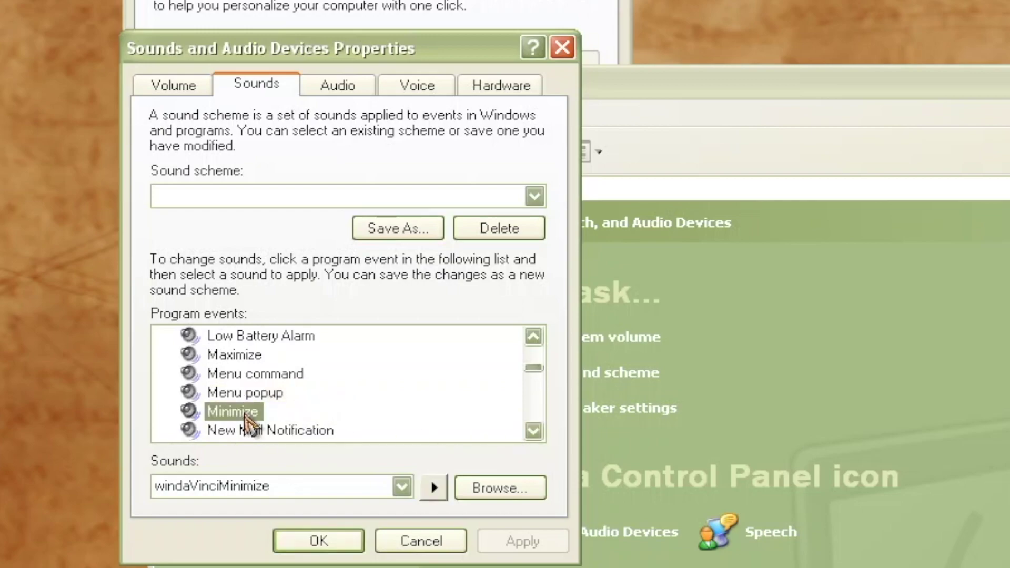
left_click(434, 488)
left_click(303, 432)
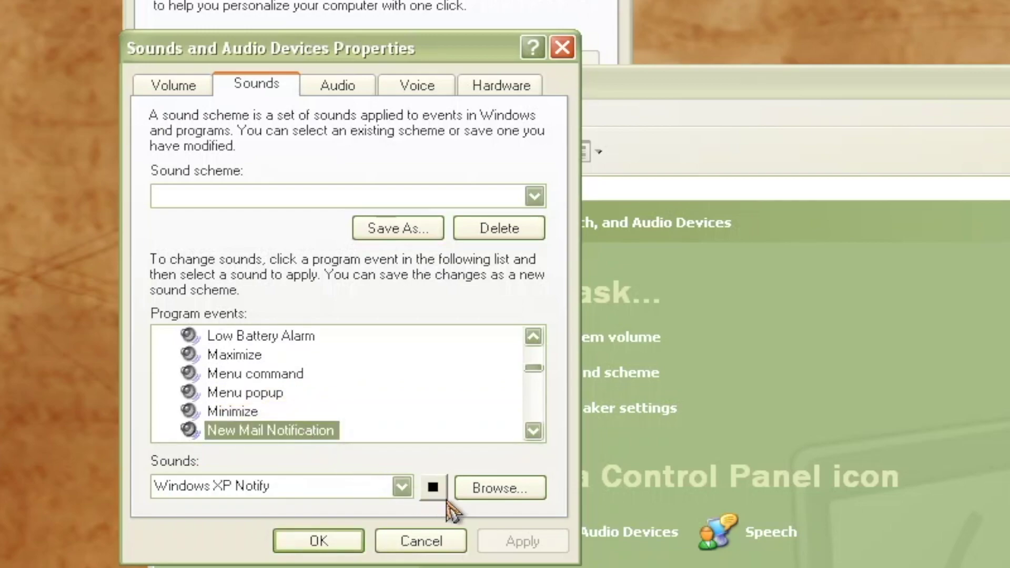
left_click(435, 494)
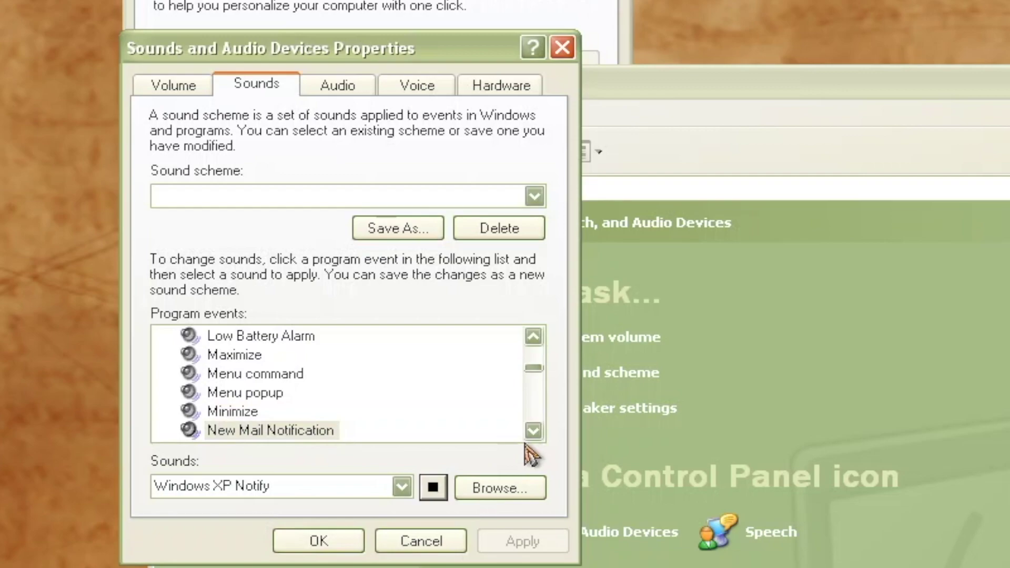
left_click(533, 430)
left_click(533, 430)
left_click(533, 430)
left_click(533, 430)
left_click(533, 430)
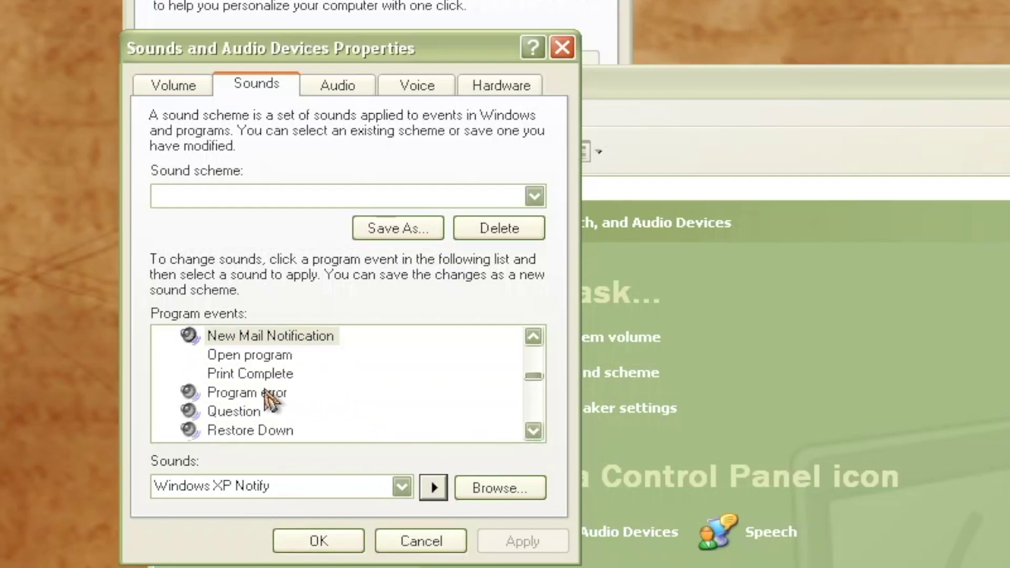
Play the Program error, Question, Restore Down and Restore Up sounds
left_click(268, 393)
left_click(433, 487)
left_click(245, 413)
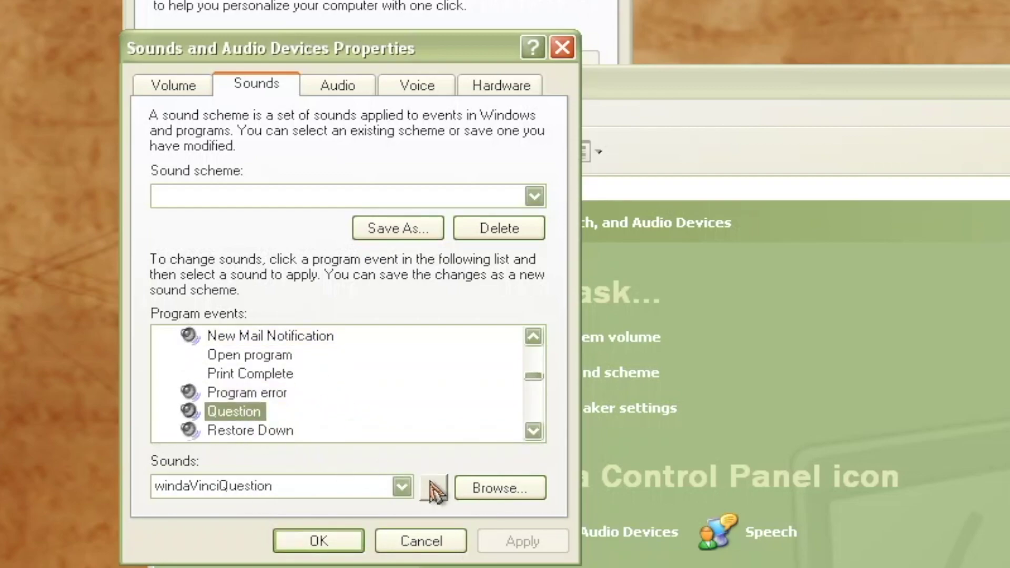
left_click(435, 488)
left_click(226, 432)
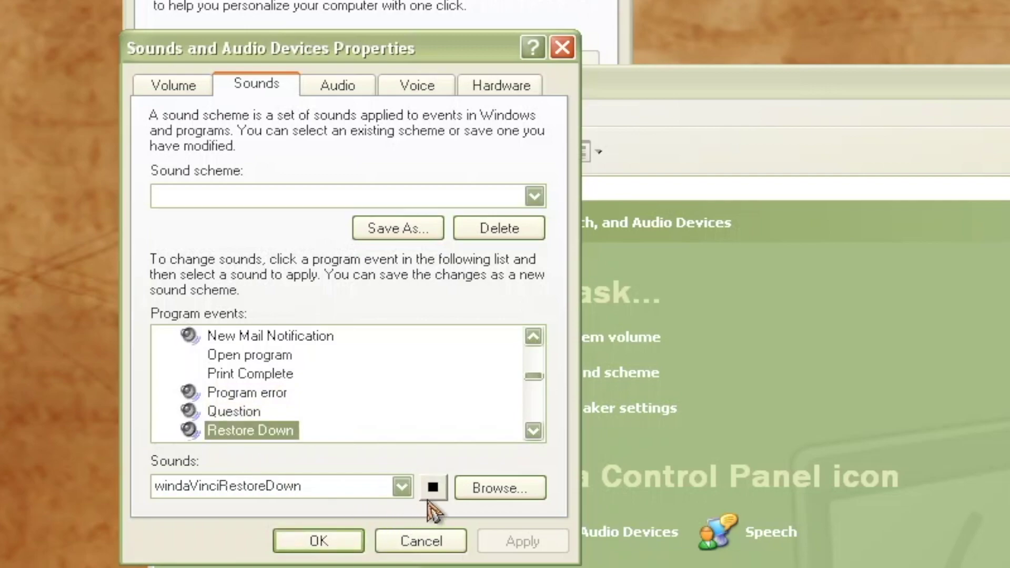
left_click(433, 488)
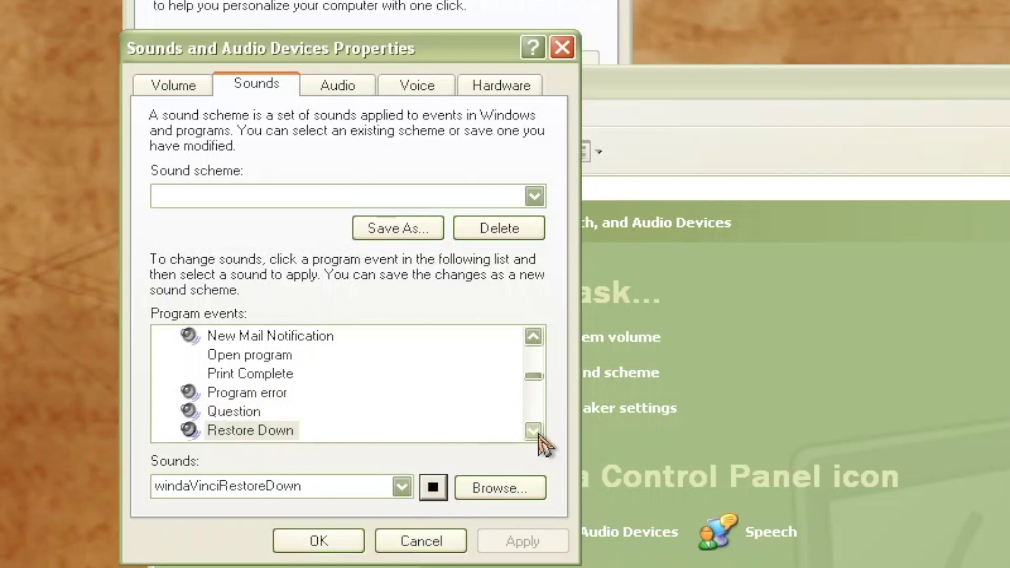
left_click(533, 432)
left_click(532, 431)
left_click(253, 412)
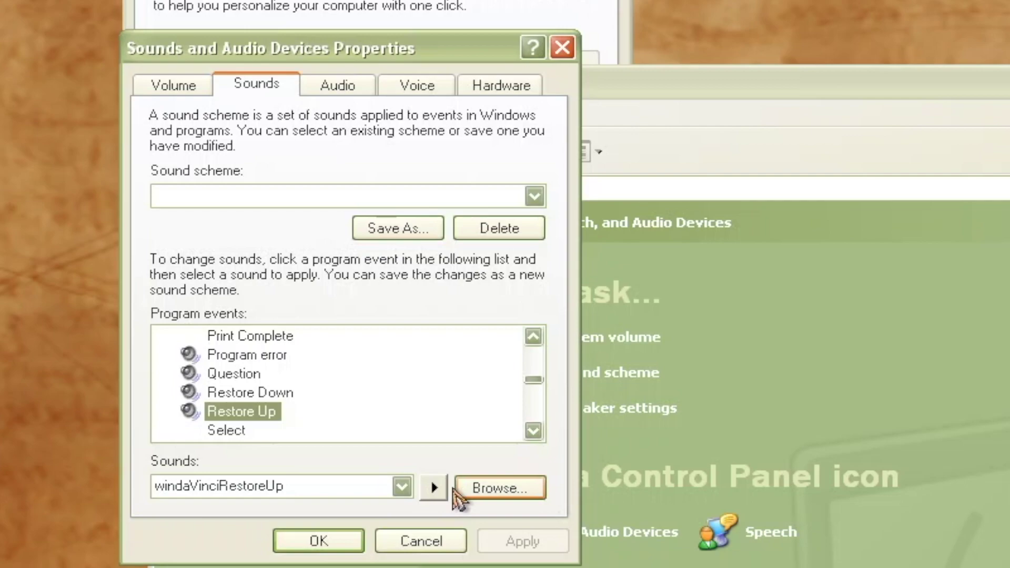
left_click(444, 489)
left_click(533, 432)
left_click(533, 431)
left_click(533, 431)
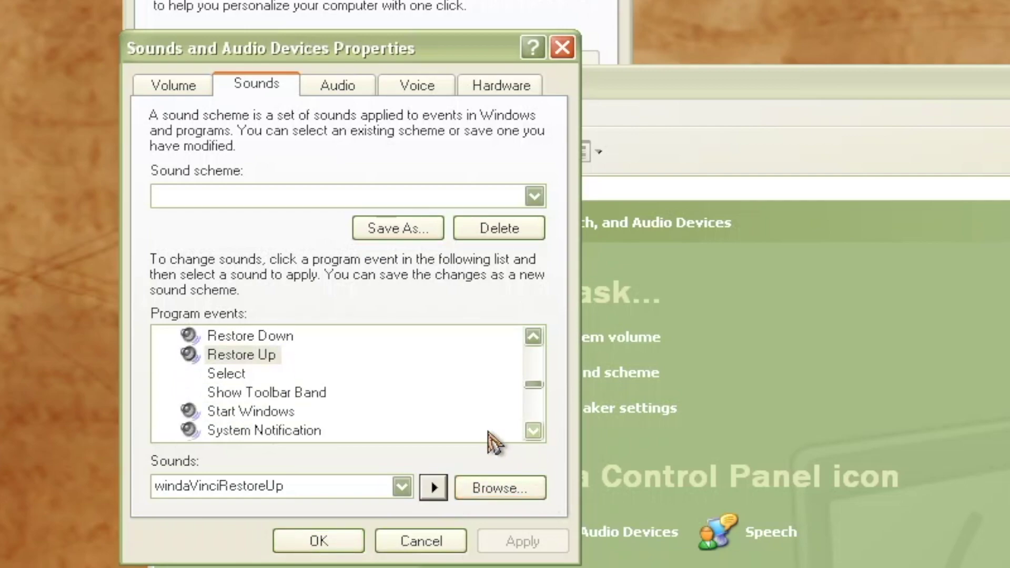
Play Start Windows, System Notification, Windows Logoff and Windows Logon sounds, then return to Display Properties
left_click(253, 418)
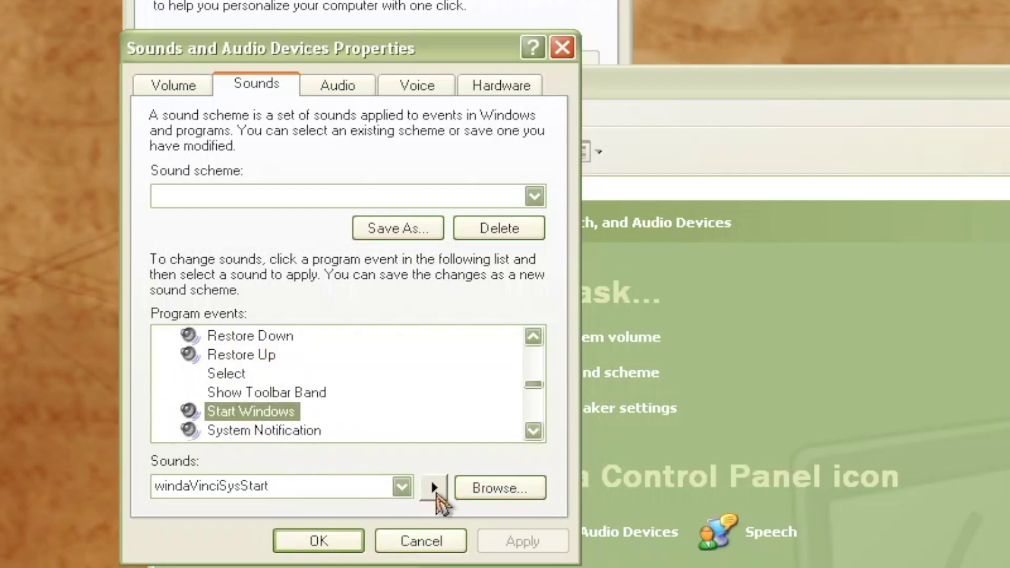
left_click(435, 489)
left_click(533, 431)
left_click(533, 432)
left_click(533, 431)
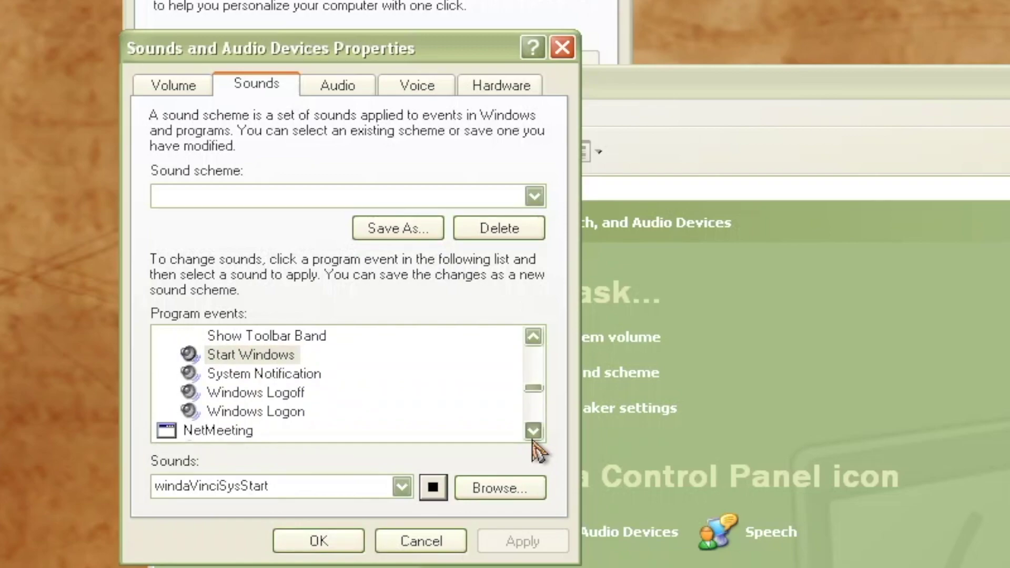
left_click(295, 375)
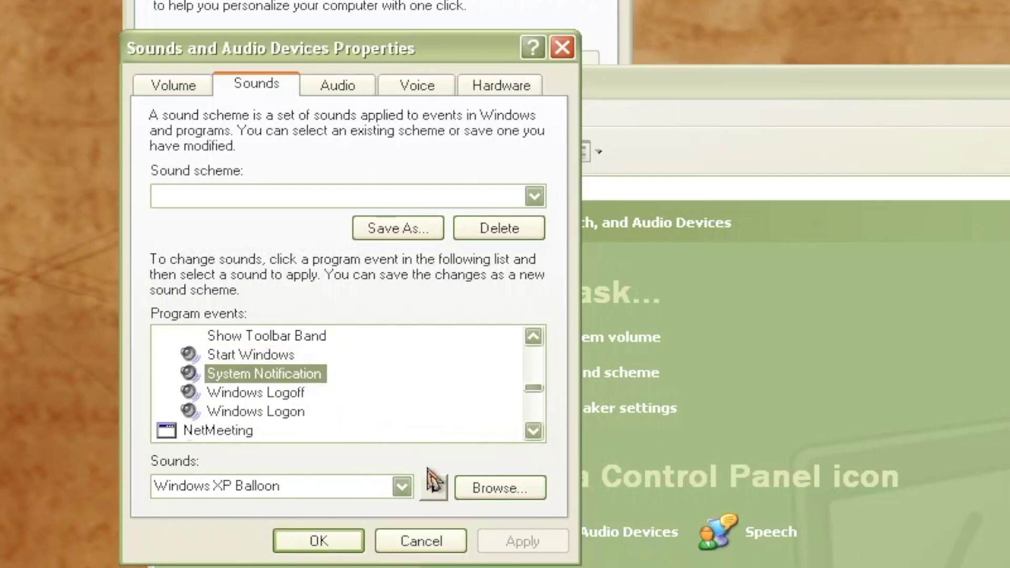
left_click(439, 497)
left_click(262, 412)
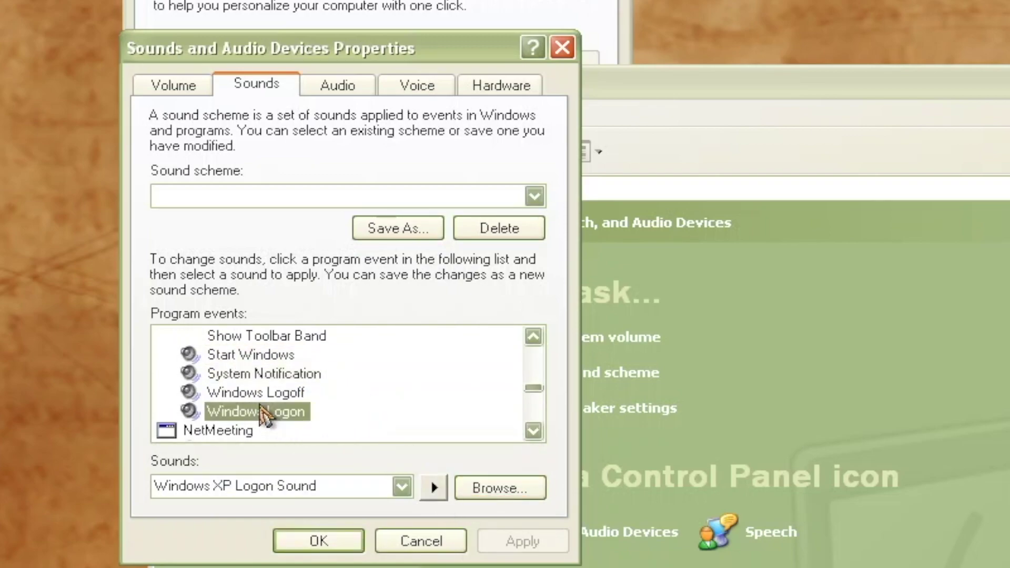
left_click(268, 393)
left_click(434, 489)
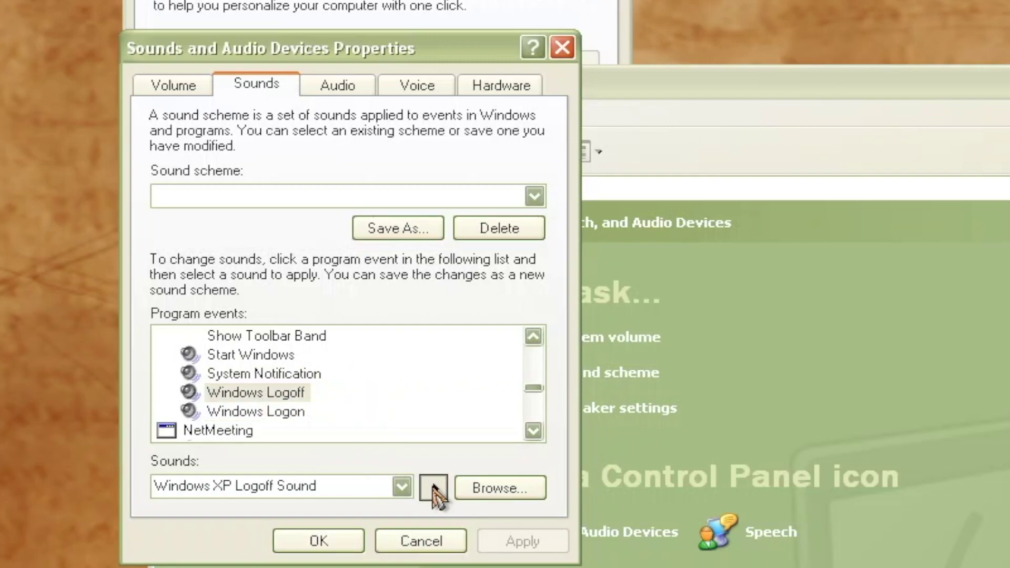
left_click(279, 412)
left_click(436, 490)
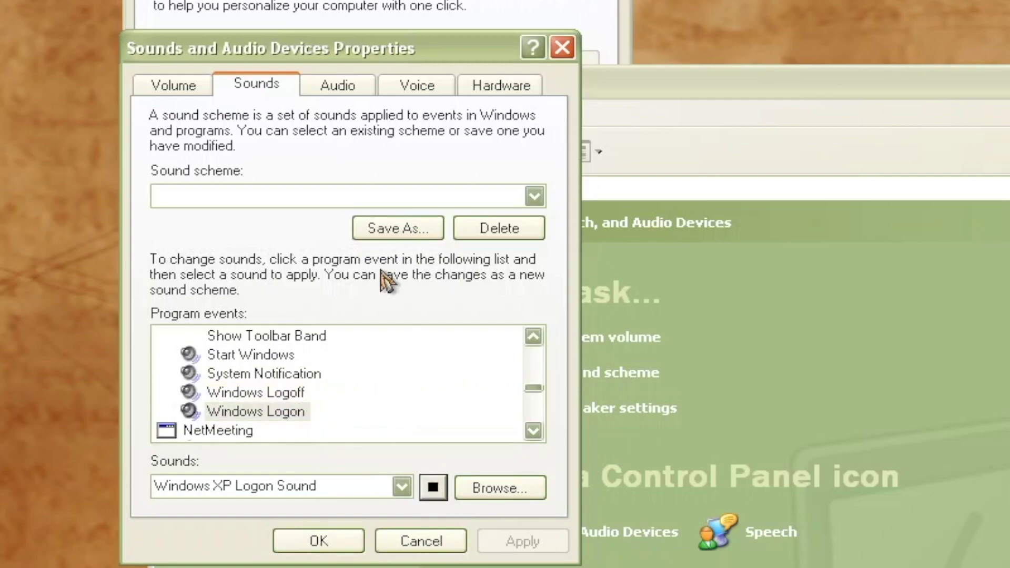
key("alt+Tab")
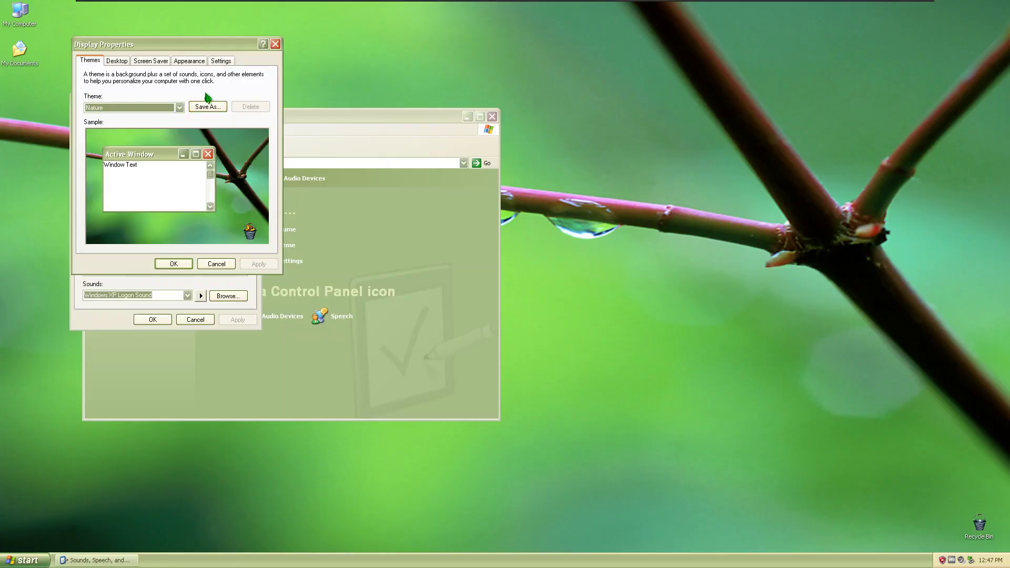
Check Nature's Spring background and Olive Green scheme, then cancel and reopen Sounds and Audio Devices
left_click(120, 63)
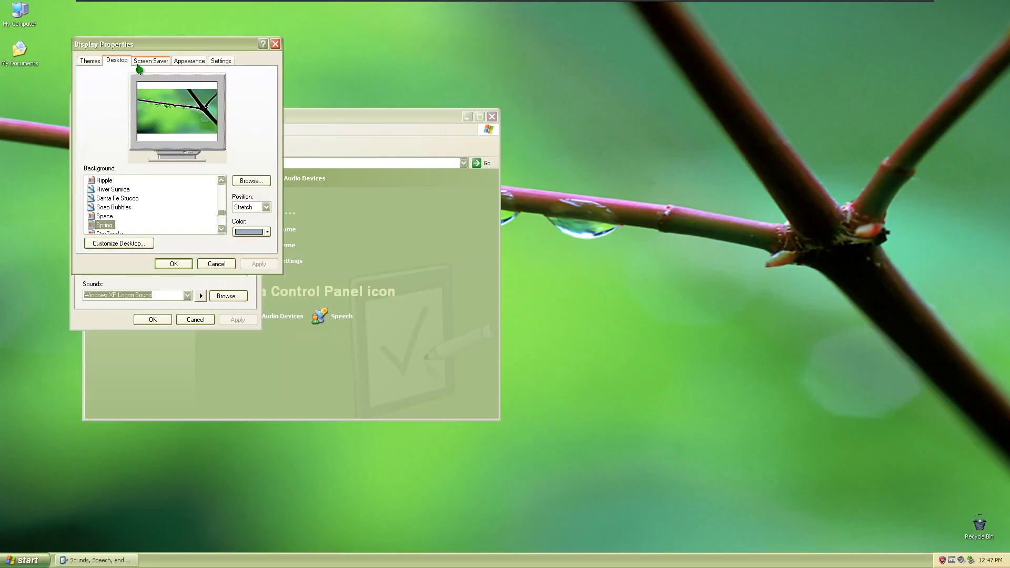
left_click(176, 63)
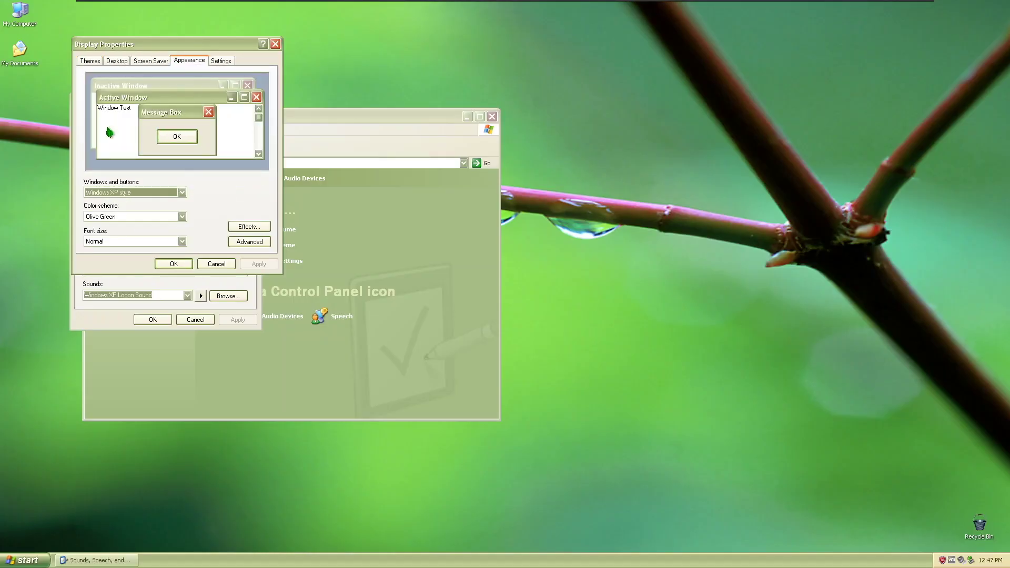
left_click(232, 311)
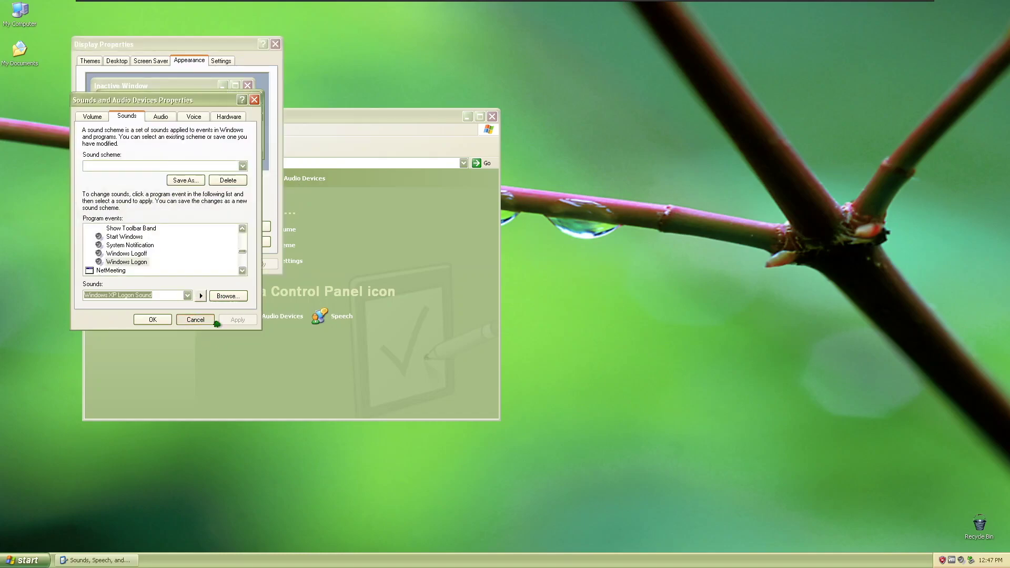
left_click(213, 320)
left_click(232, 349)
left_click(241, 317)
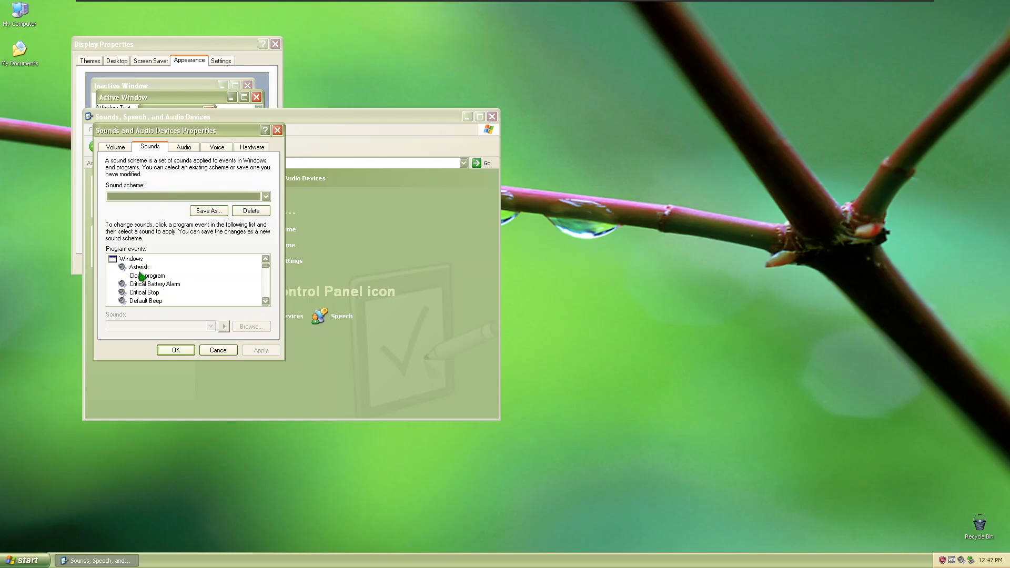
Play the Nature Asterisk, Critical Battery Alarm, Critical Stop and Default Beep sounds
left_click(139, 268)
left_click(224, 327)
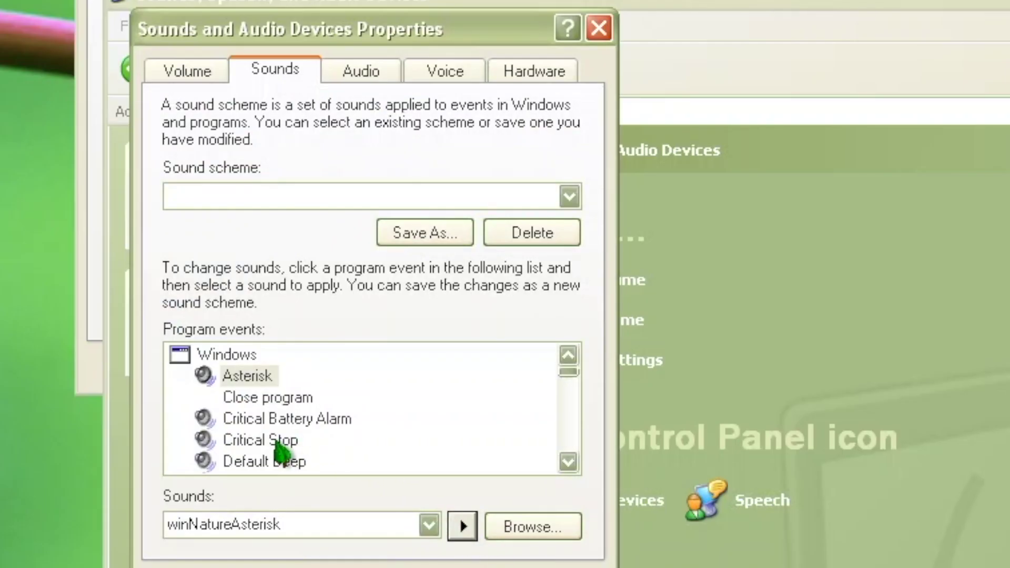
left_click(253, 421)
left_click(470, 532)
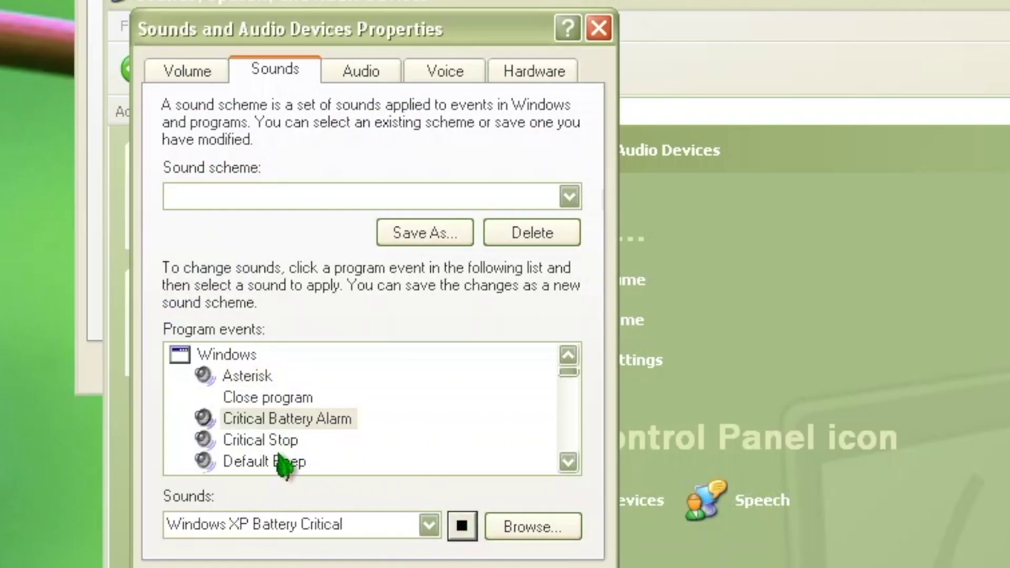
left_click(263, 440)
left_click(465, 526)
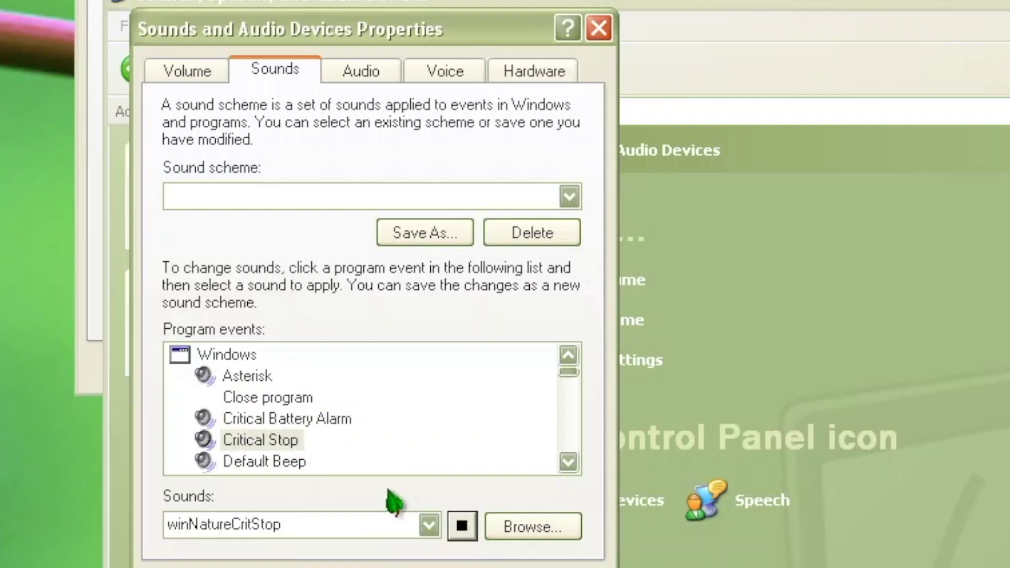
left_click(263, 461)
left_click(470, 529)
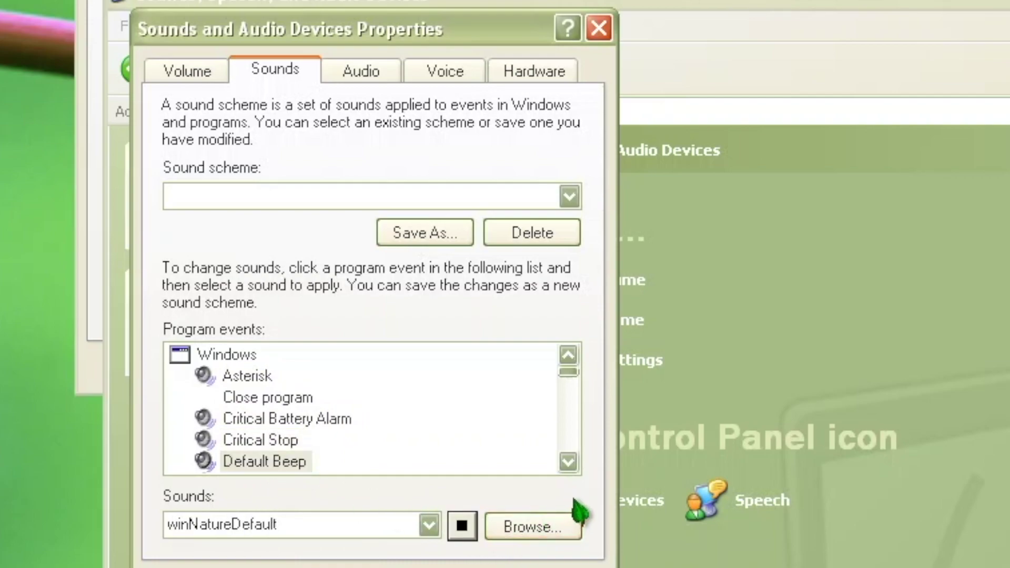
left_click(568, 462)
left_click(568, 462)
Play the Device Connect, Device Disconnect, Device Failed to Connect and Exclamation sounds
left_click(286, 449)
left_click(462, 526)
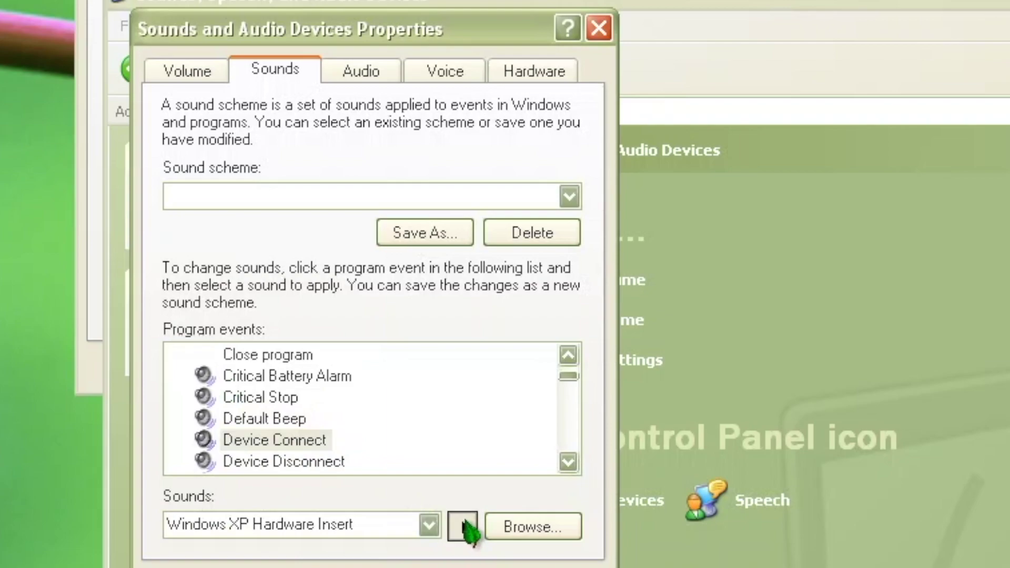
left_click(276, 464)
left_click(470, 526)
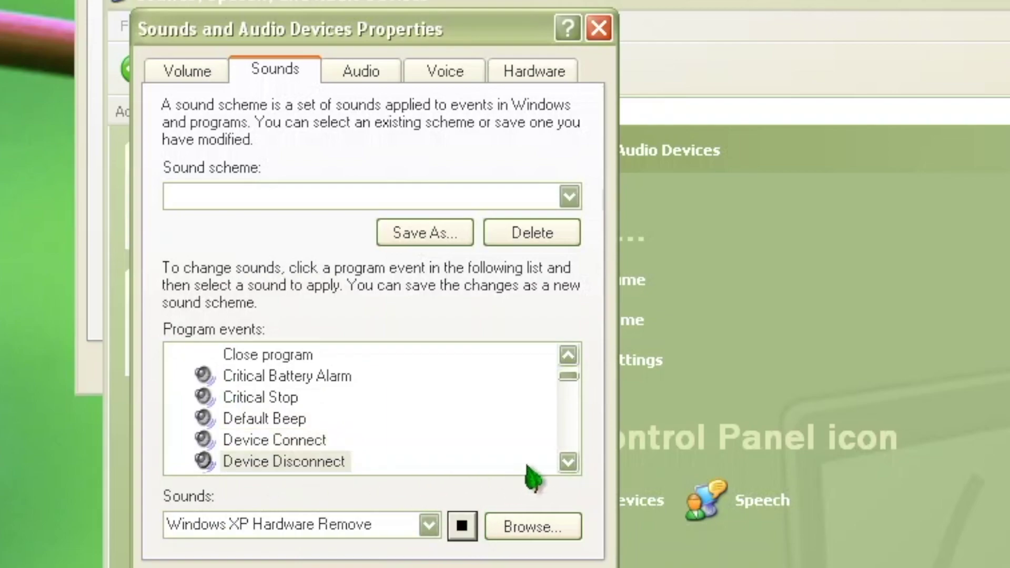
left_click(568, 461)
left_click(568, 462)
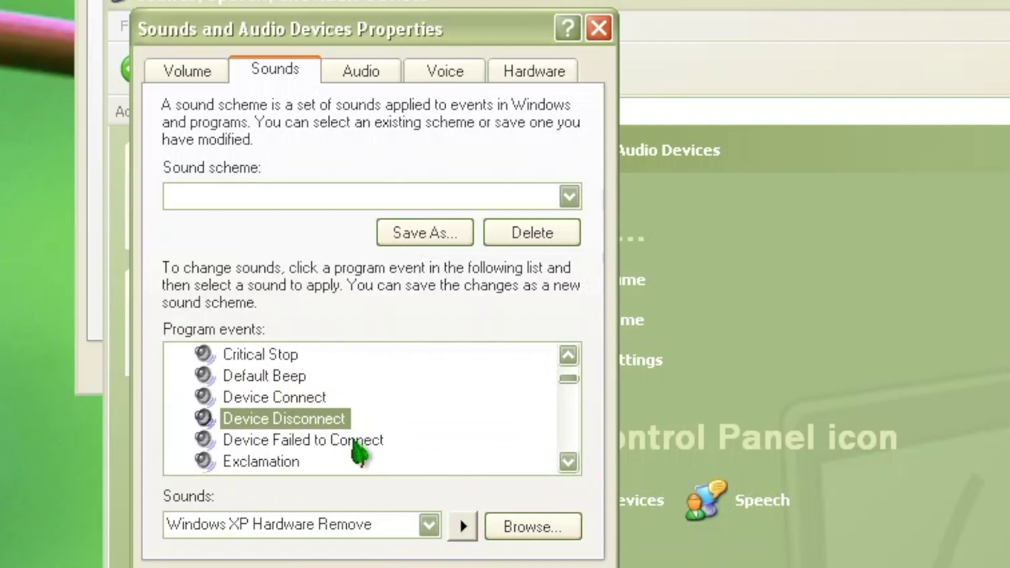
left_click(354, 444)
left_click(463, 526)
left_click(259, 462)
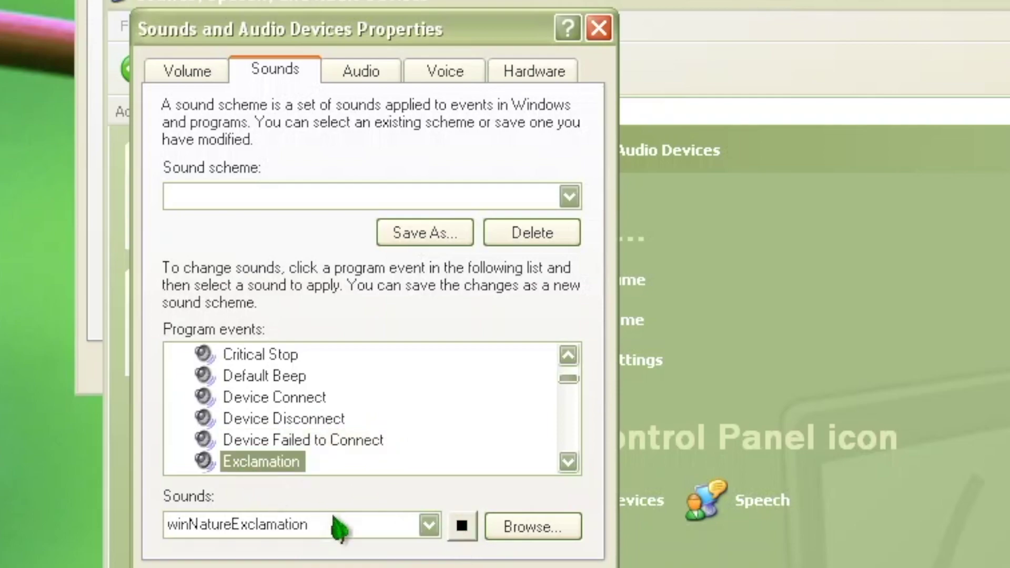
left_click(463, 526)
left_click(568, 462)
left_click(568, 462)
left_click(568, 462)
left_click(568, 462)
left_click(568, 462)
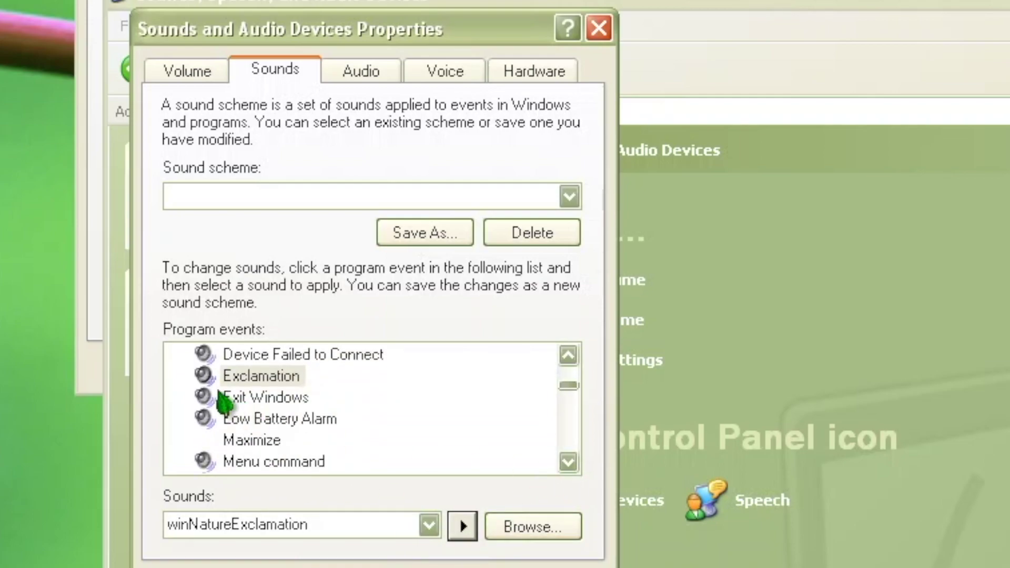
Play the Exit Windows, Low Battery Alarm, Menu command and Menu popup sounds
left_click(248, 398)
left_click(463, 525)
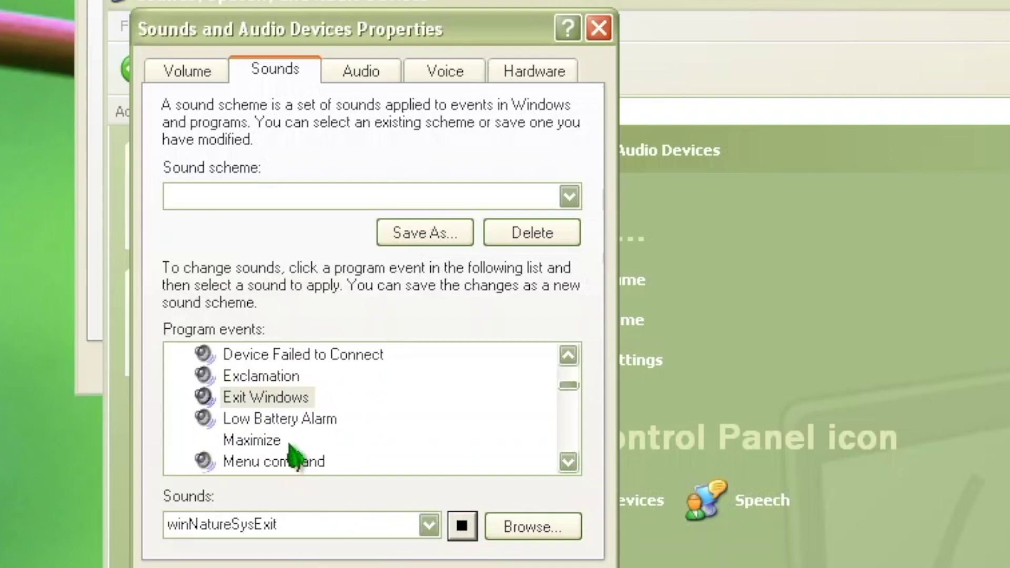
left_click(272, 420)
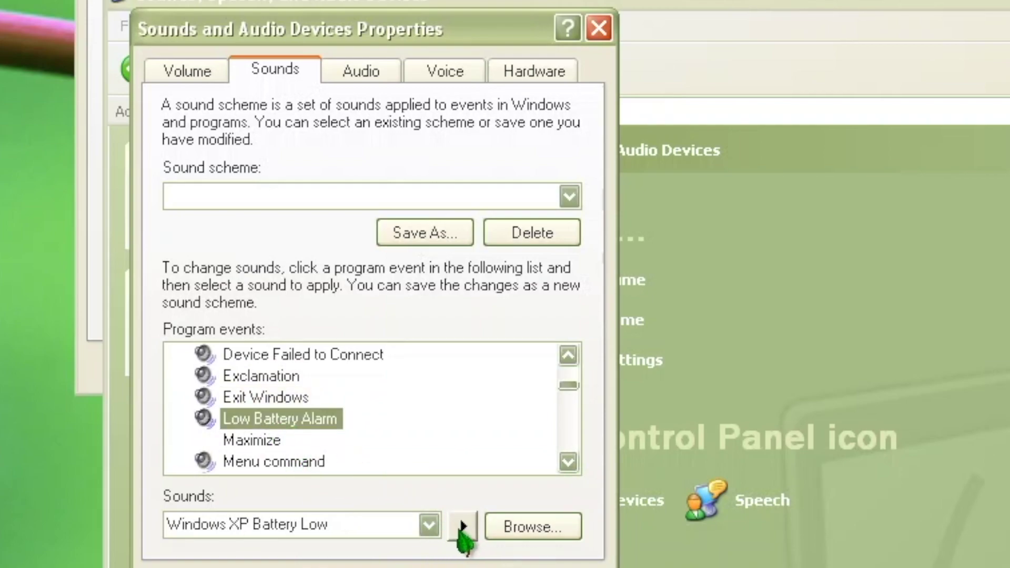
left_click(463, 526)
left_click(271, 472)
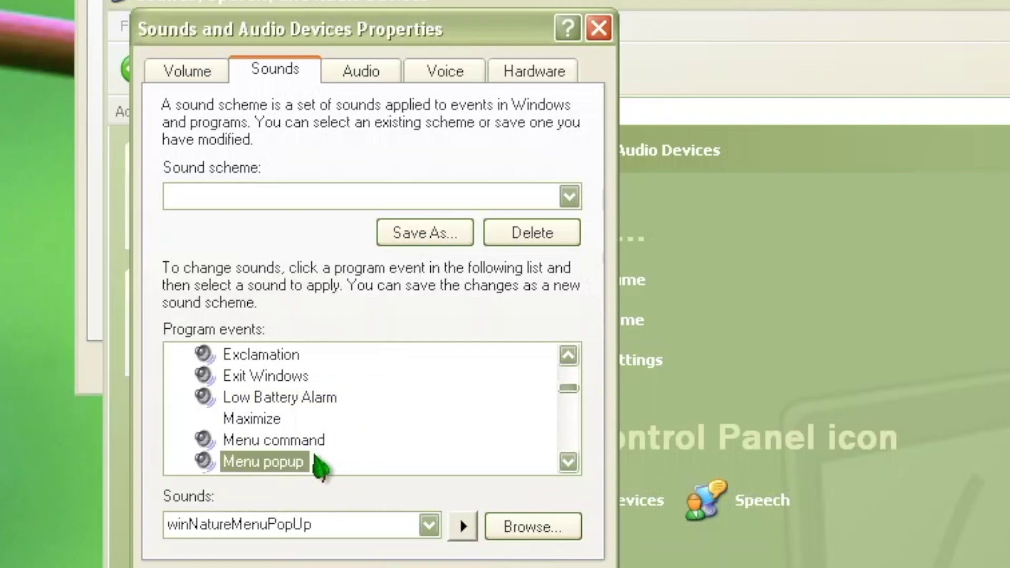
left_click(296, 445)
left_click(462, 525)
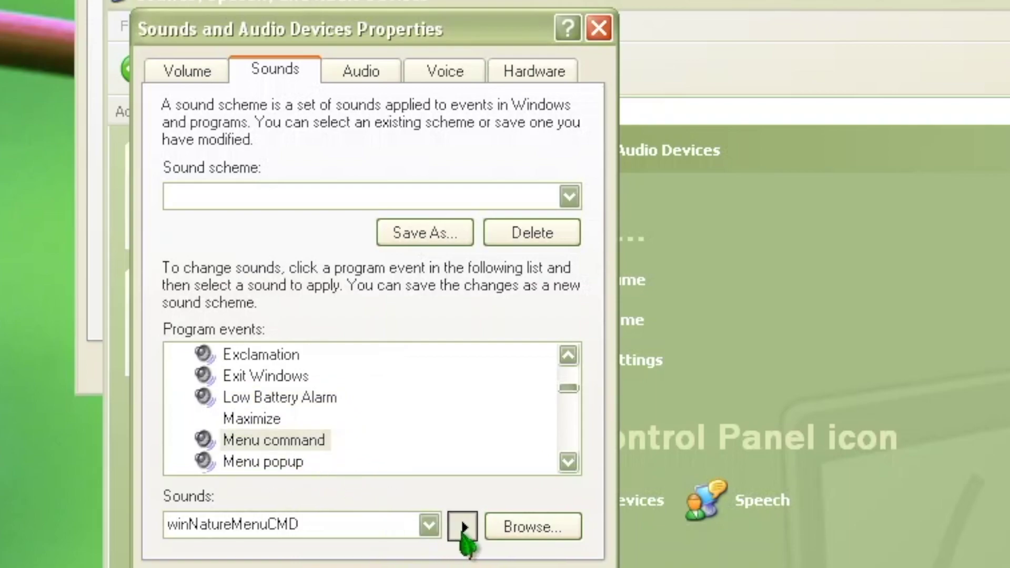
left_click(274, 463)
left_click(463, 526)
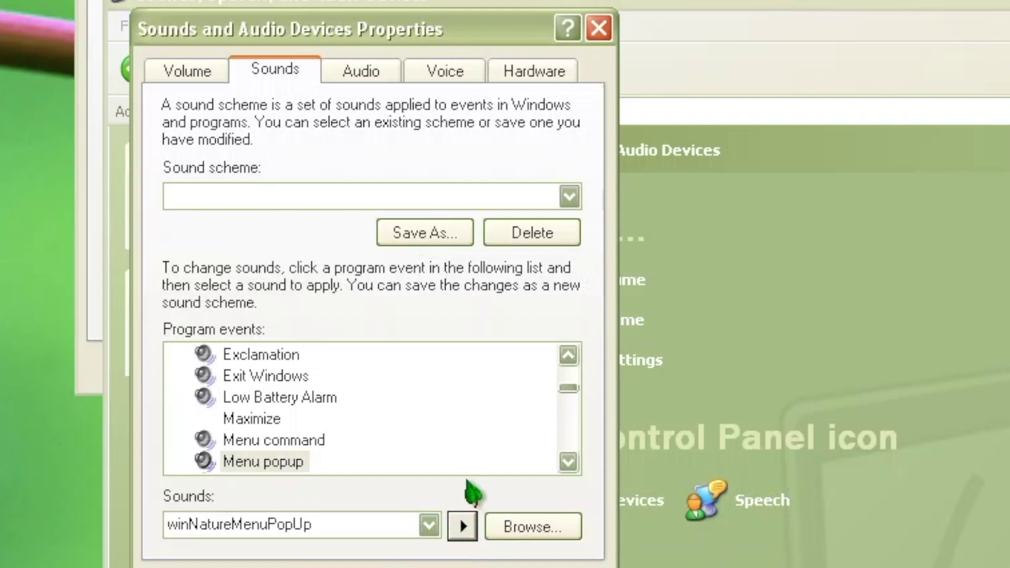
left_click(568, 462)
left_click(568, 462)
left_click(569, 462)
left_click(568, 462)
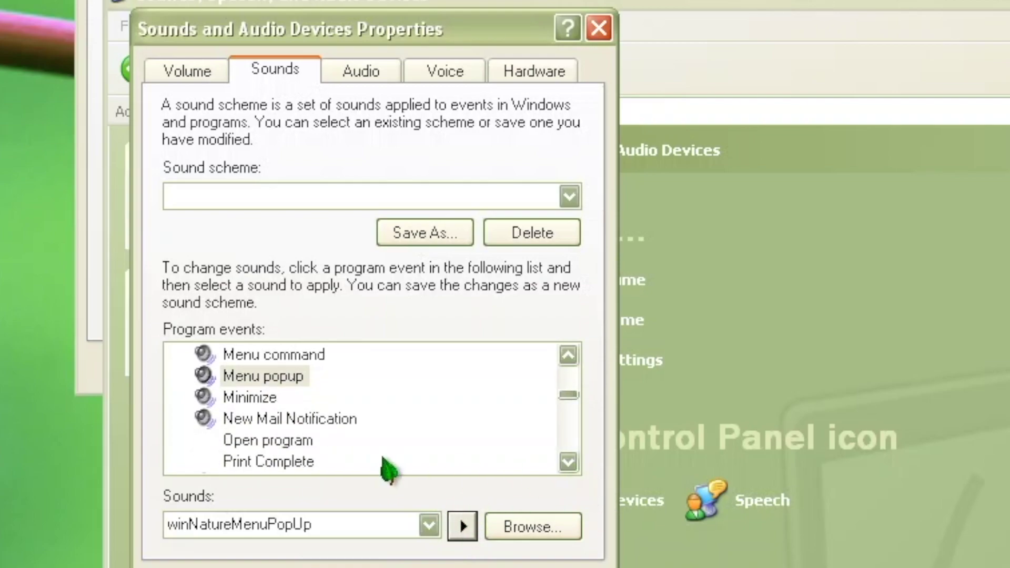
Play the Nature Minimize and New Mail Notification sounds
left_click(262, 400)
left_click(464, 526)
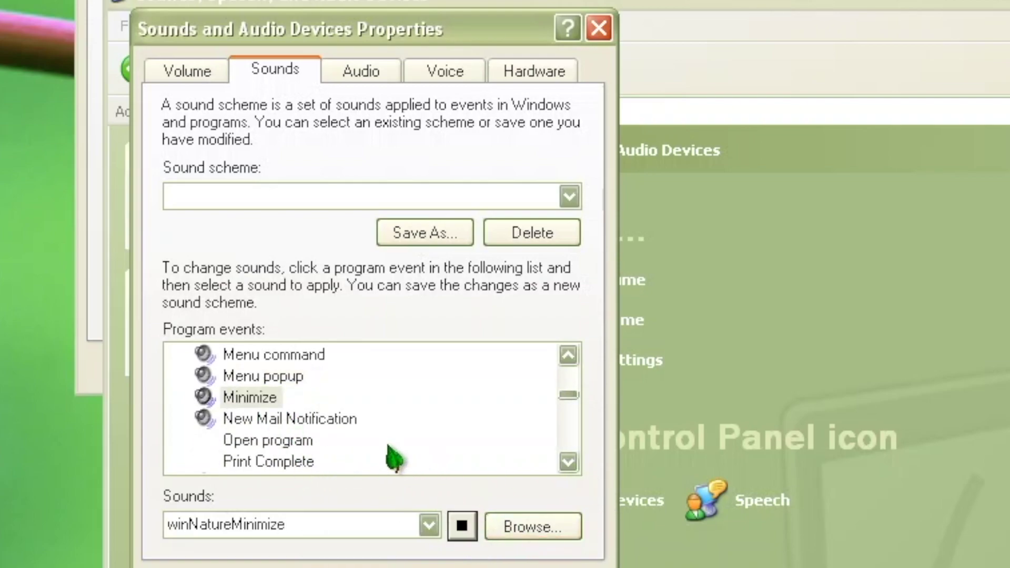
left_click(288, 420)
left_click(464, 527)
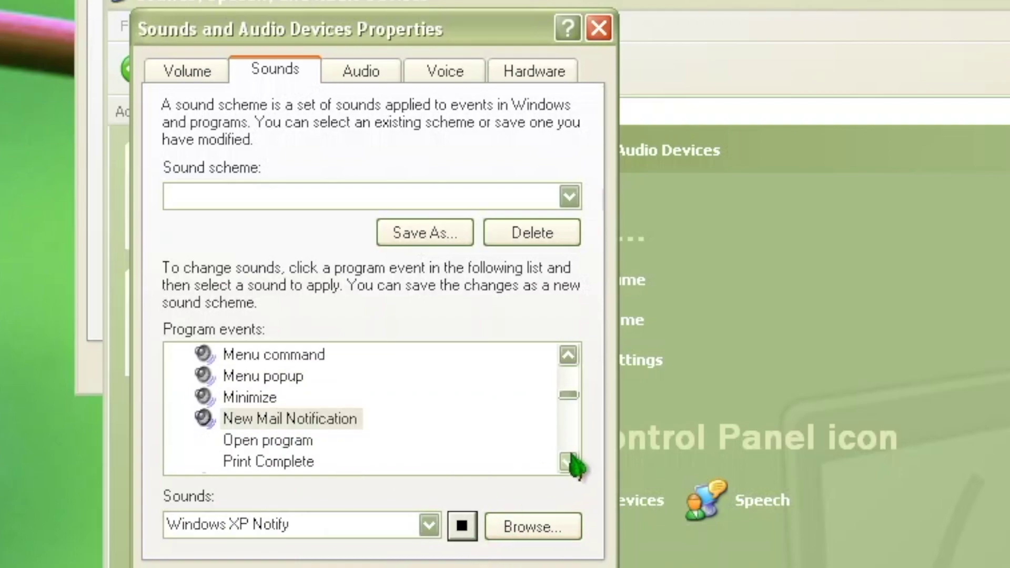
left_click(569, 462)
left_click(568, 462)
left_click(568, 462)
Play the Program error, Question and Restore Down sounds
left_click(253, 423)
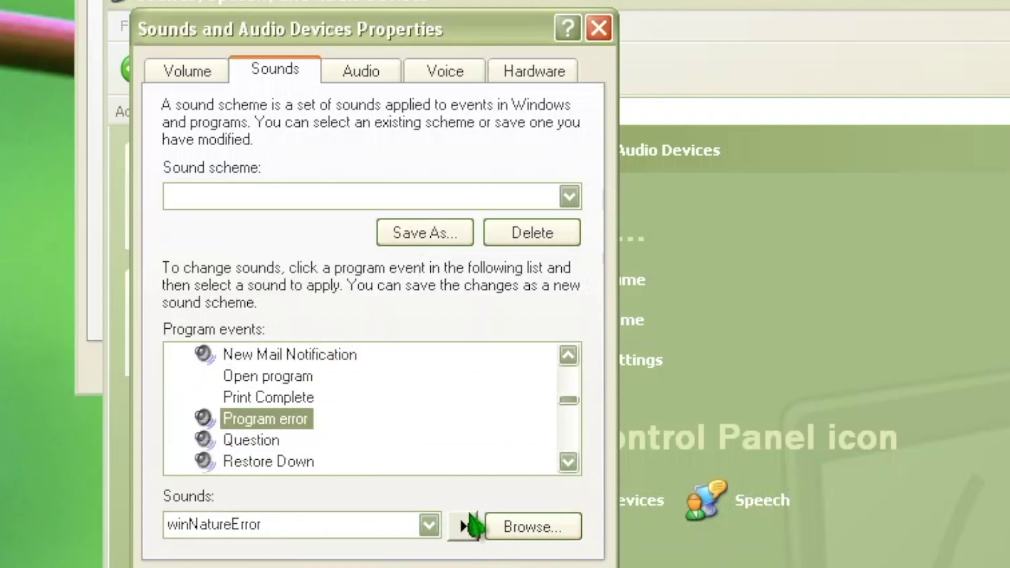
left_click(464, 527)
left_click(253, 442)
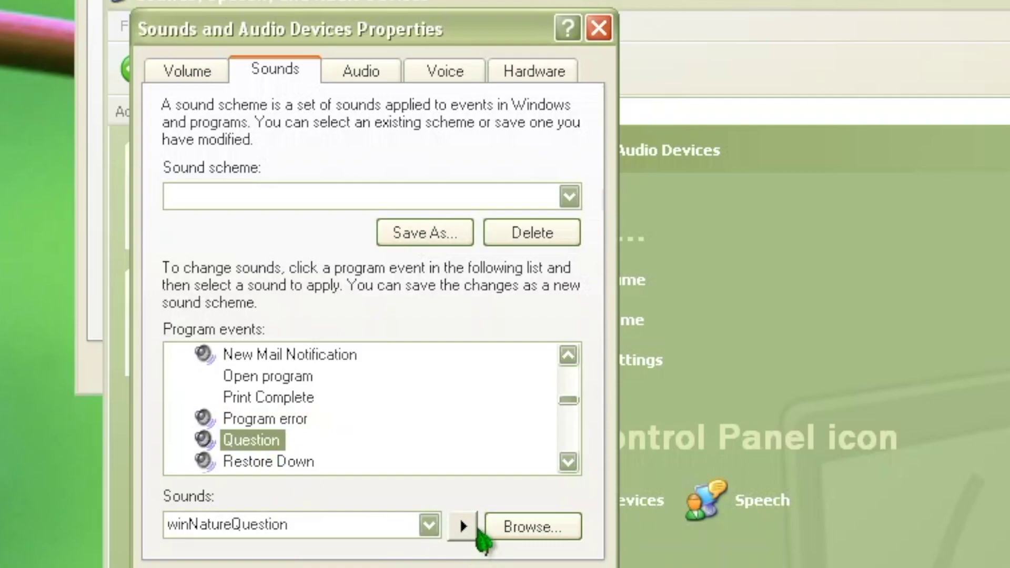
left_click(474, 529)
left_click(271, 461)
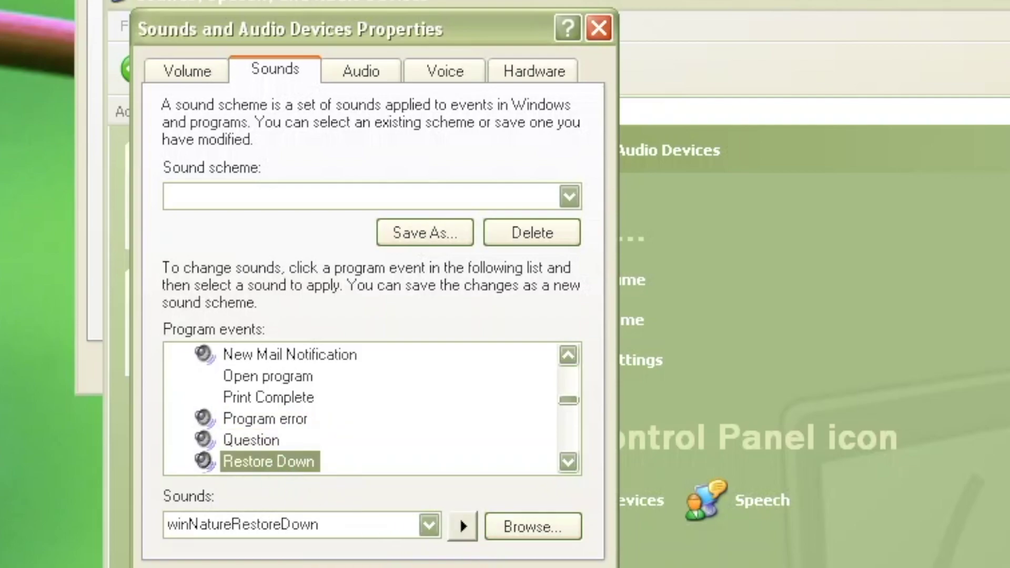
left_click(463, 526)
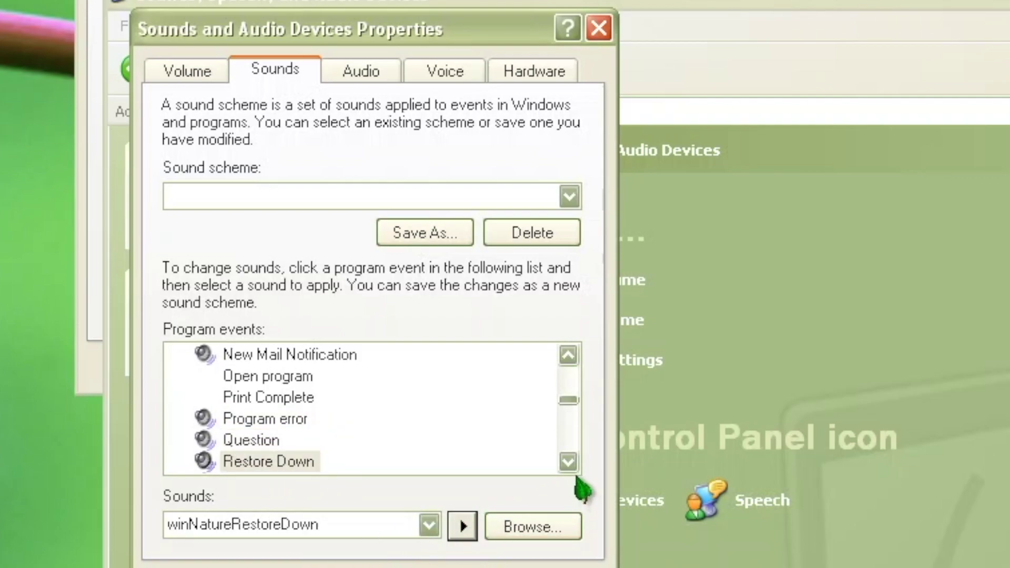
left_click(567, 462)
Play the Nature Restore Up and Start Windows sounds
left_click(284, 462)
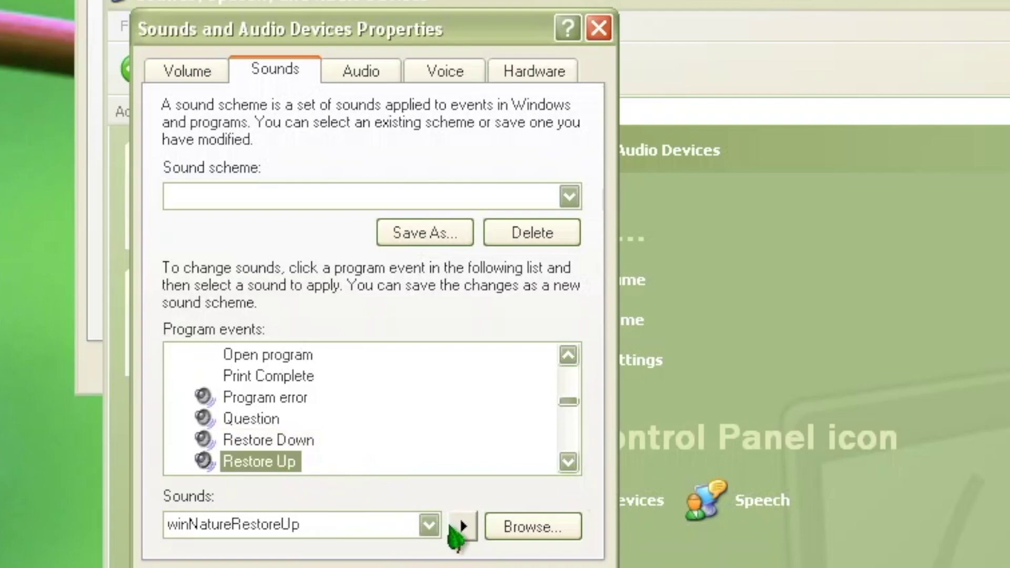
left_click(463, 527)
left_click(567, 462)
left_click(568, 461)
left_click(568, 462)
left_click(568, 462)
left_click(567, 462)
left_click(300, 418)
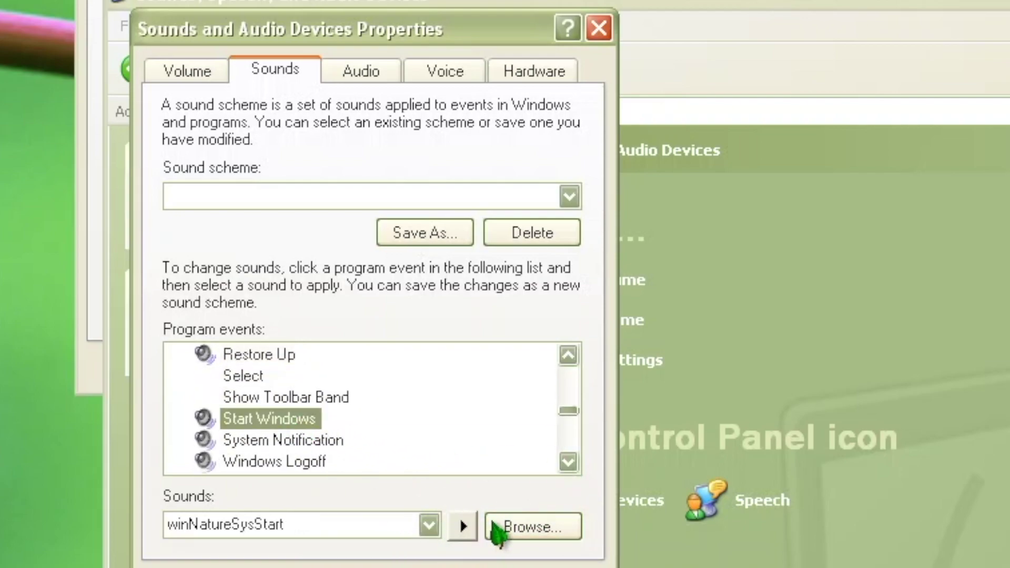
left_click(471, 527)
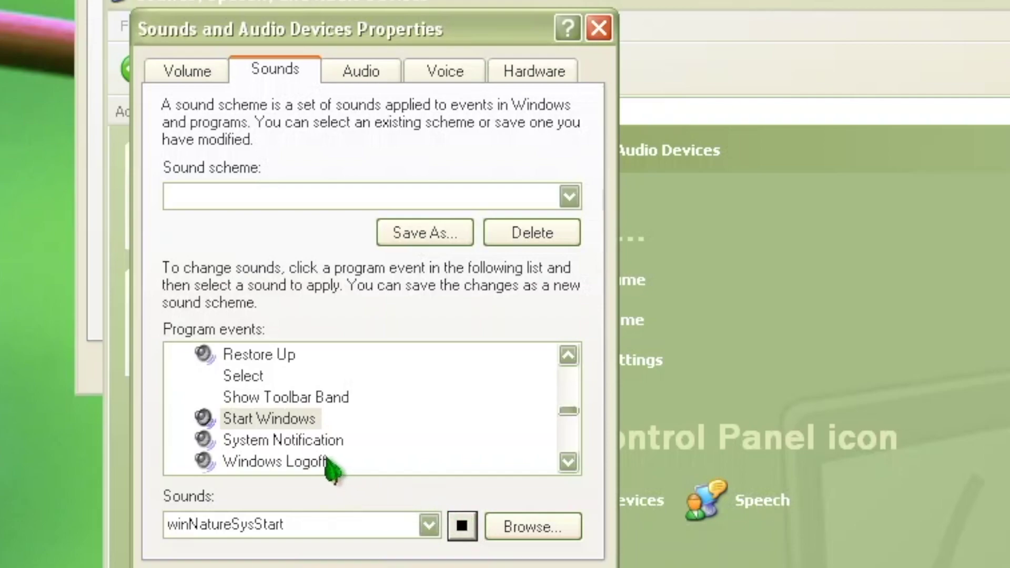
Play the System Notification, Windows Logoff and Windows Logon sounds
left_click(311, 442)
left_click(471, 528)
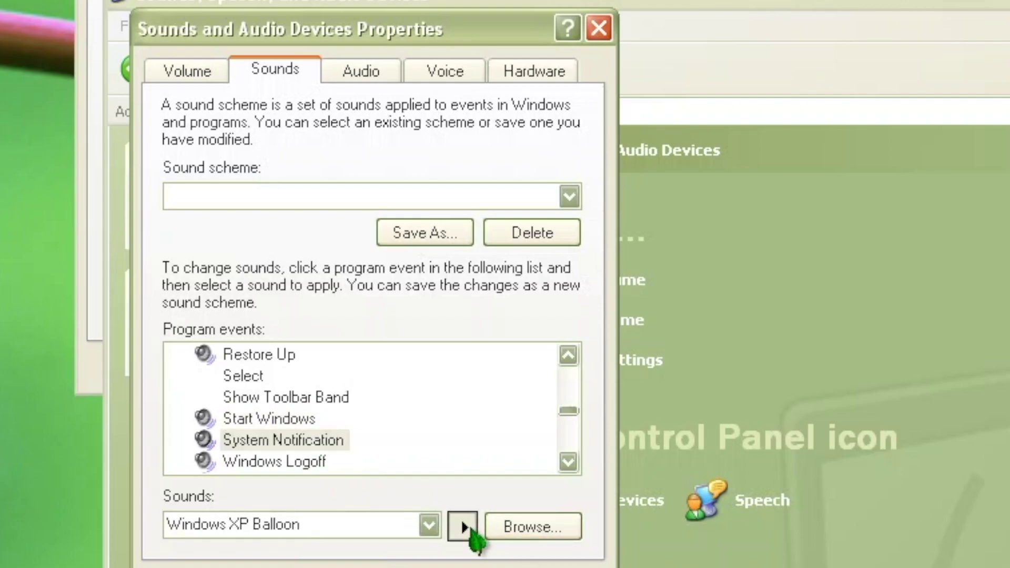
left_click(301, 463)
left_click(463, 526)
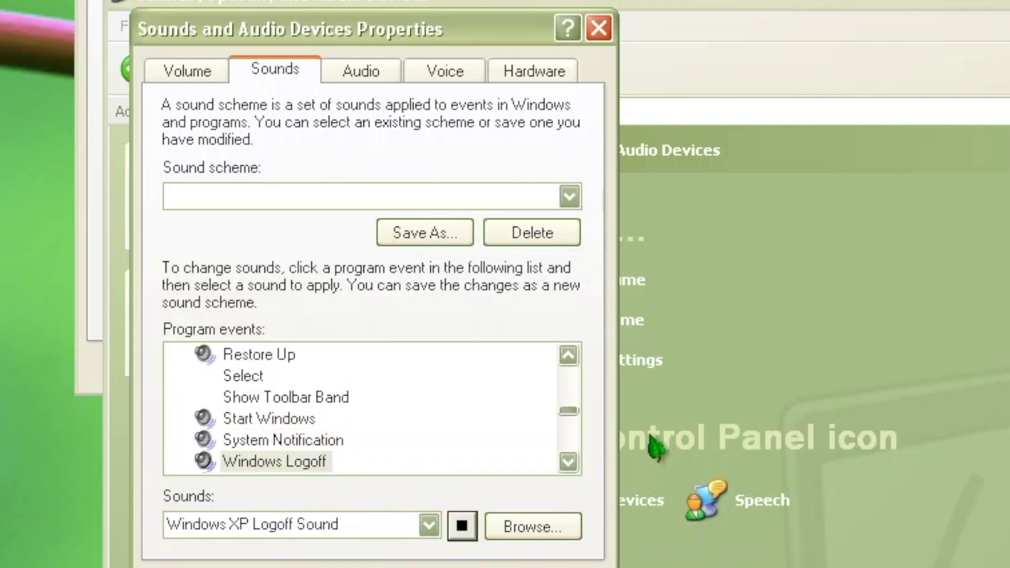
left_click(568, 462)
left_click(296, 463)
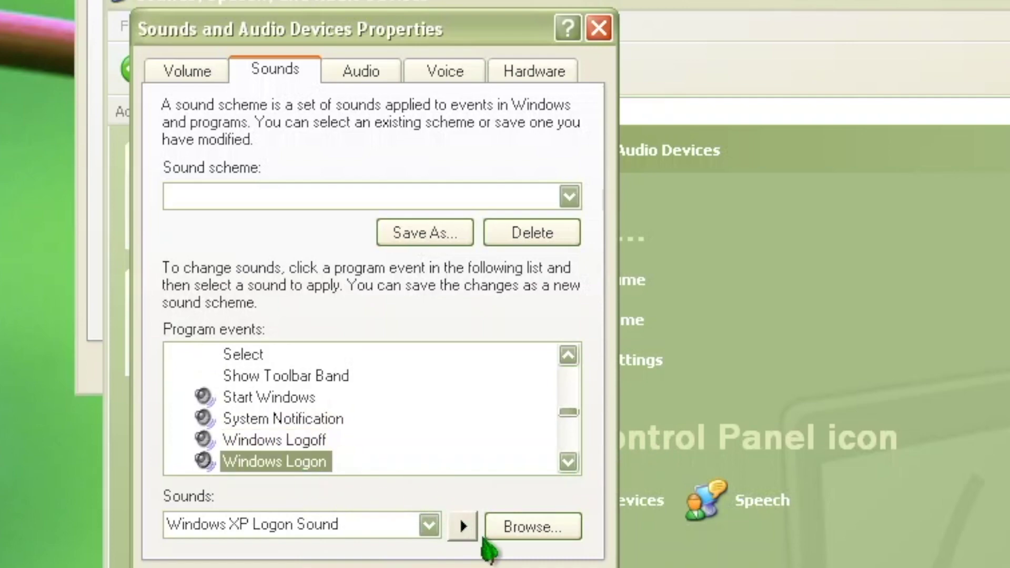
left_click(463, 525)
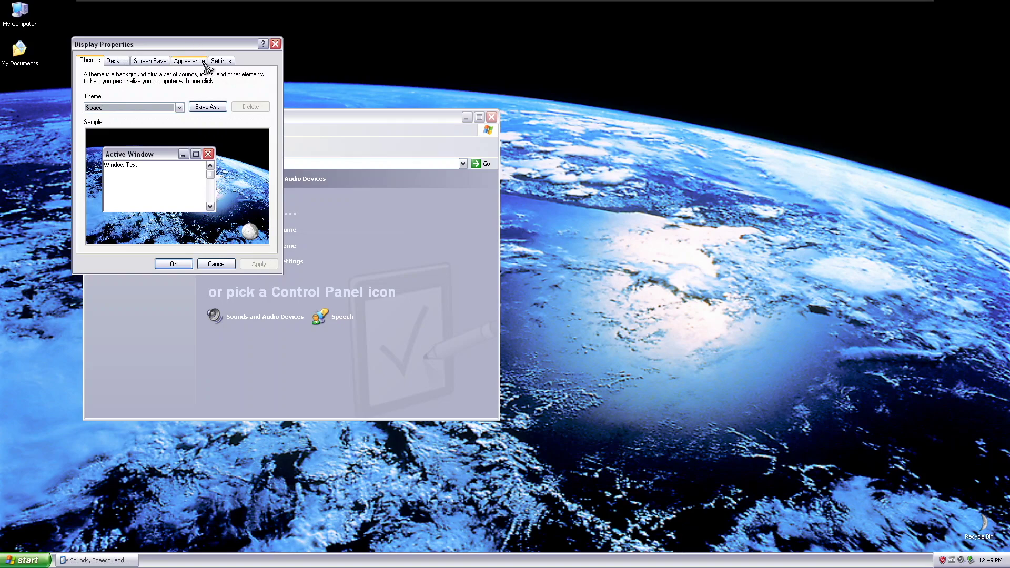
View the Space theme's Silver window appearance, then reopen Sounds and Audio Devices
left_click(190, 62)
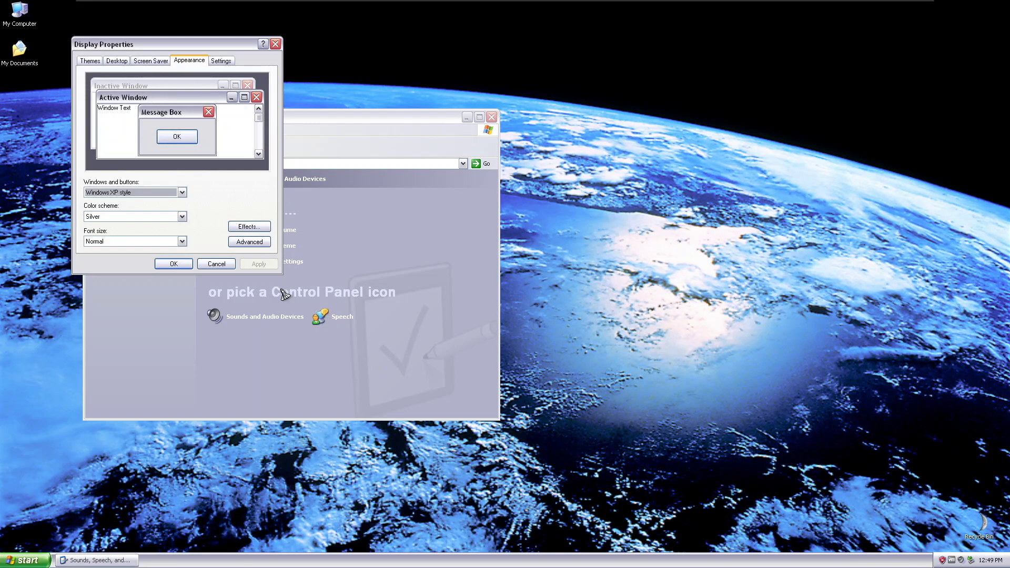
left_click(274, 334)
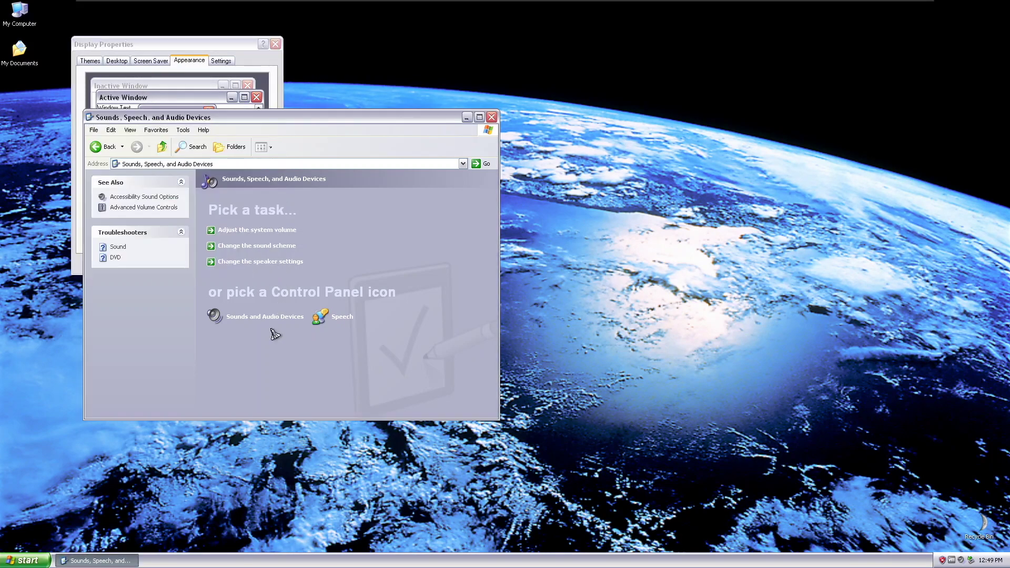
left_click(120, 208)
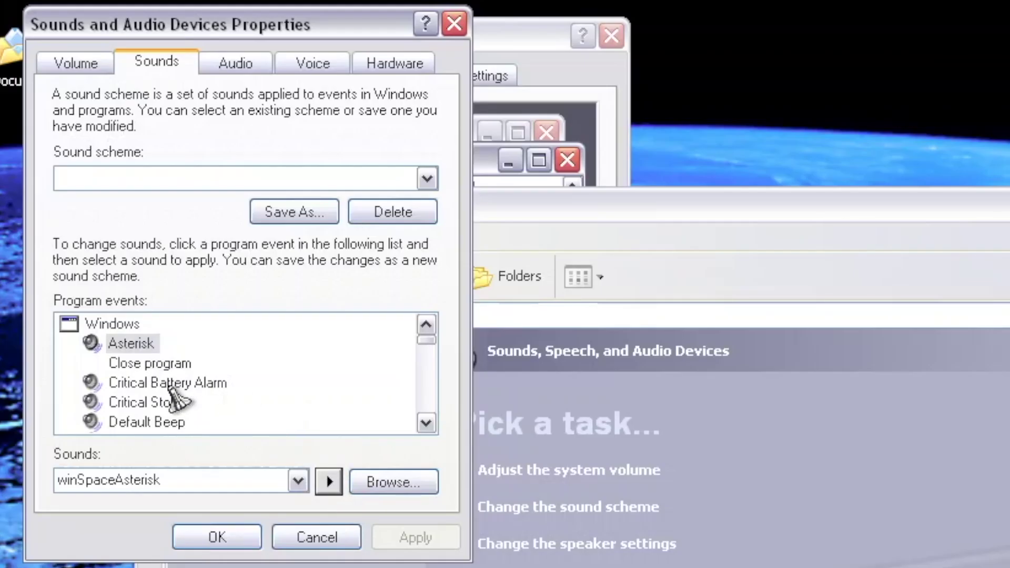
Play the Critical Battery Alarm, Critical Stop and Default Beep event sounds
left_click(108, 192)
left_click(155, 235)
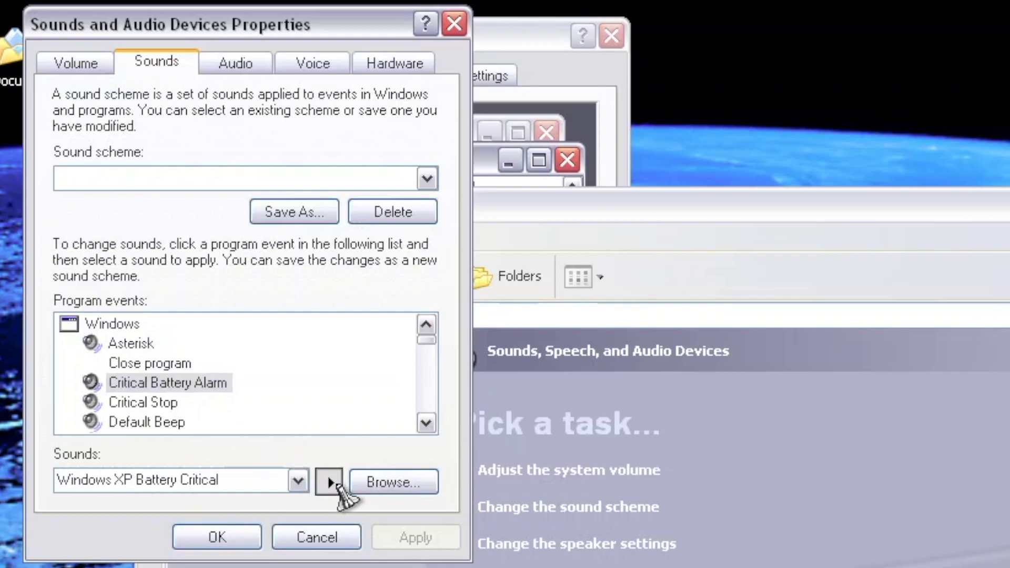
left_click(143, 402)
left_click(332, 483)
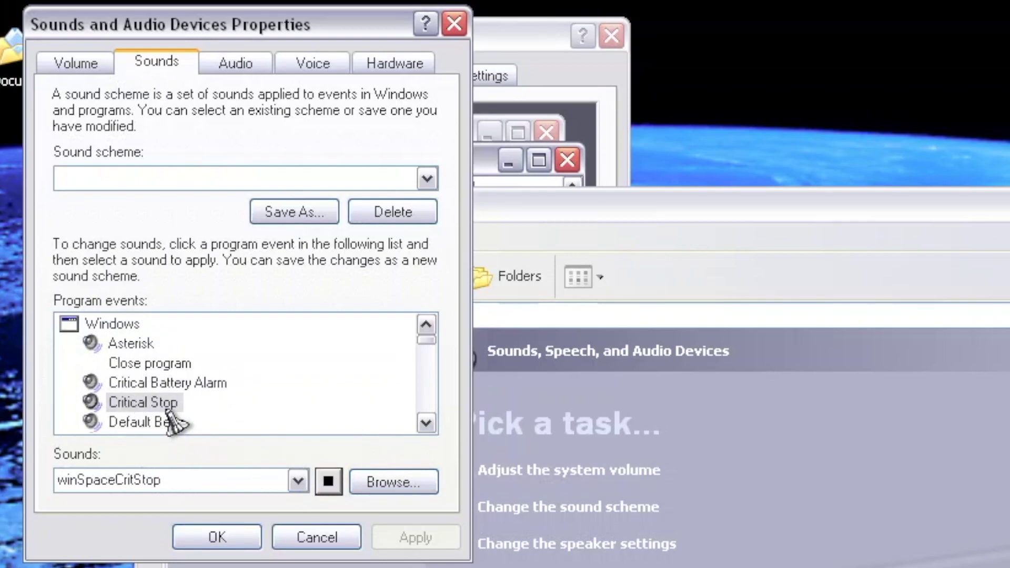
left_click(153, 422)
left_click(329, 481)
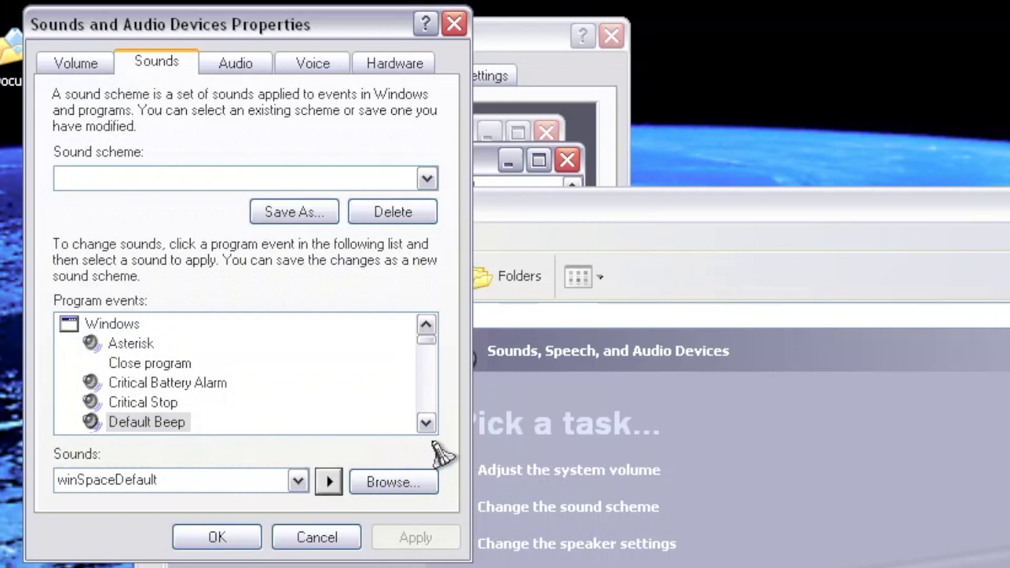
left_click(426, 423)
left_click(426, 423)
Play the Device Connect, Device Failed to Connect, Device Disconnect and Exclamation sounds
left_click(160, 364)
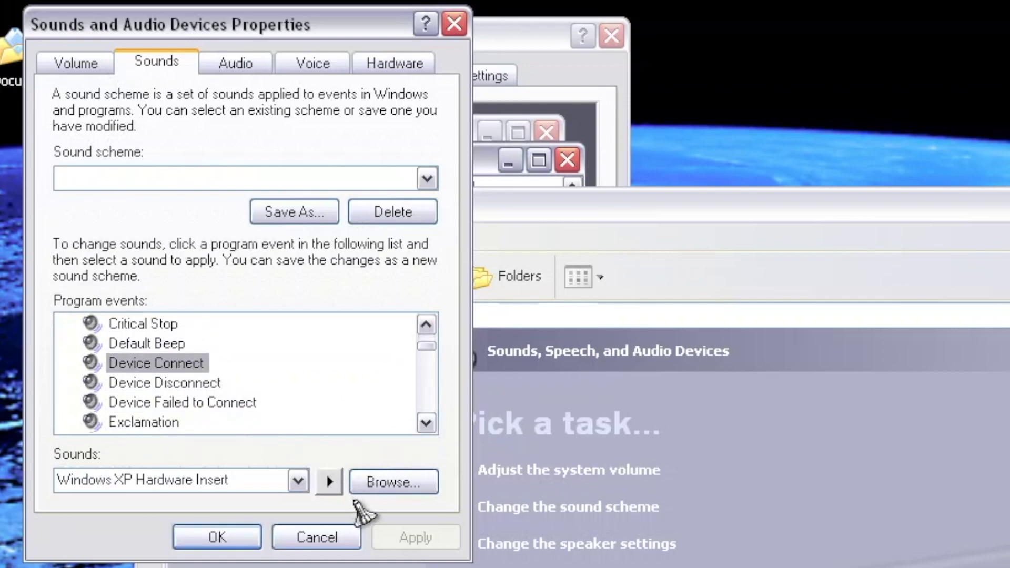
left_click(329, 481)
left_click(199, 406)
left_click(329, 482)
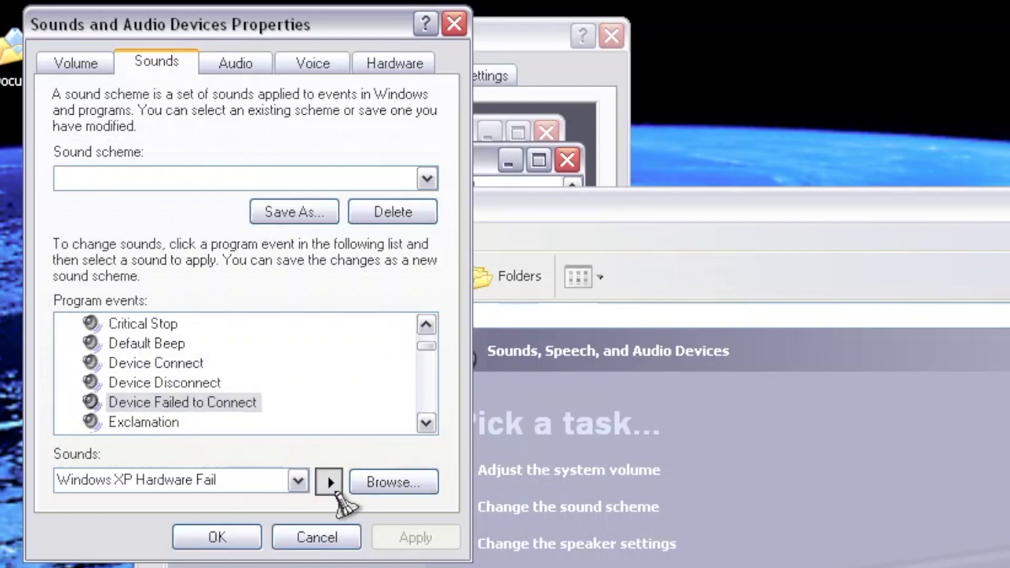
left_click(173, 389)
left_click(329, 481)
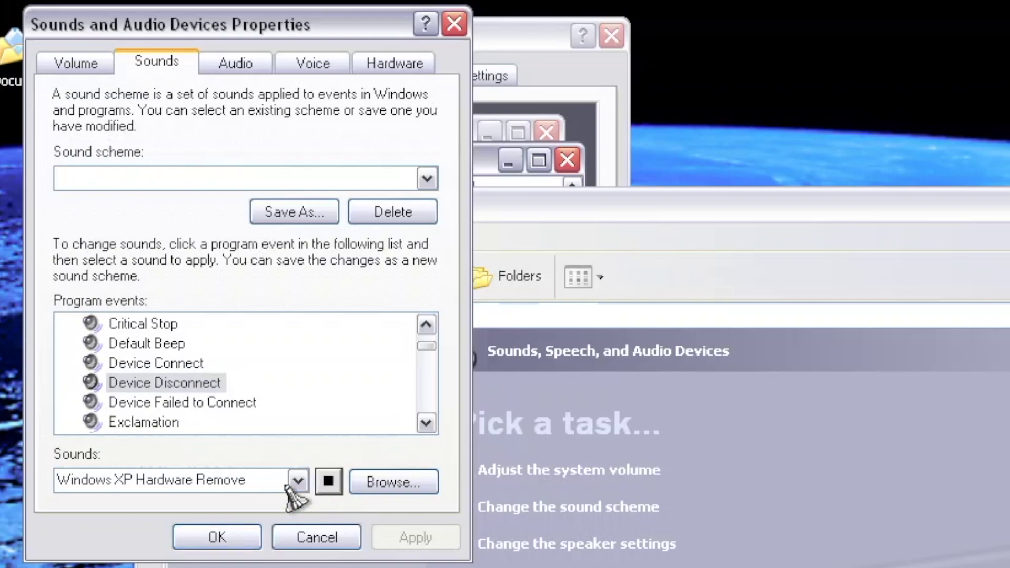
left_click(158, 423)
left_click(329, 481)
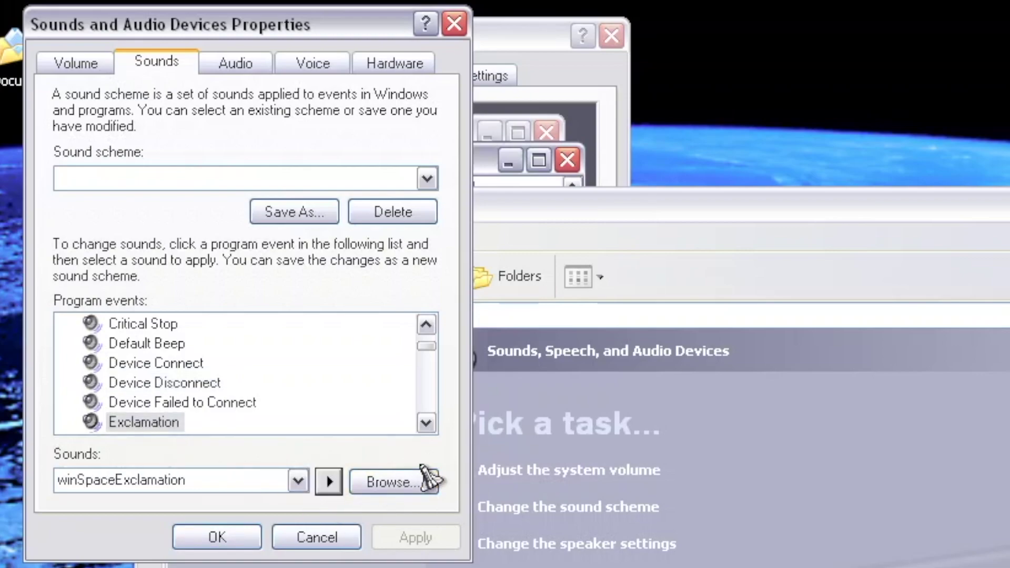
Play the Exit Windows, Low Battery Alarm and Maximize event sounds
scroll(426, 423, "down", 1)
left_click(124, 386)
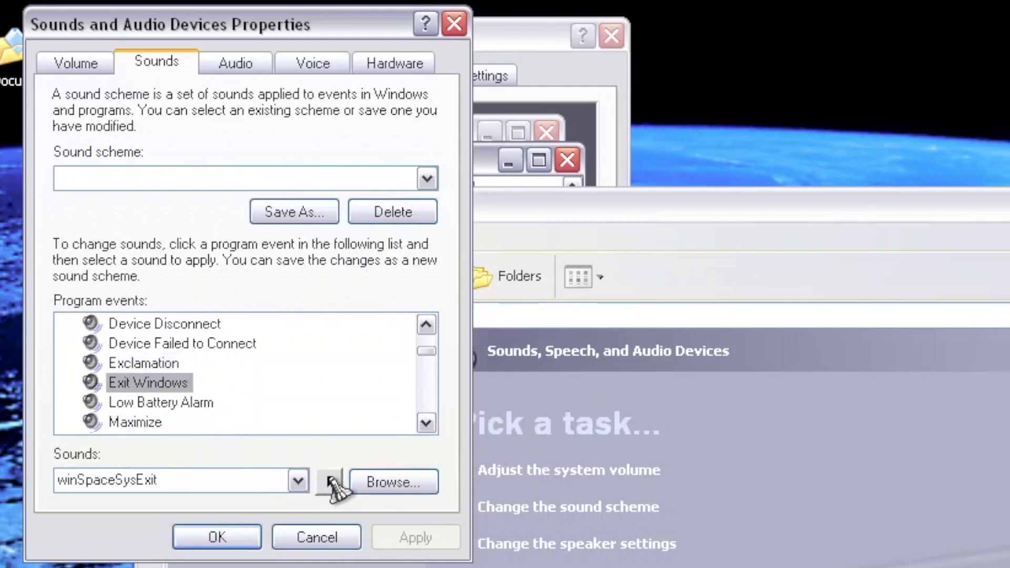
left_click(331, 483)
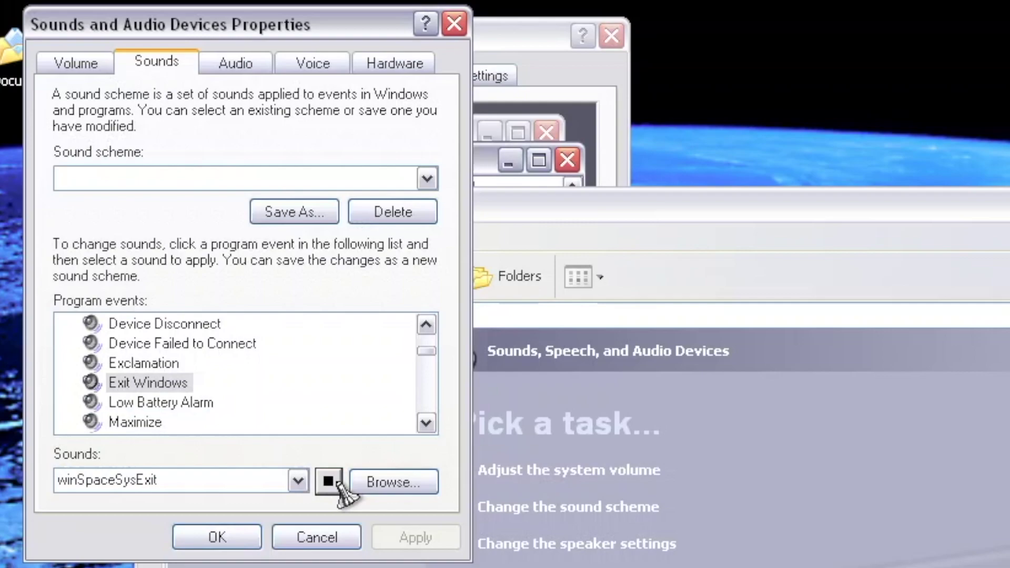
left_click(185, 403)
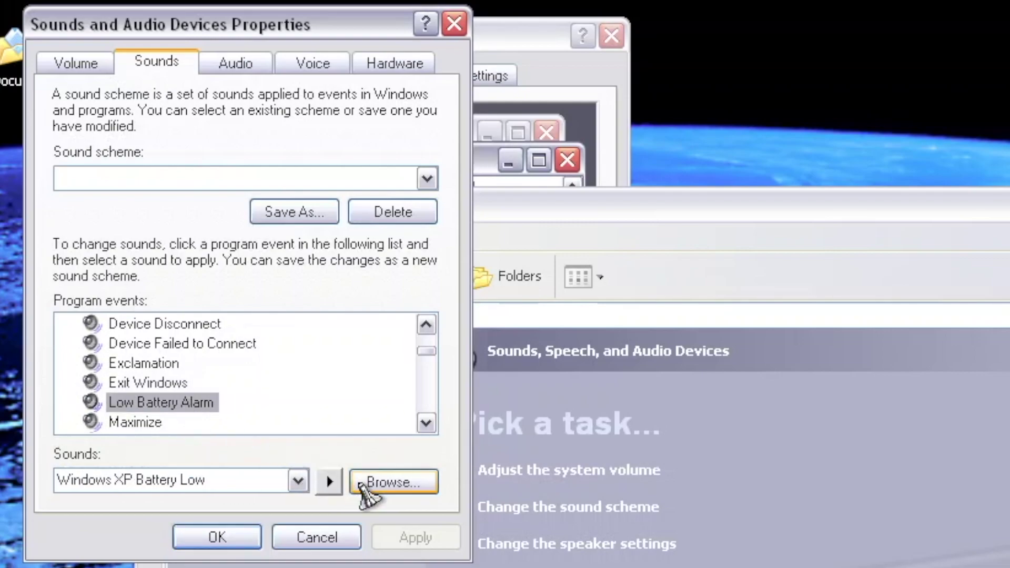
left_click(329, 483)
left_click(100, 421)
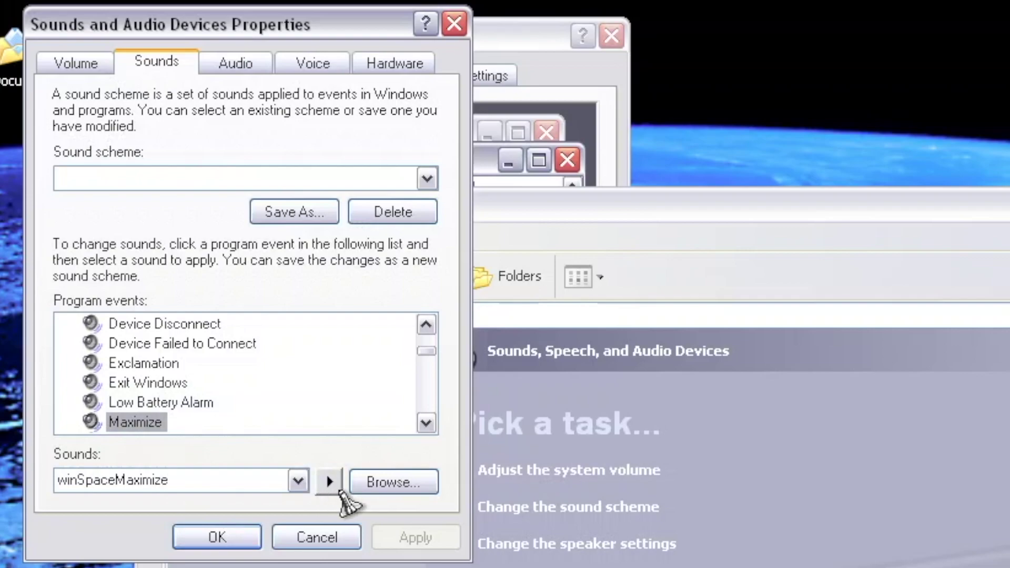
left_click(330, 482)
left_click(427, 422)
left_click(426, 423)
Play the Menu command, Menu popup, Minimize and New Mail Notification sounds
left_click(153, 405)
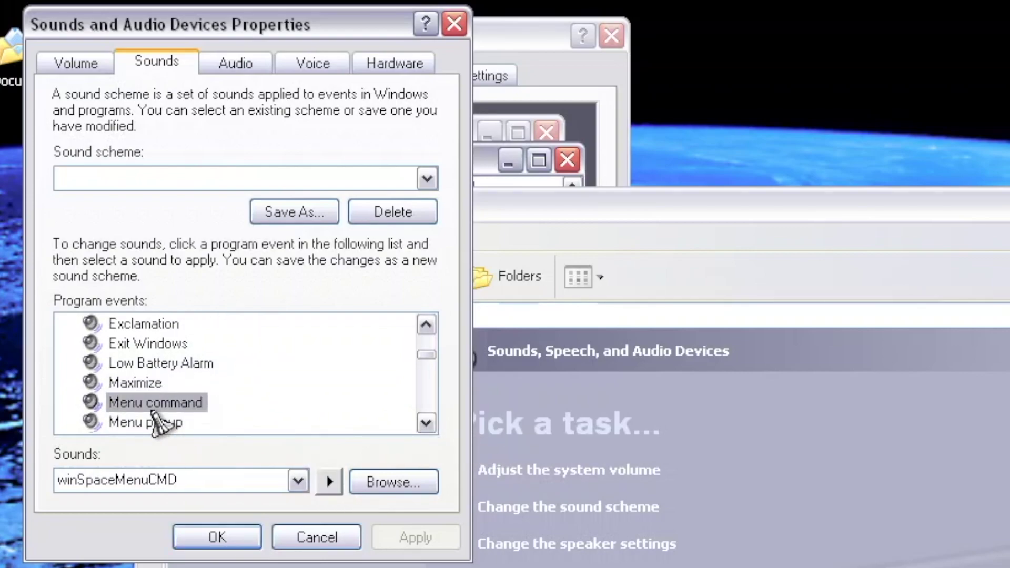
left_click(329, 482)
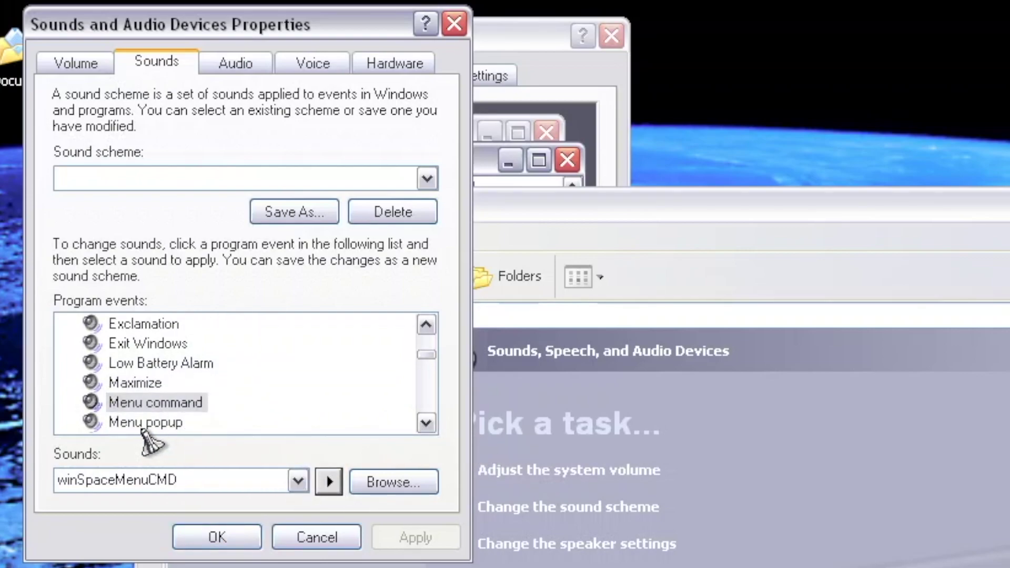
left_click(143, 424)
left_click(330, 482)
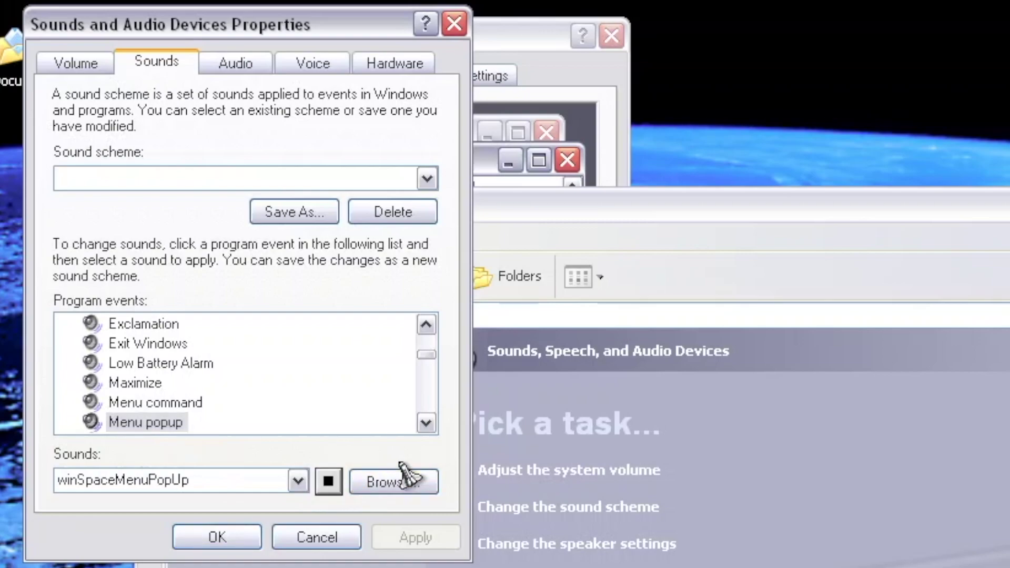
left_click(426, 423)
left_click(426, 422)
left_click(152, 404)
left_click(330, 482)
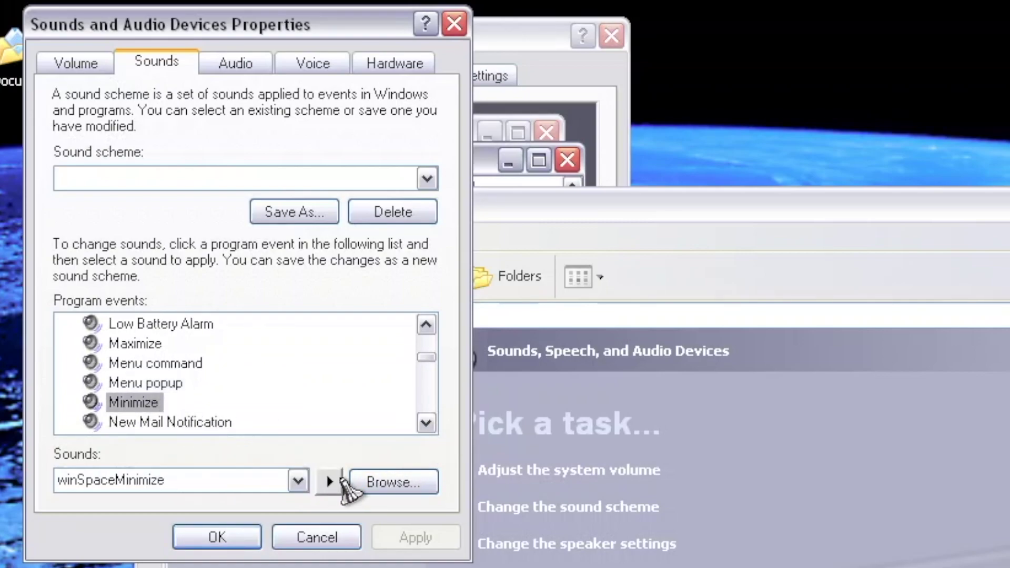
left_click(176, 422)
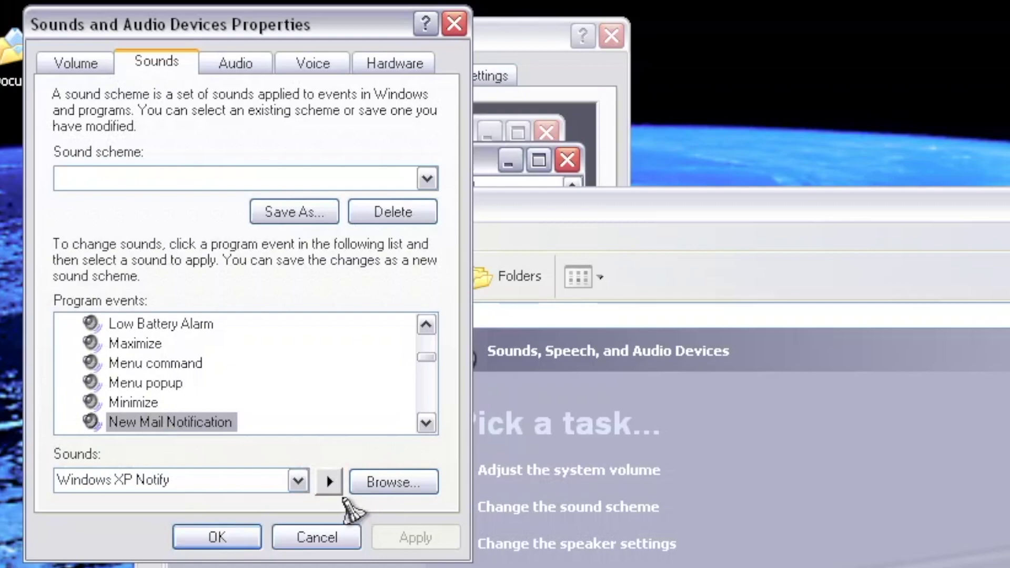
left_click(339, 490)
left_click(426, 423)
left_click(427, 422)
left_click(426, 422)
left_click(426, 422)
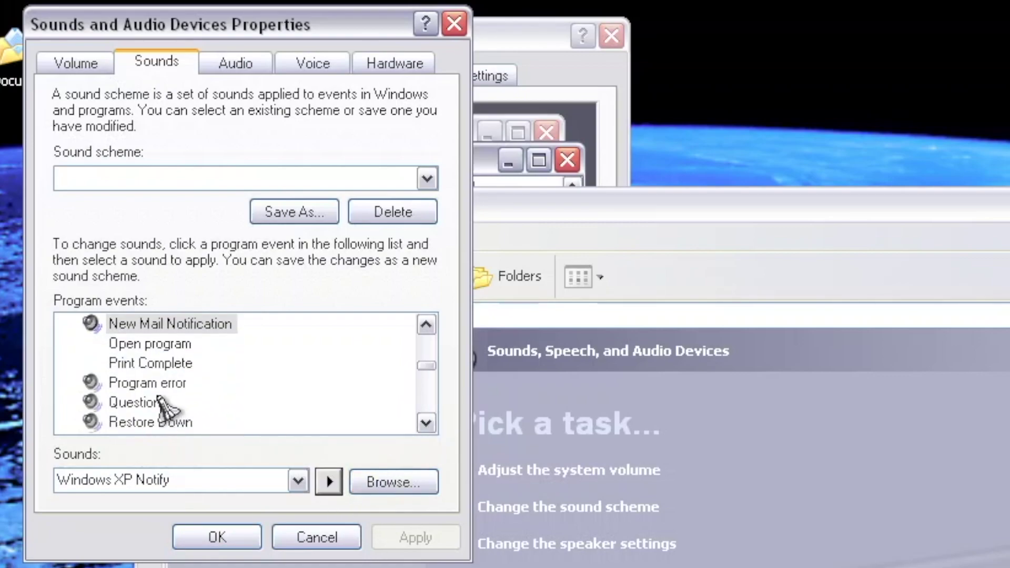
Play the Program error, Question, Restore Down and Restore Up event sounds
left_click(150, 383)
left_click(329, 482)
left_click(136, 403)
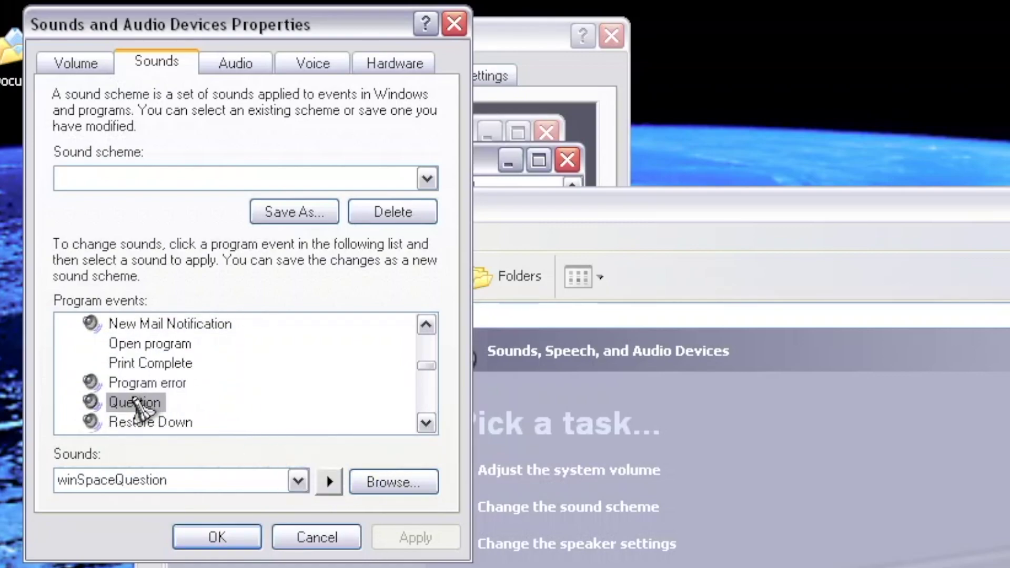
left_click(331, 481)
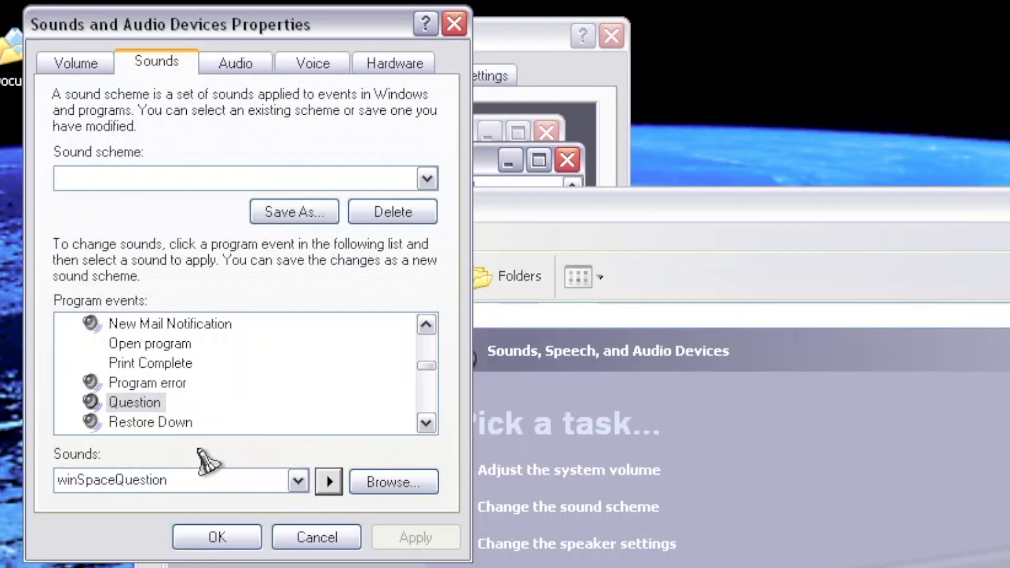
left_click(184, 422)
left_click(330, 482)
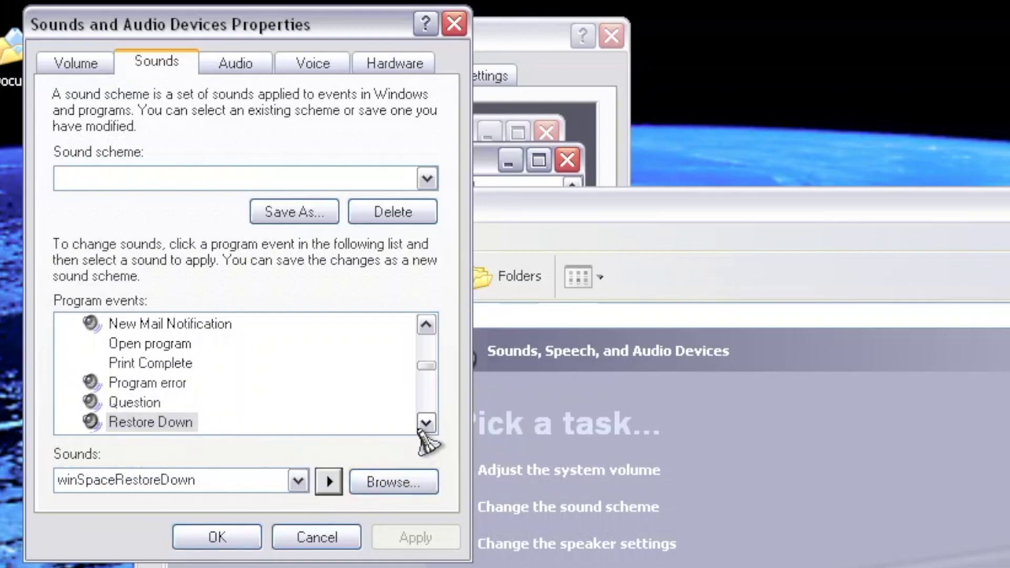
left_click(420, 426)
left_click(421, 426)
left_click(420, 426)
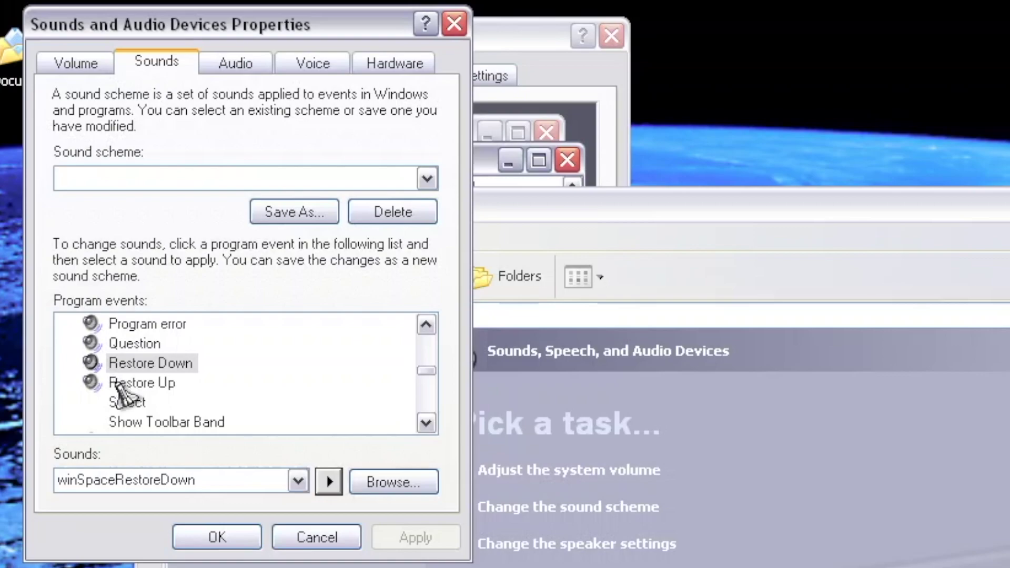
left_click(117, 383)
left_click(329, 481)
Play the Start Windows, System Notification, Windows Logoff and Logon sounds, then cancel the dialog
scroll(287, 427, "down", 2)
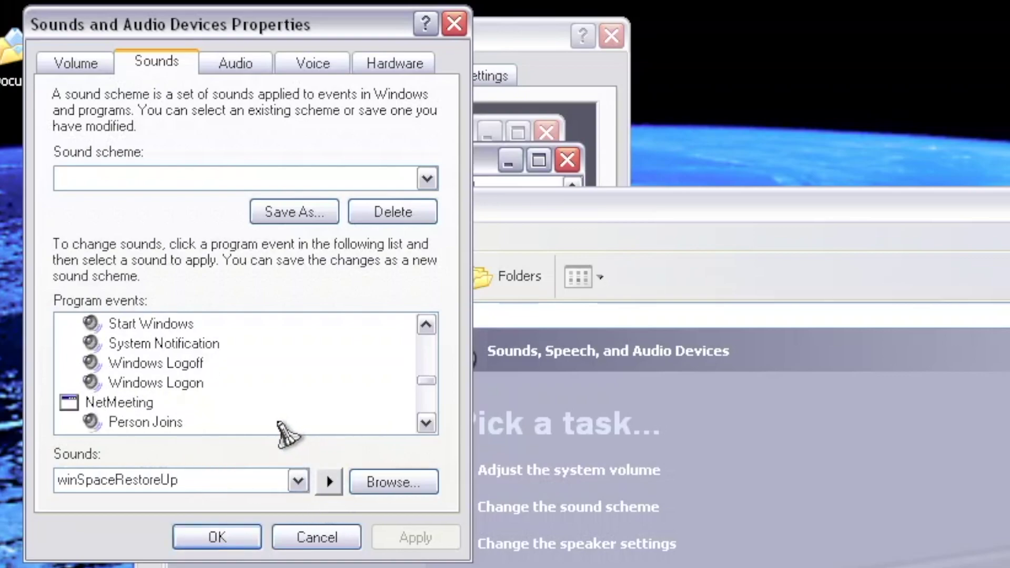
scroll(273, 423, "up", 3)
left_click(178, 387)
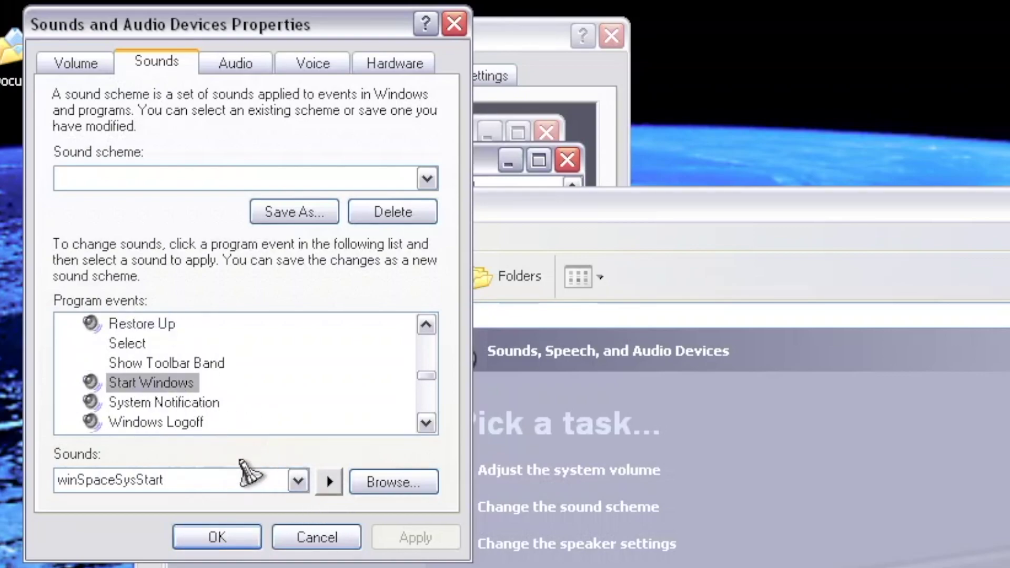
left_click(329, 481)
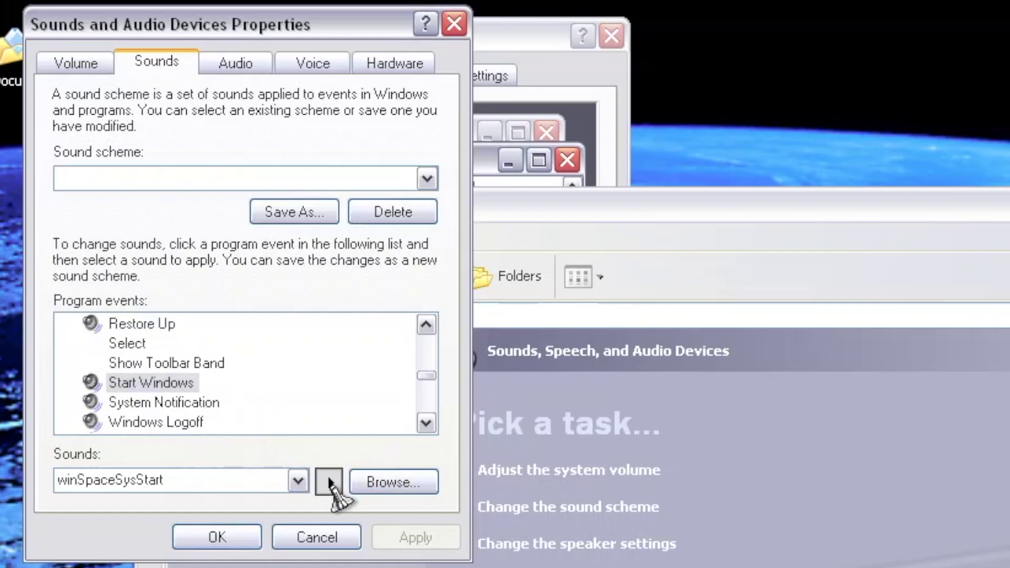
left_click(175, 405)
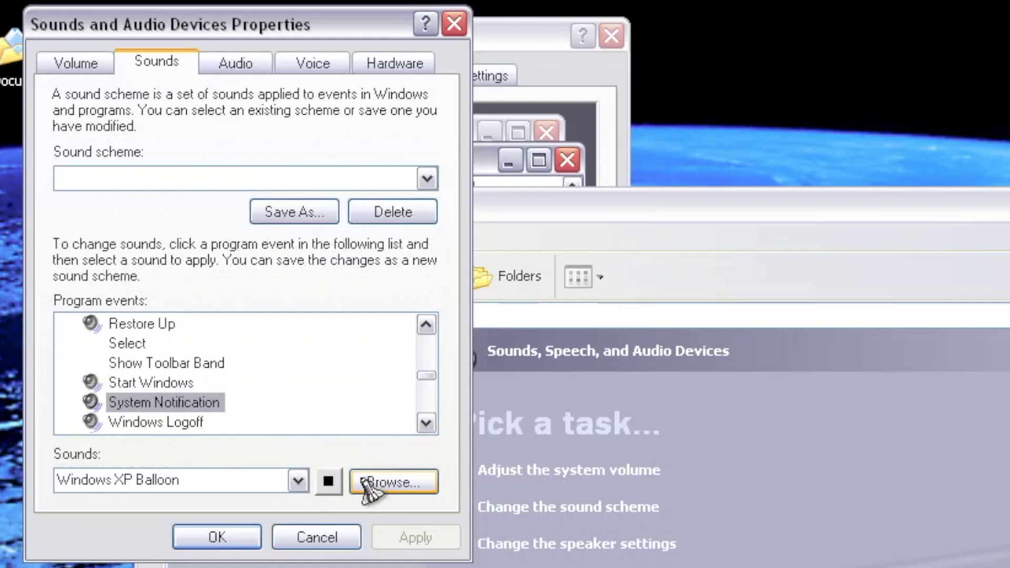
left_click(329, 481)
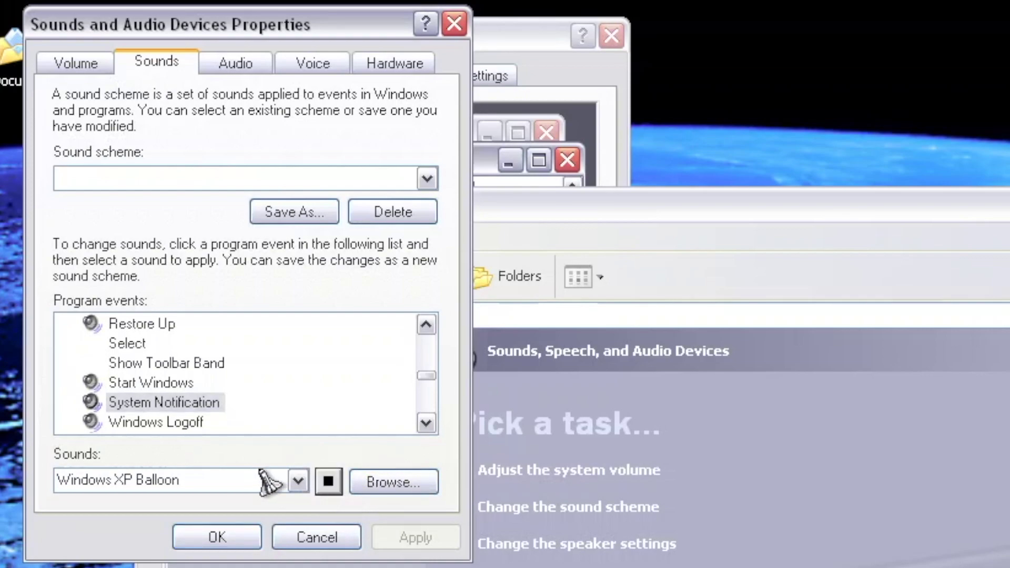
left_click(94, 423)
left_click(329, 482)
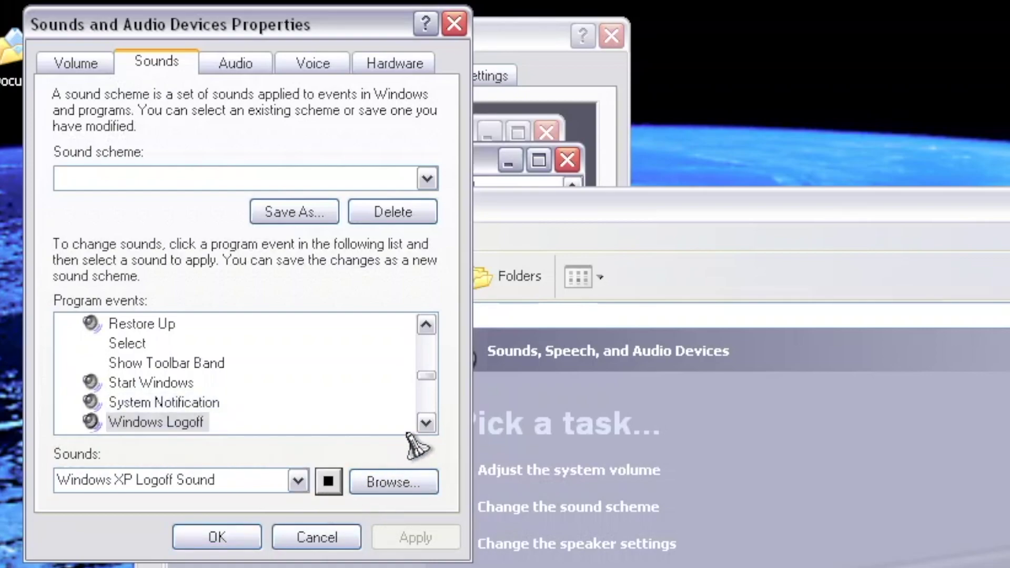
left_click(426, 422)
left_click(426, 423)
left_click(195, 403)
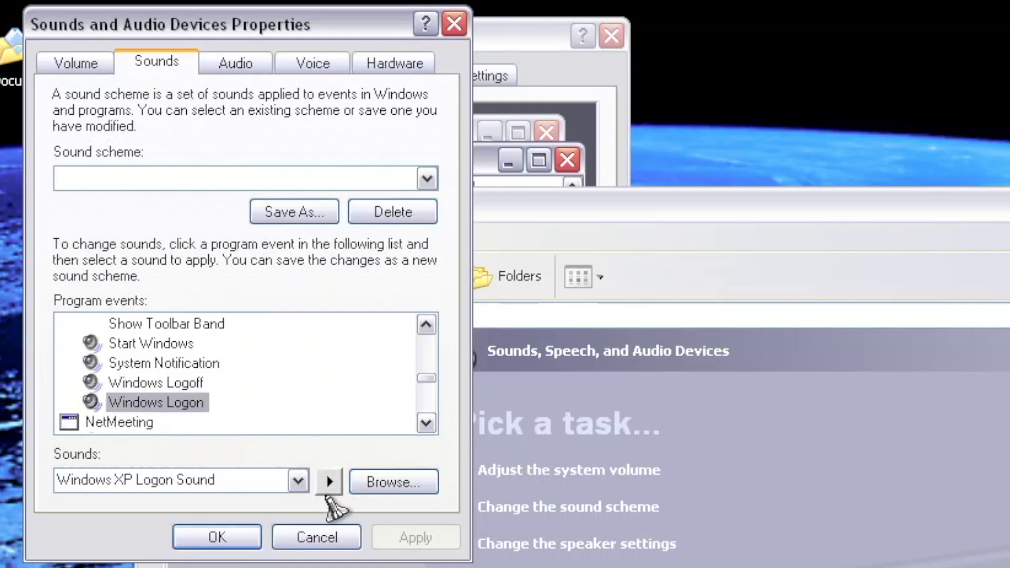
left_click(328, 481)
left_click(316, 537)
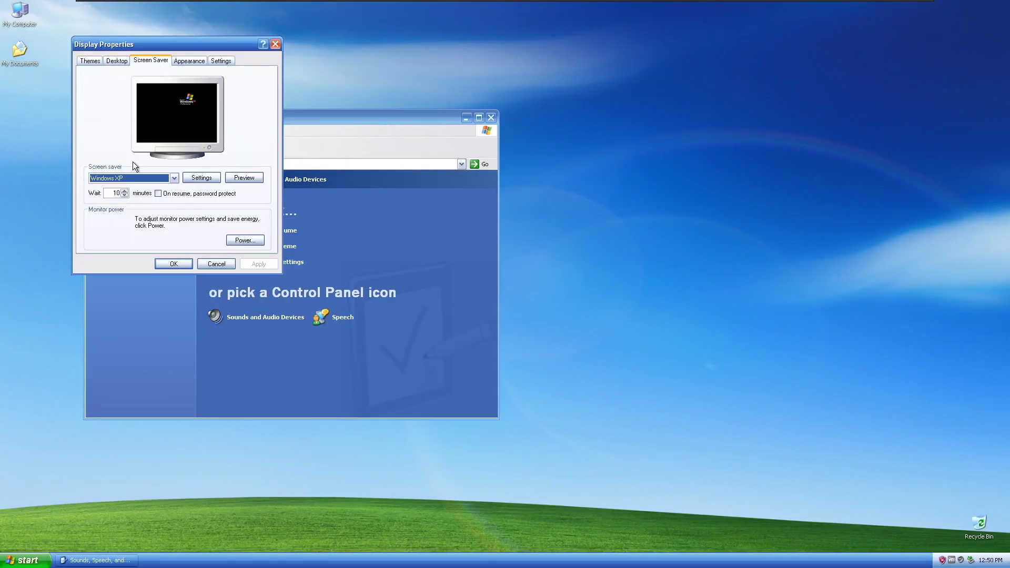
Choose Aquarium from the Screen saver list to preview its fish tank
left_click(132, 177)
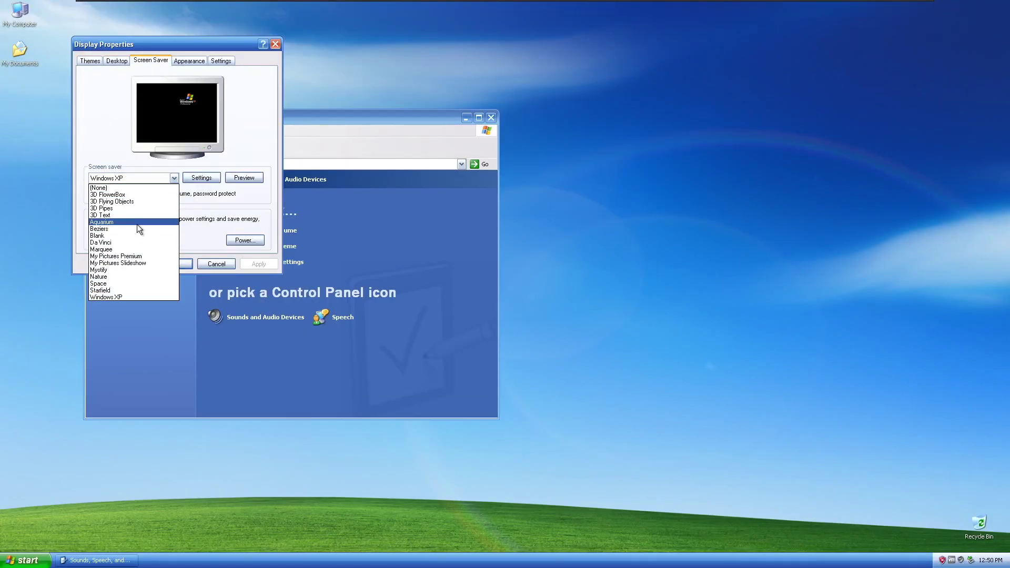
left_click(138, 226)
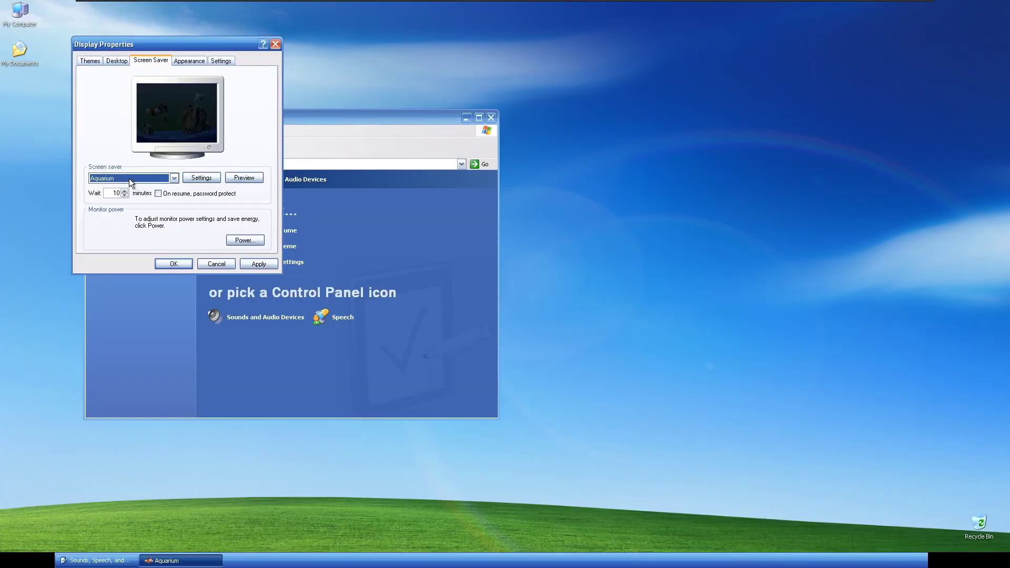
Open the Screen saver list to replace Aquarium with Da Vinci
left_click(130, 180)
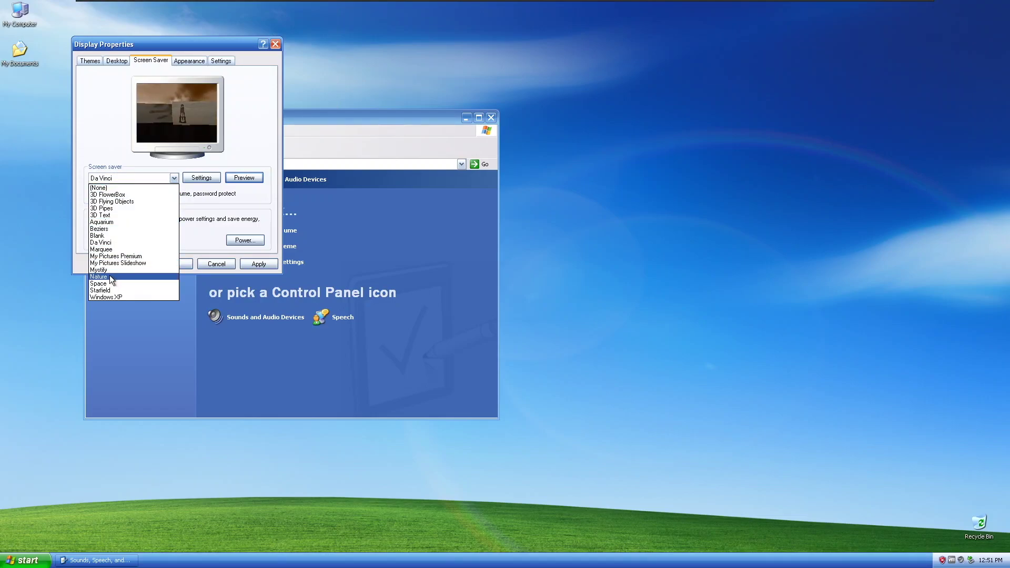
Choose Nature as the screen saver in place of Da Vinci
left_click(109, 275)
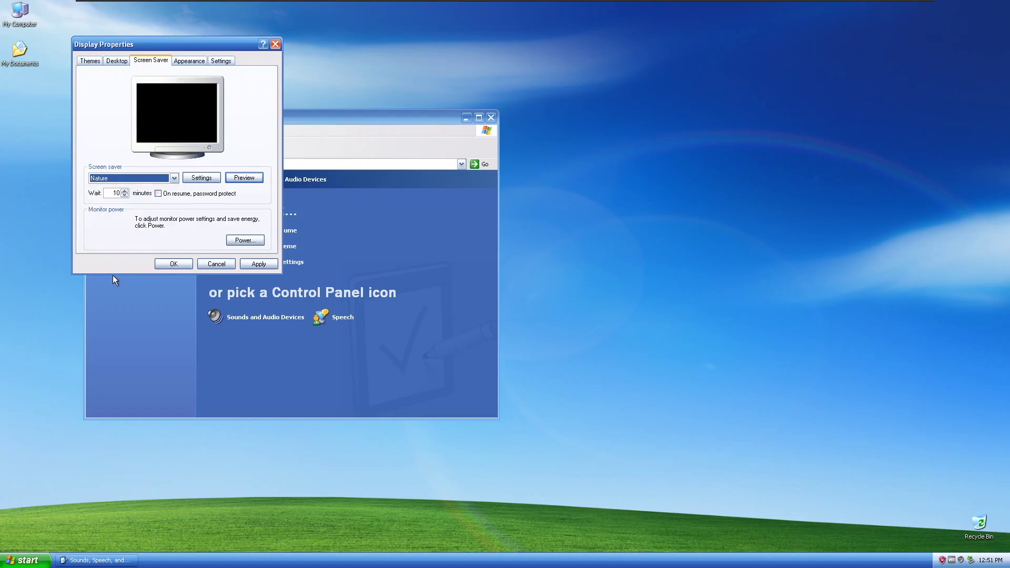